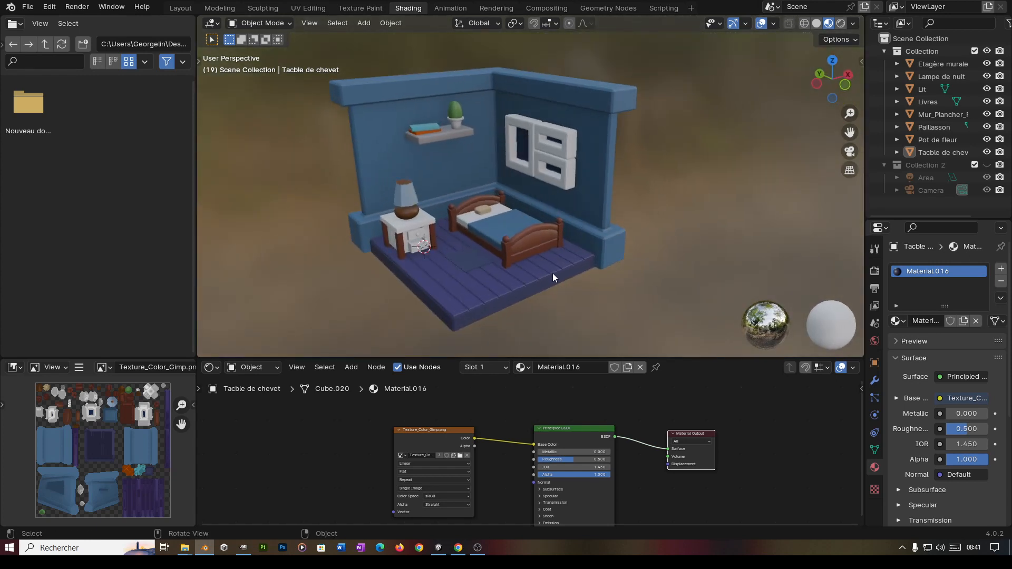
pyautogui.moveTo(573, 253); pyautogui.dragTo(540, 245, button='middle')
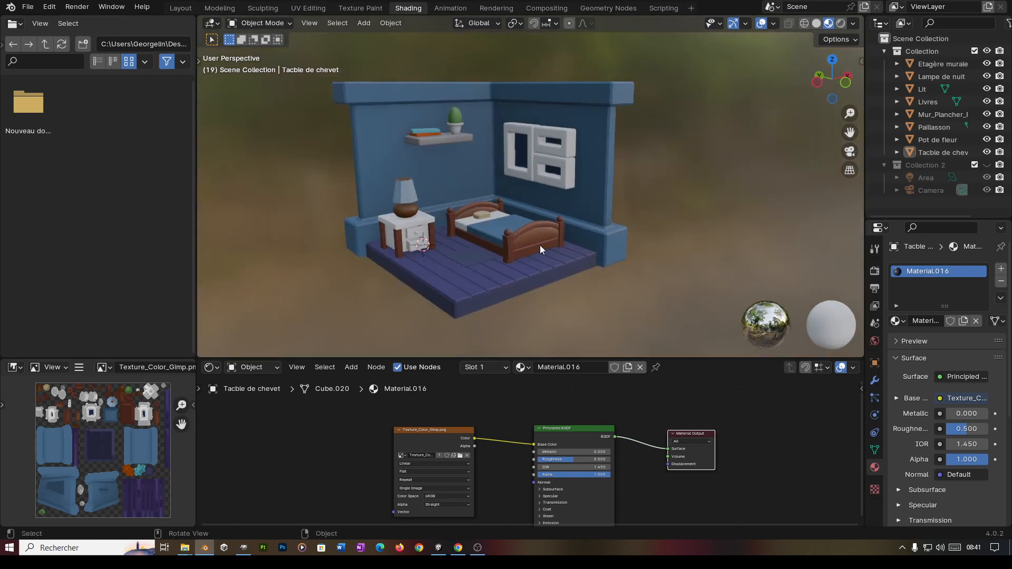
pyautogui.scroll(1, 595, 248)
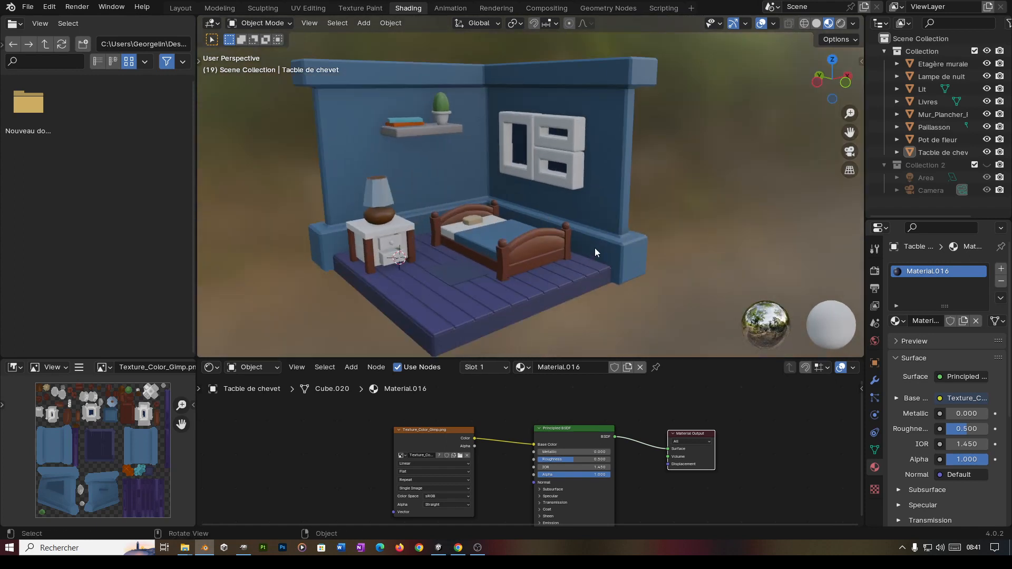
pyautogui.scroll(-2, 594, 247)
pyautogui.moveTo(568, 248); pyautogui.dragTo(579, 286, button='middle')
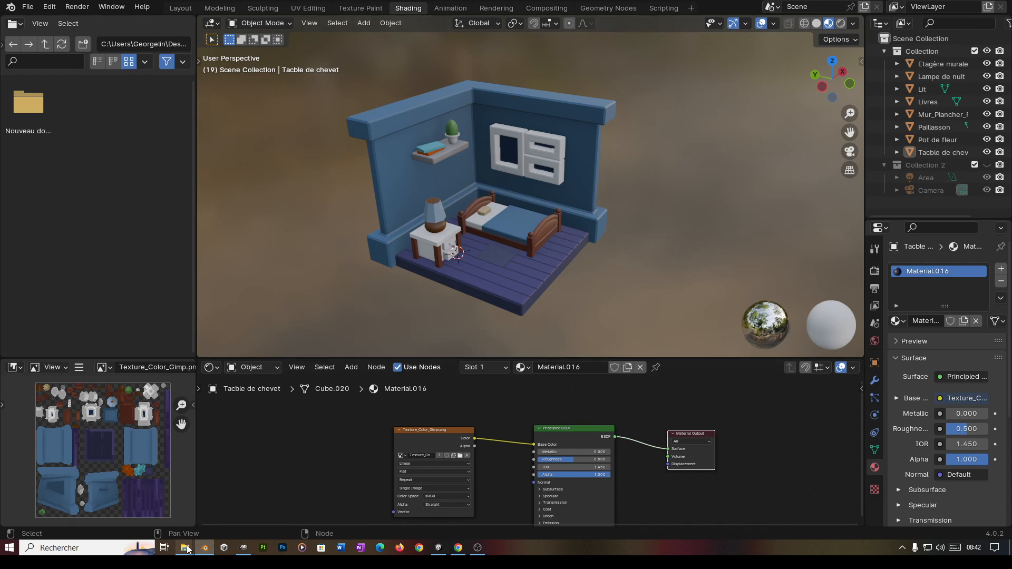
# Step: Switch to File Explorer and open Home.fbx from the Nouveau dossier folder in the 3D viewer
pyautogui.moveTo(185, 548)
pyautogui.click(266, 489)
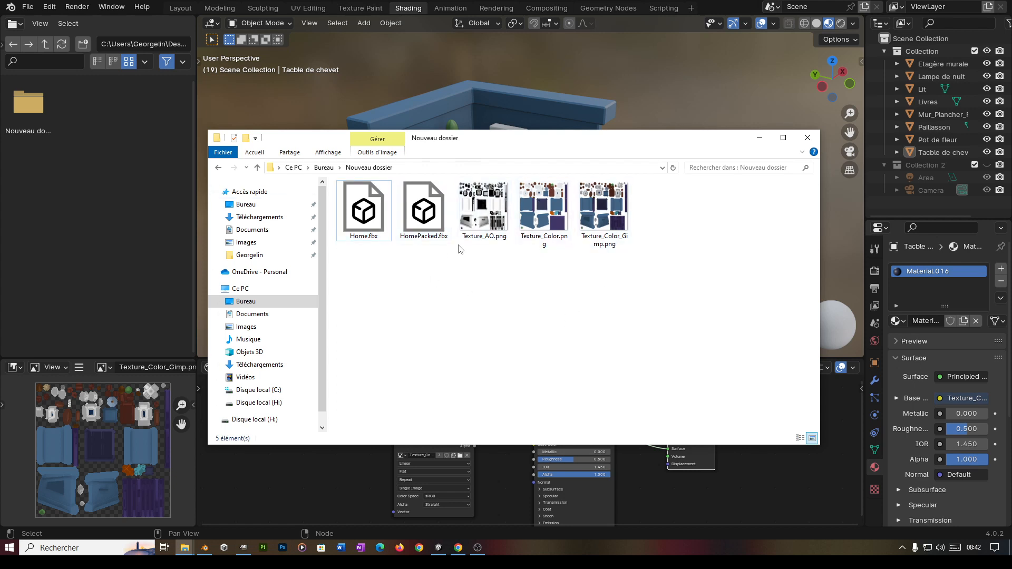
pyautogui.click(357, 228)
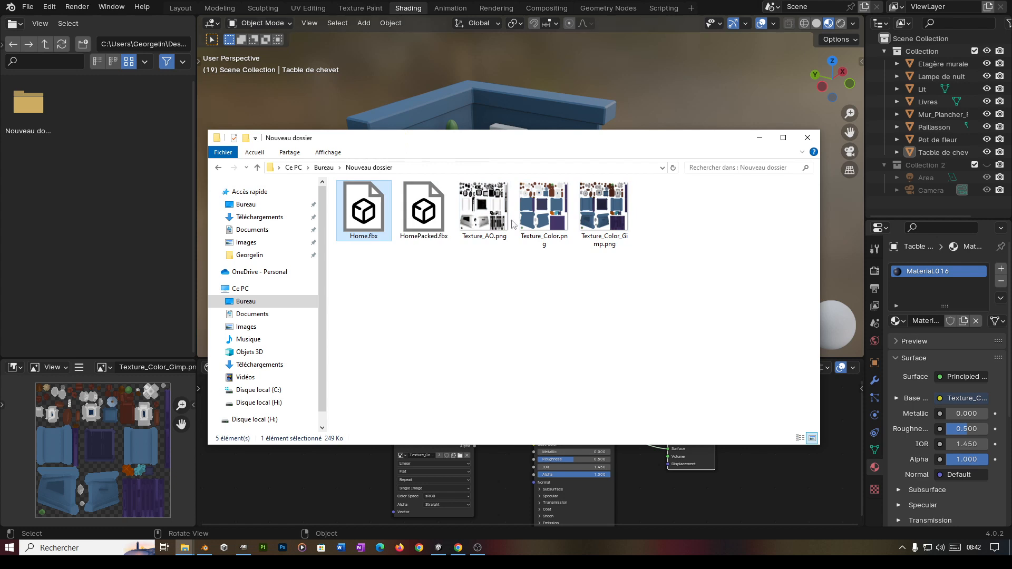
pyautogui.doubleClick(363, 224)
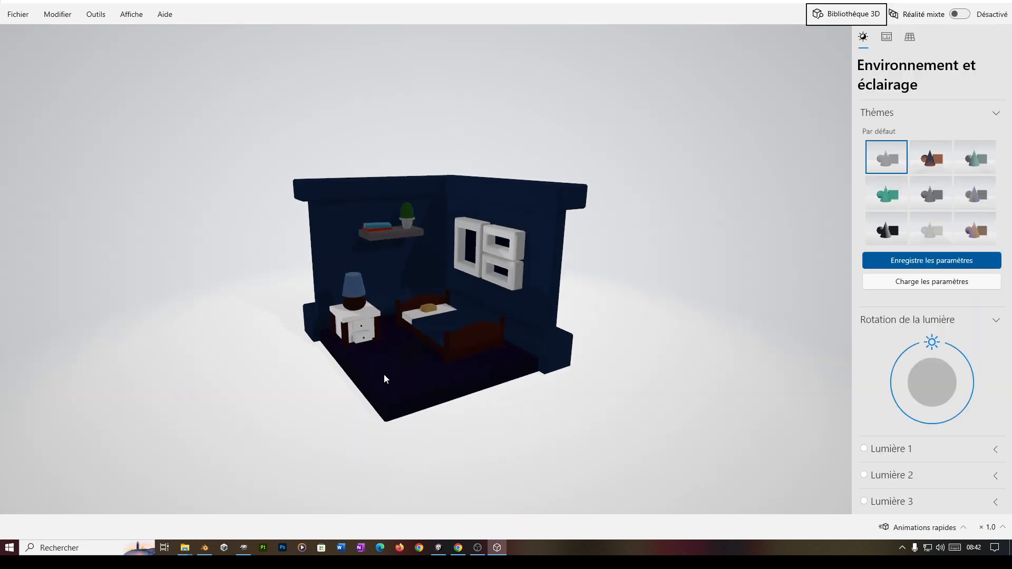
# Step: Examine the exported room model's colours and furniture from several angles and distances
pyautogui.moveTo(384, 375)
pyautogui.mouseDown()
pyautogui.moveTo(485, 387)
pyautogui.moveTo(378, 378)
pyautogui.mouseUp()
pyautogui.moveTo(511, 366); pyautogui.dragTo(553, 288)
pyautogui.scroll(3, 523, 401)
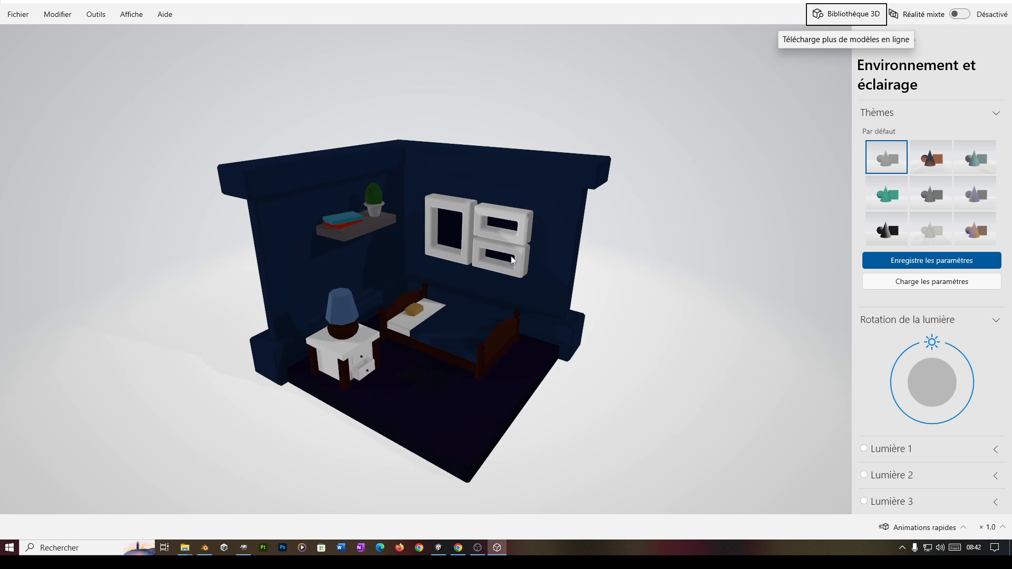
pyautogui.moveTo(546, 219); pyautogui.dragTo(516, 207)
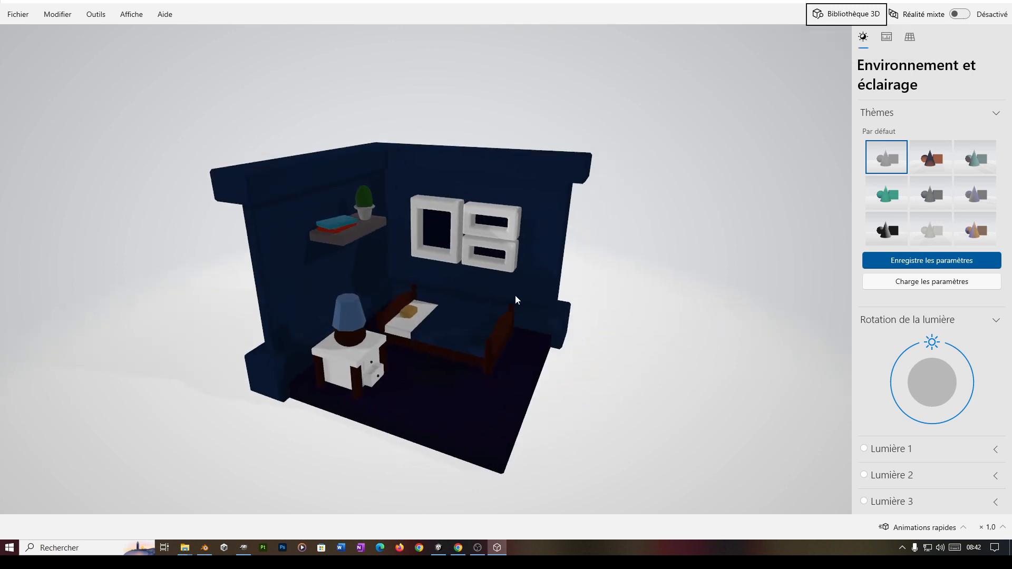
pyautogui.scroll(2, 483, 304)
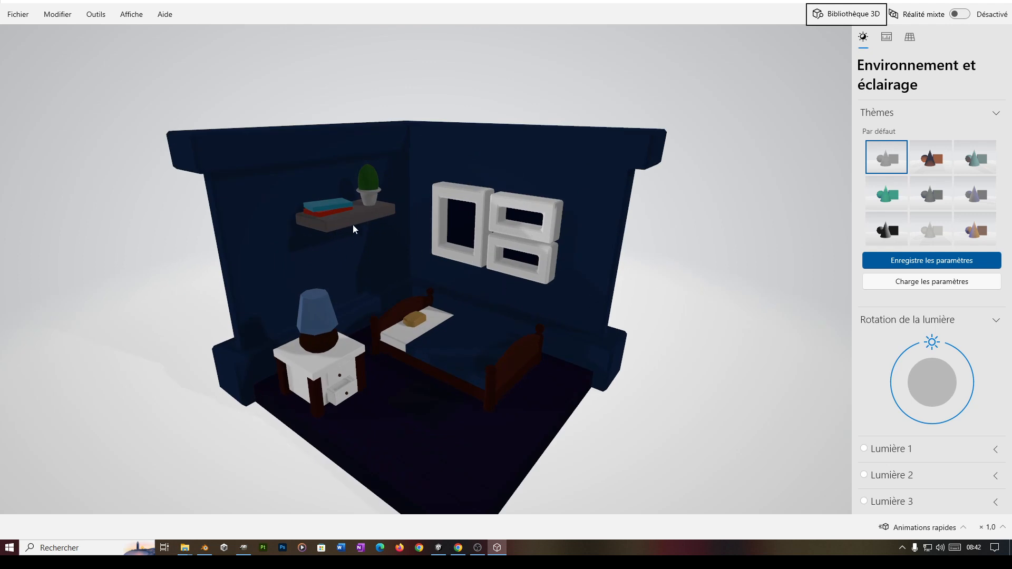
pyautogui.scroll(-4, 483, 300)
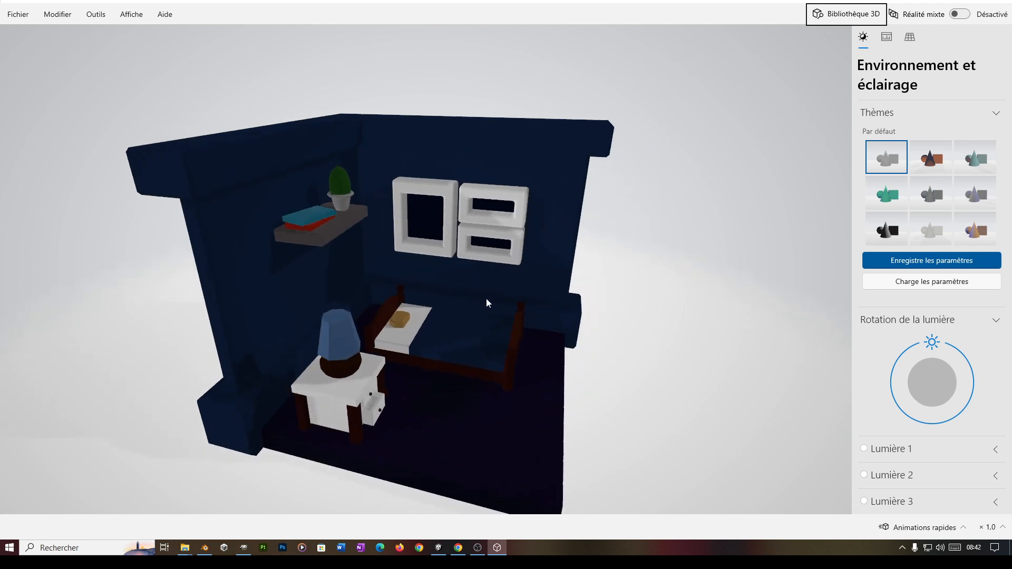
pyautogui.scroll(3, 492, 327)
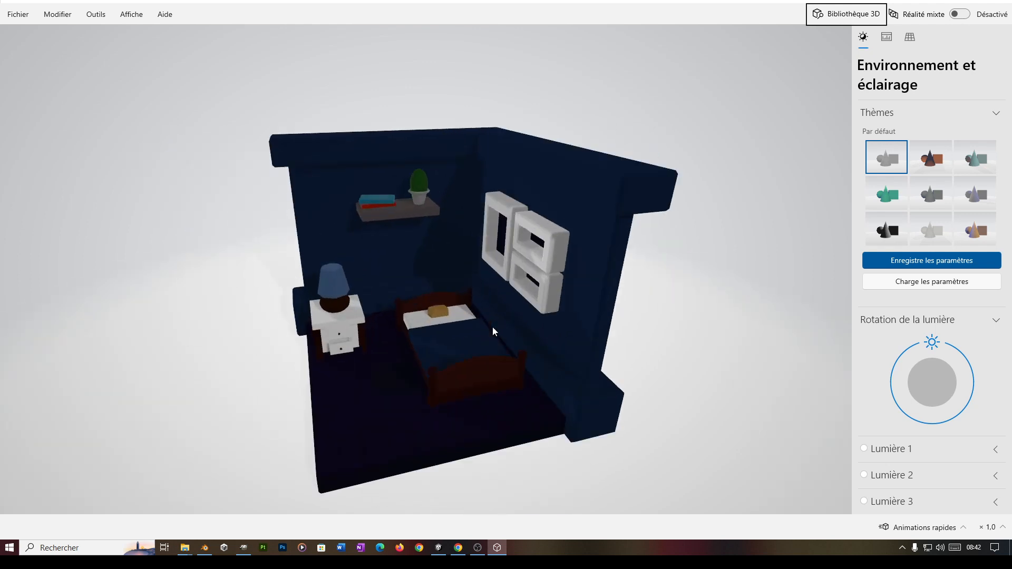
pyautogui.moveTo(436, 345); pyautogui.dragTo(488, 334)
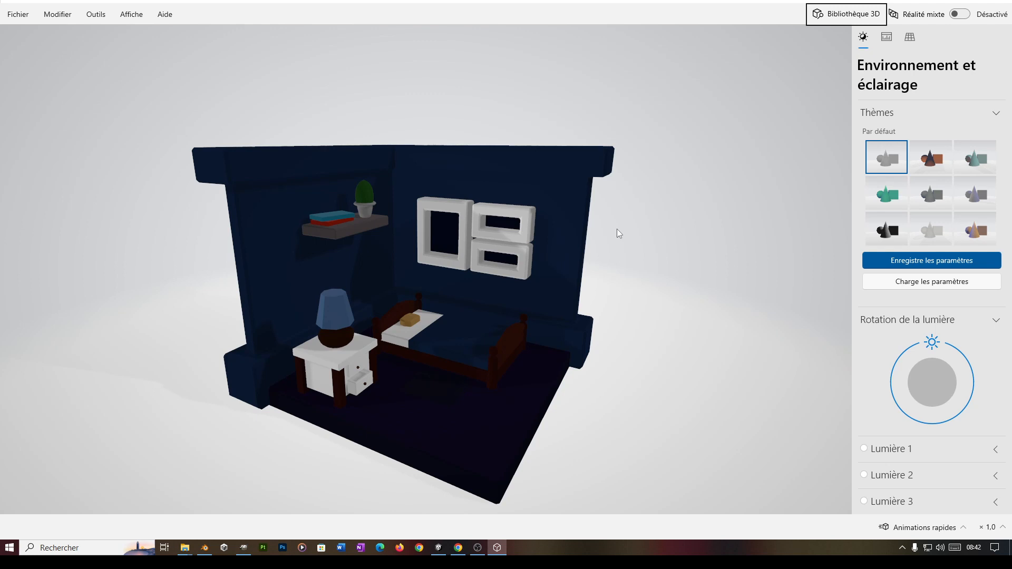
pyautogui.moveTo(640, 261); pyautogui.dragTo(607, 248)
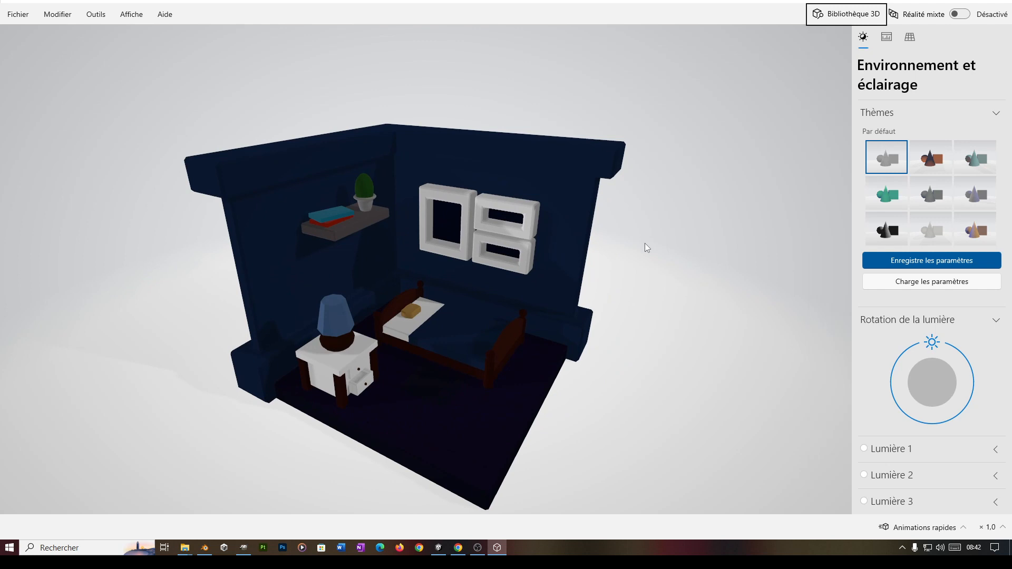
pyautogui.moveTo(664, 291); pyautogui.dragTo(731, 196)
pyautogui.moveTo(422, 344); pyautogui.dragTo(496, 344)
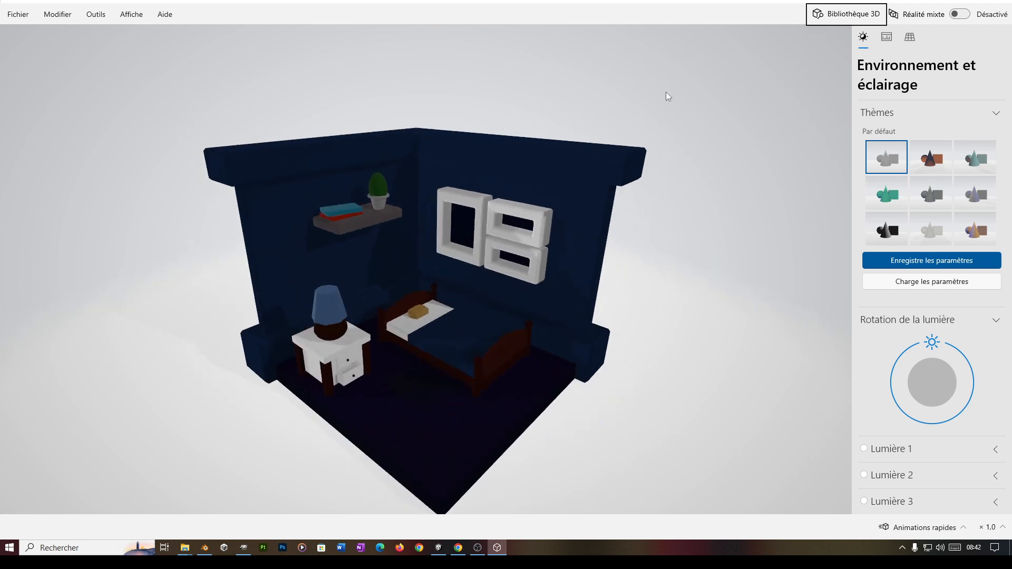
# Step: Close the 3D viewer, minimize the Nouveau dossier window and return to the room scene in Blender
pyautogui.click(1000, 2)
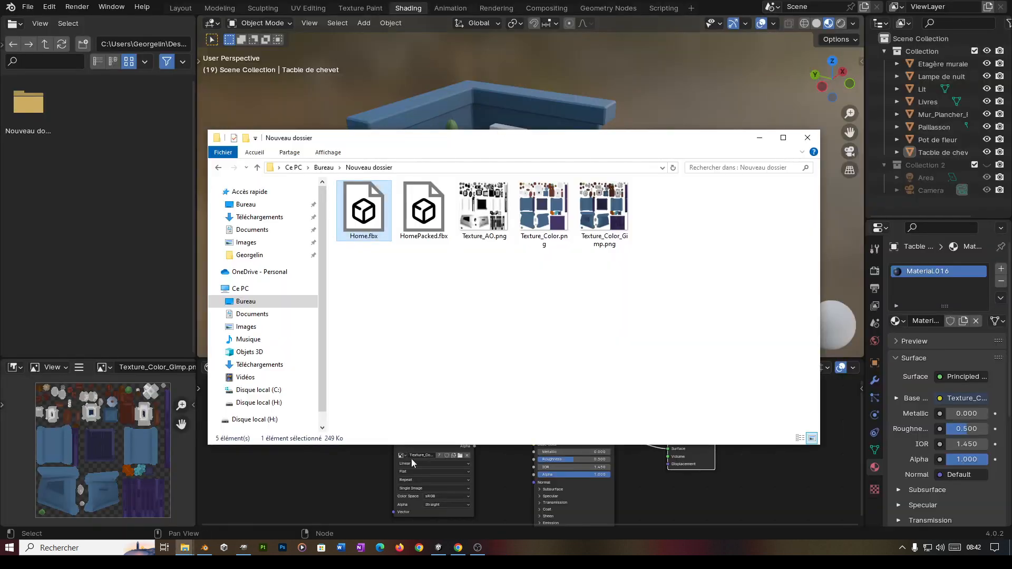
pyautogui.click(761, 139)
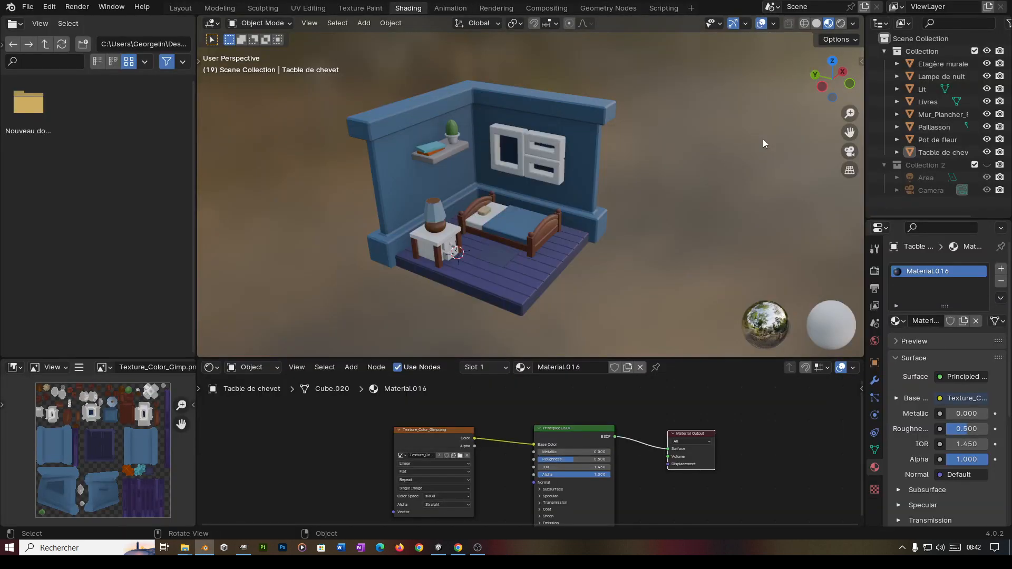
pyautogui.moveTo(534, 286); pyautogui.dragTo(551, 291, button='middle')
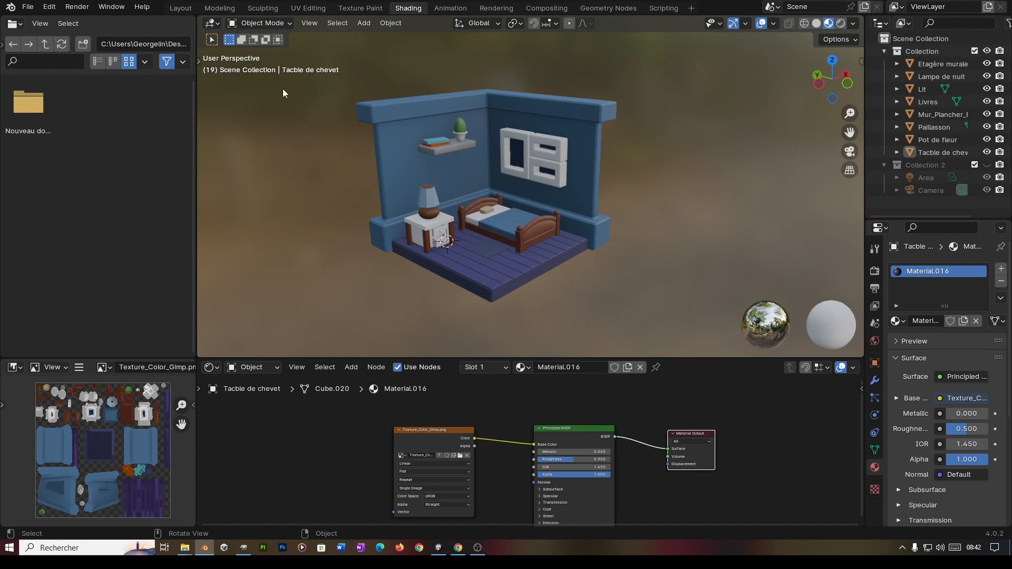
# Step: Return the bedside table to Object Mode in the Modeling workspace, and go back to the Shading workspace
pyautogui.click(216, 12)
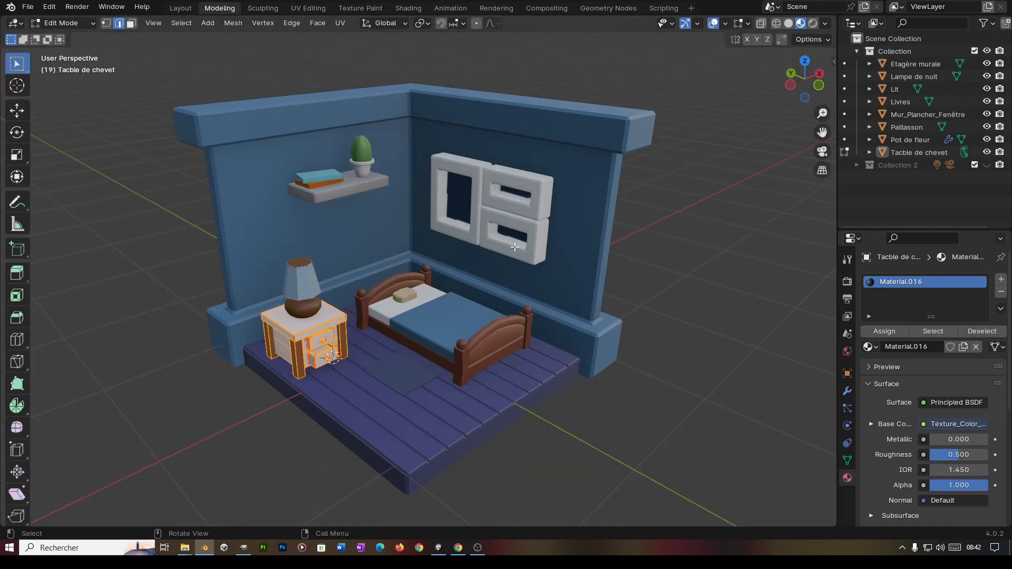
pyautogui.press('Tab')
pyautogui.moveTo(504, 369); pyautogui.dragTo(361, 241, button='middle')
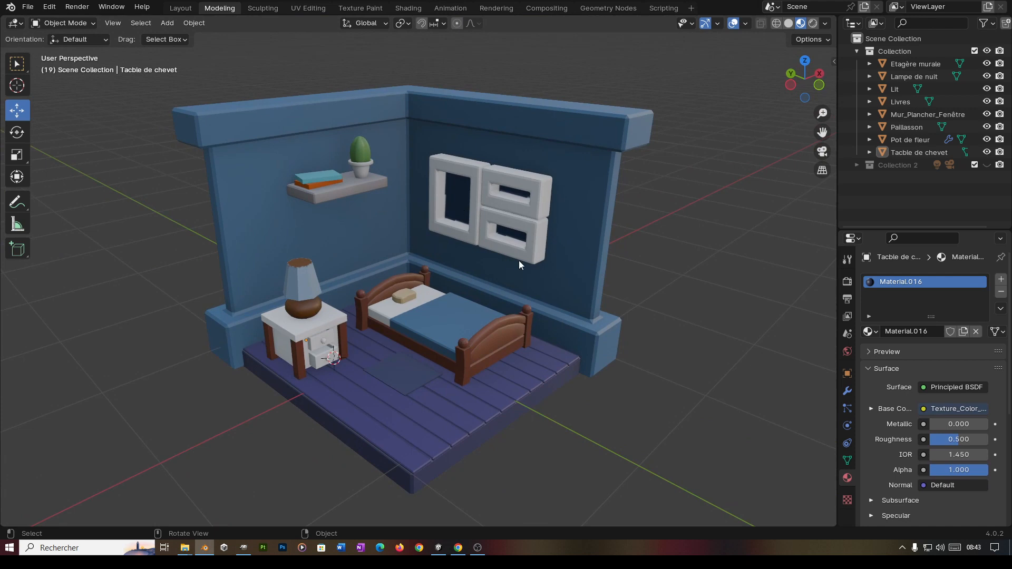
pyautogui.click(402, 9)
pyautogui.moveTo(470, 219); pyautogui.dragTo(596, 266, button='middle')
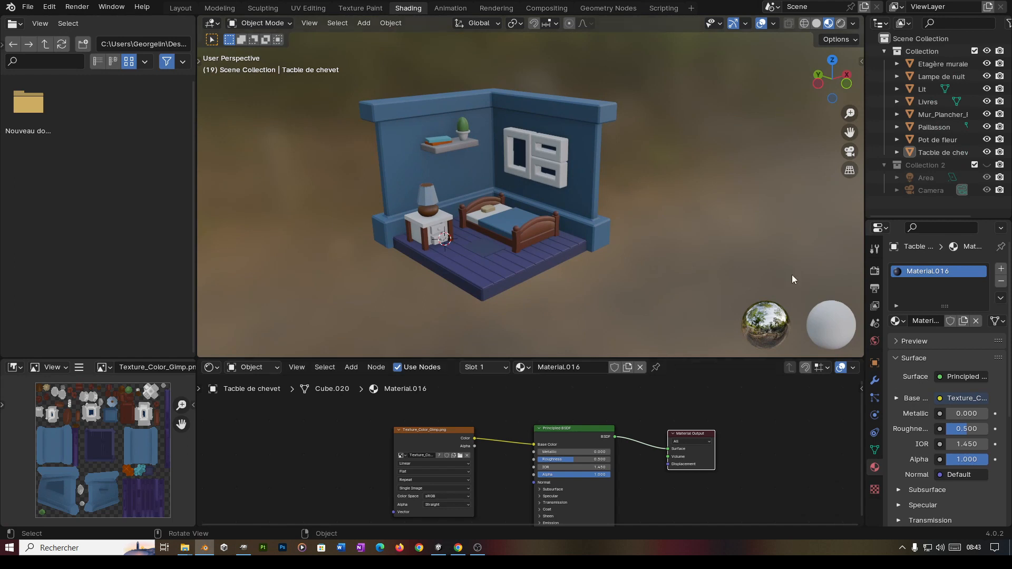
# Step: Select the Mur_Plancher_Fenêtre object and enlarge the node editor to examine how its two image textures are mixed
pyautogui.click(927, 68)
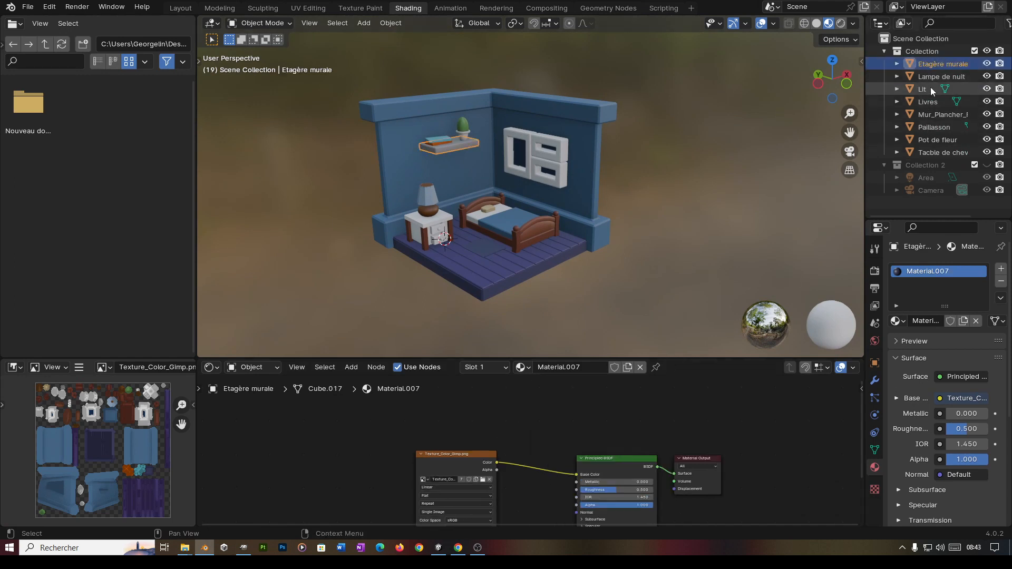
pyautogui.click(934, 114)
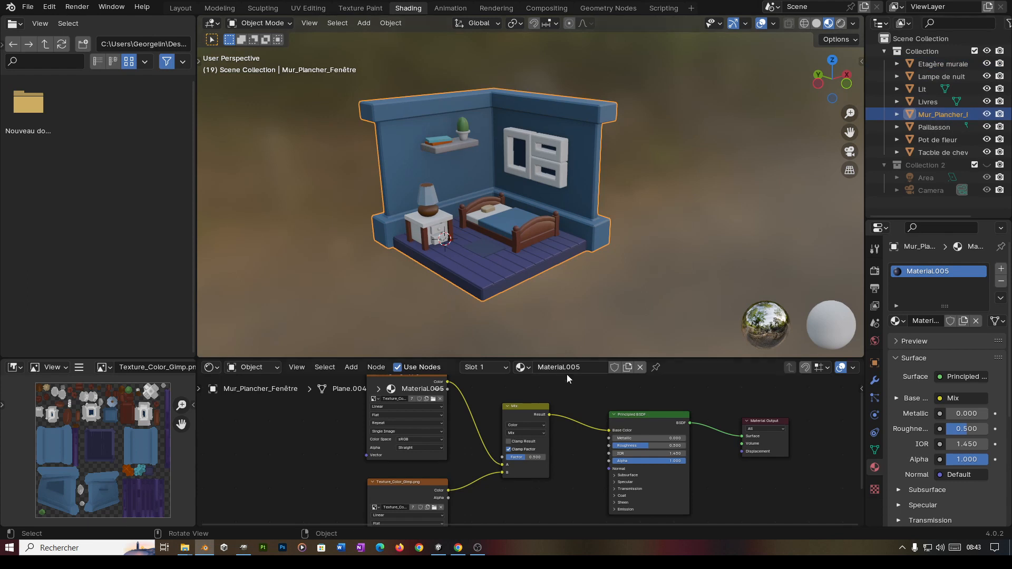
pyautogui.moveTo(680, 358); pyautogui.dragTo(681, 260)
pyautogui.hotkey('ctrl', 'space')
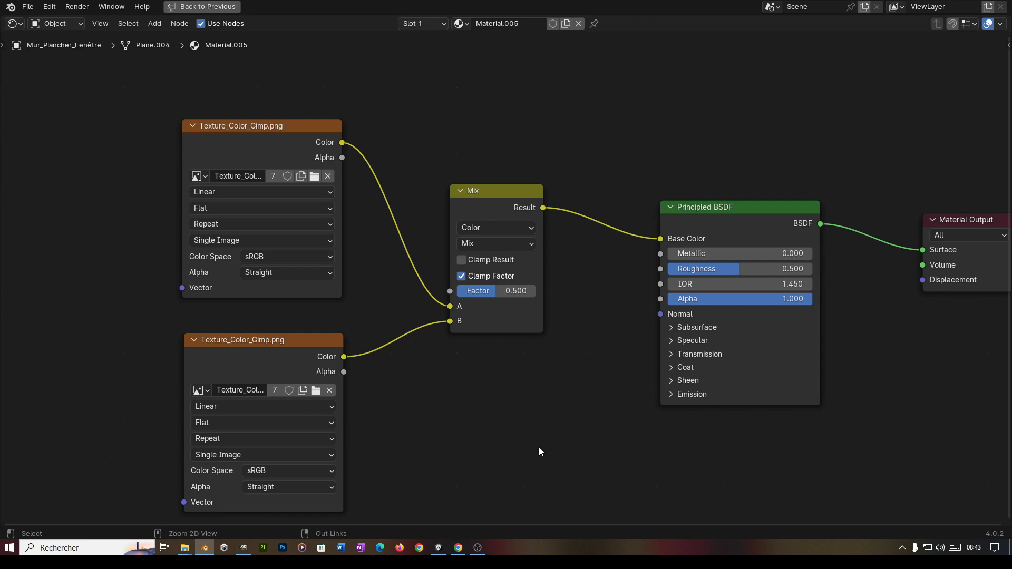
pyautogui.hotkey('ctrl', 'space')
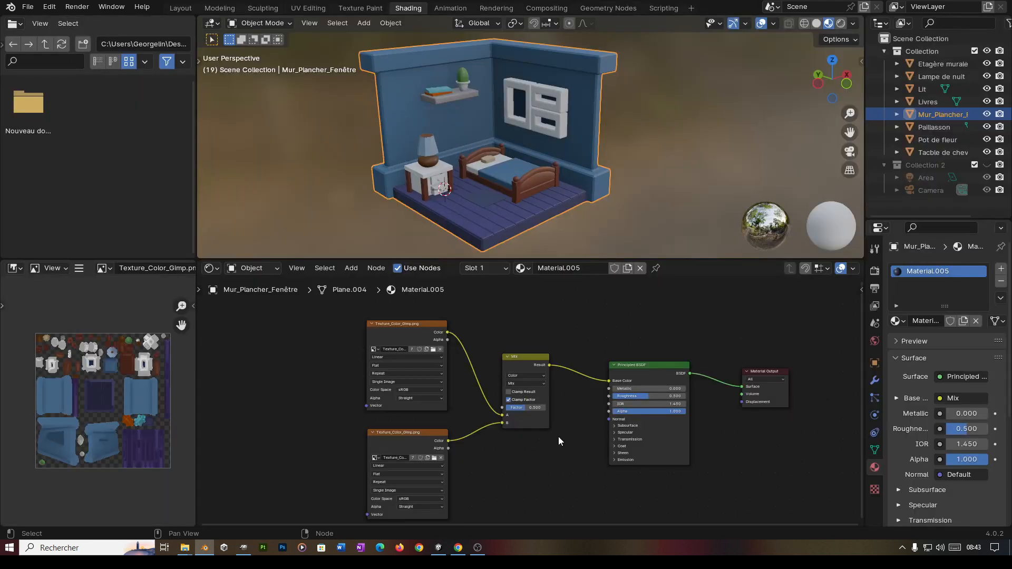
pyautogui.moveTo(524, 396); pyautogui.dragTo(523, 385, button='middle')
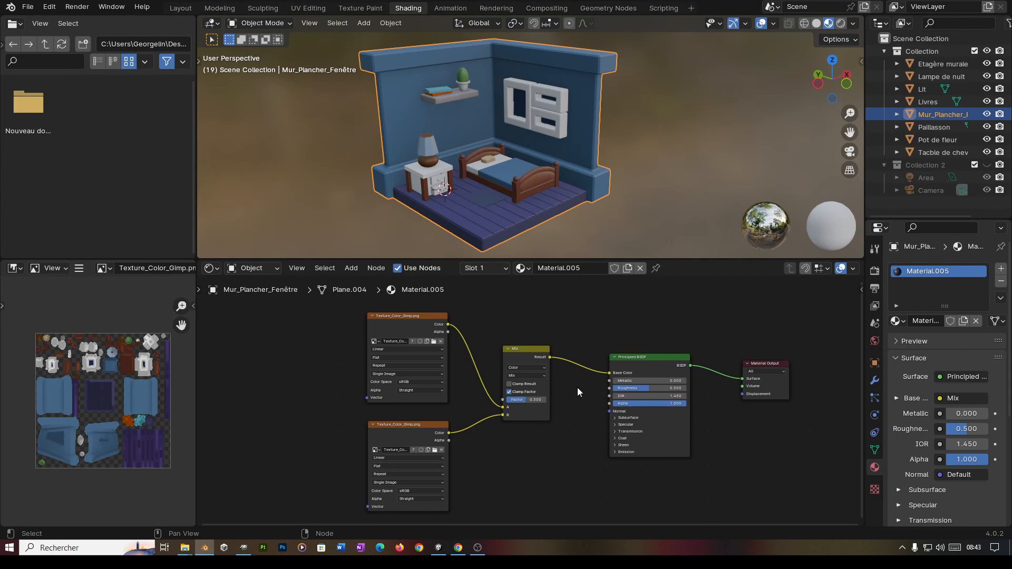
# Step: Examine the textured room from several angles and give the 3D viewport more height above the node editor
pyautogui.moveTo(649, 201); pyautogui.dragTo(628, 220, button='middle')
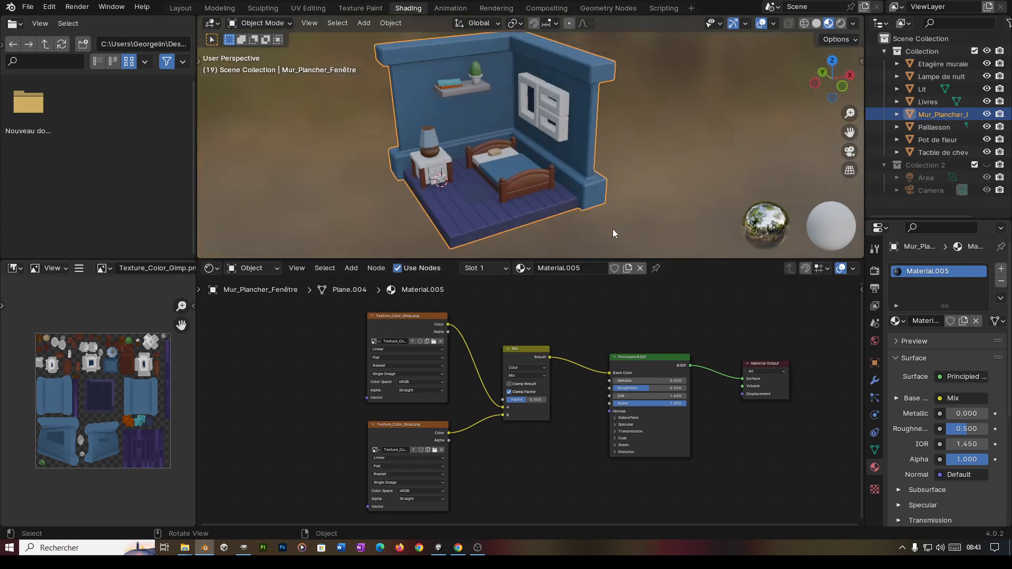
pyautogui.moveTo(525, 203); pyautogui.dragTo(555, 214, button='middle')
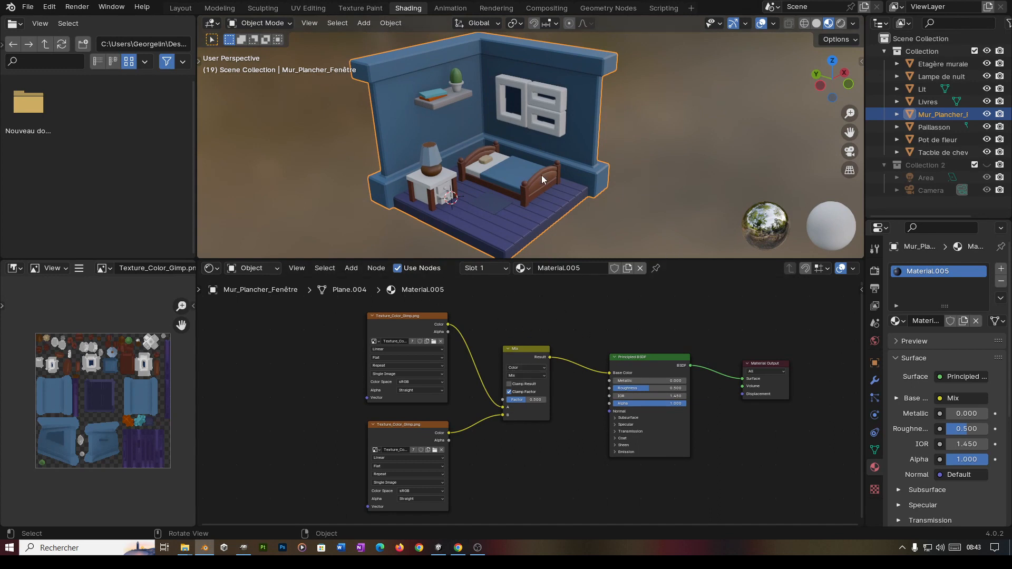
pyautogui.moveTo(517, 174); pyautogui.dragTo(598, 199, button='middle')
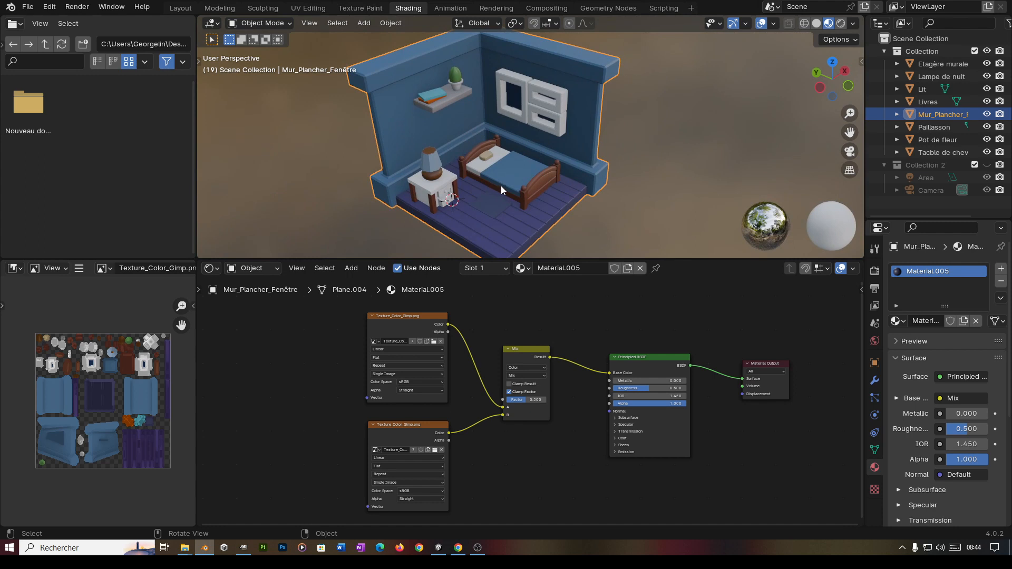
pyautogui.moveTo(597, 131); pyautogui.dragTo(613, 143, button='middle')
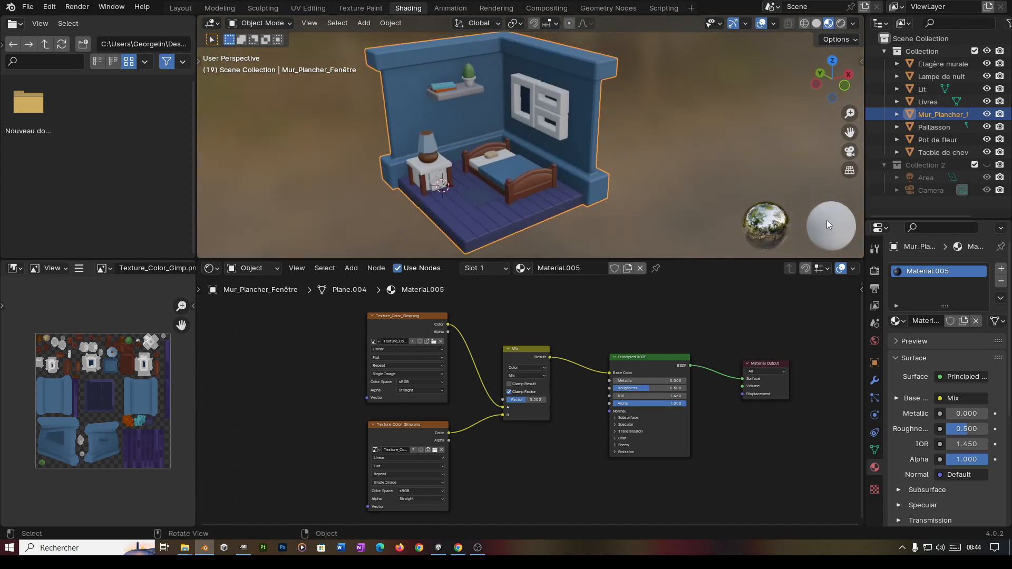
pyautogui.moveTo(636, 187); pyautogui.dragTo(670, 182, button='middle')
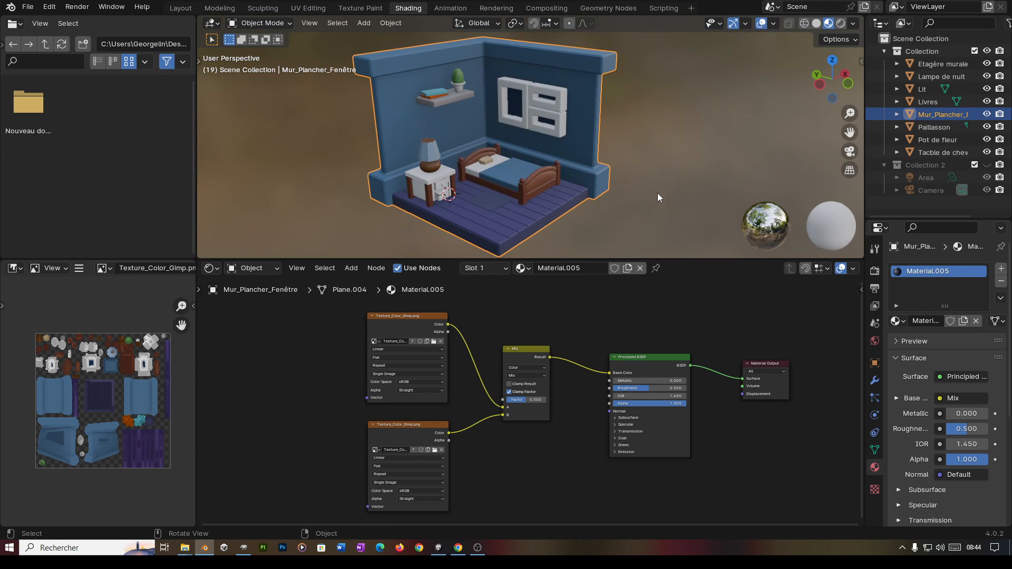
pyautogui.moveTo(656, 192); pyautogui.dragTo(625, 187, button='middle')
pyautogui.moveTo(574, 115); pyautogui.dragTo(503, 80, button='middle')
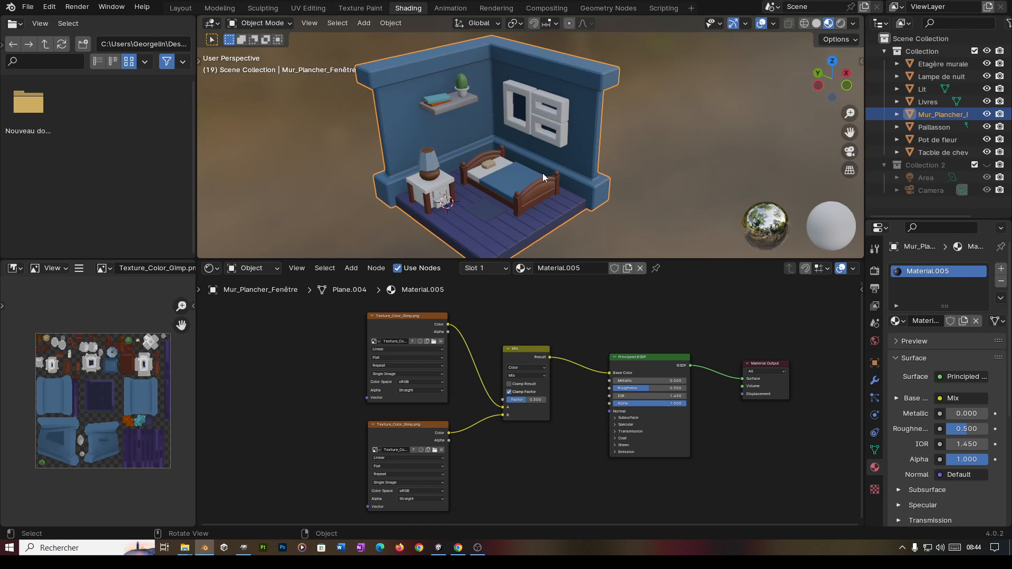
pyautogui.moveTo(700, 259); pyautogui.dragTo(700, 324)
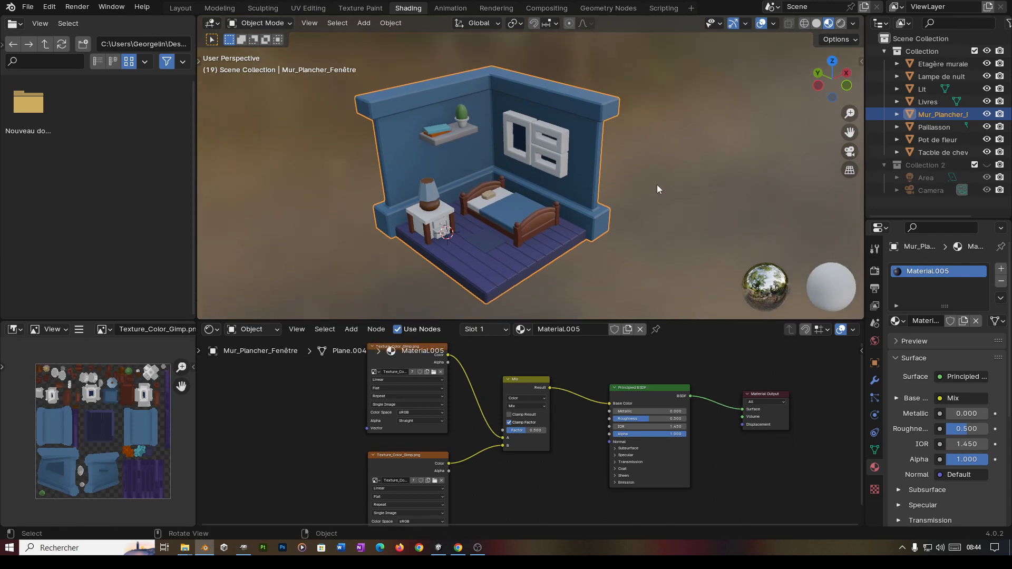
pyautogui.moveTo(658, 188); pyautogui.dragTo(638, 204, button='middle')
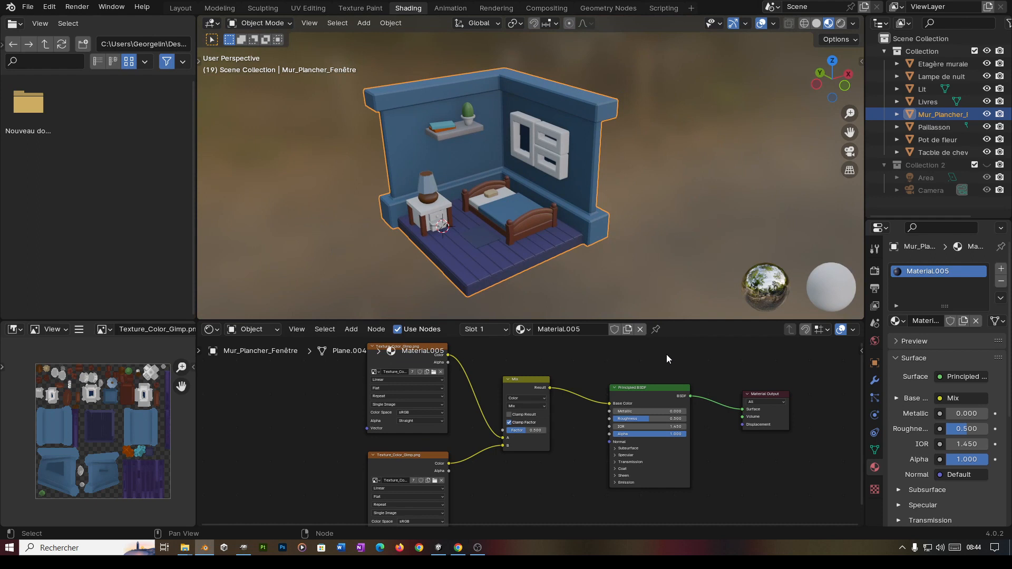
pyautogui.click(28, 10)
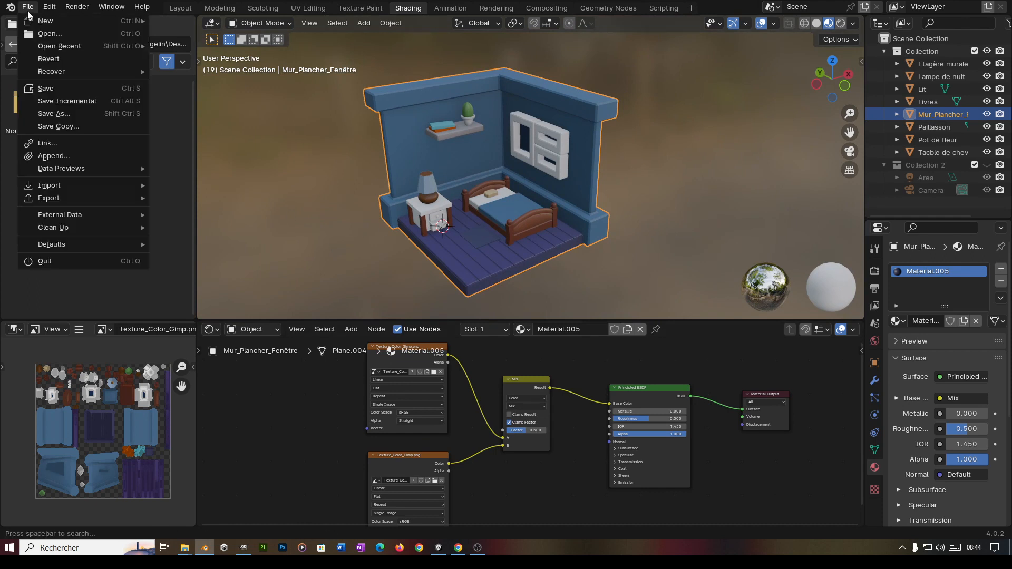
pyautogui.moveTo(77, 217)
pyautogui.moveTo(72, 199)
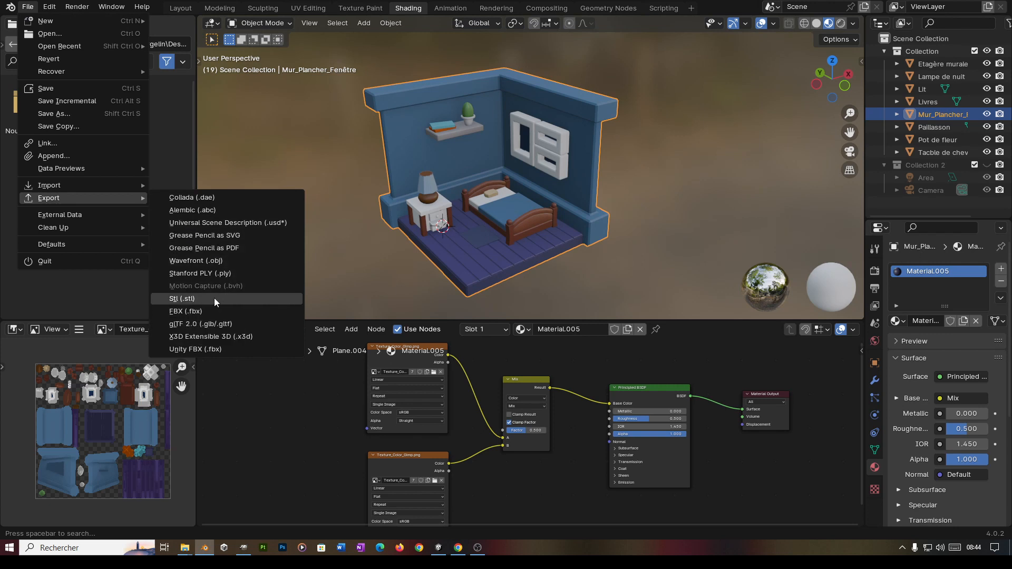
# Step: Select all the visible room objects in the 3D viewport and open the FBX export settings
pyautogui.moveTo(611, 216); pyautogui.dragTo(647, 225, button='middle')
pyautogui.moveTo(586, 221); pyautogui.dragTo(598, 241, button='middle')
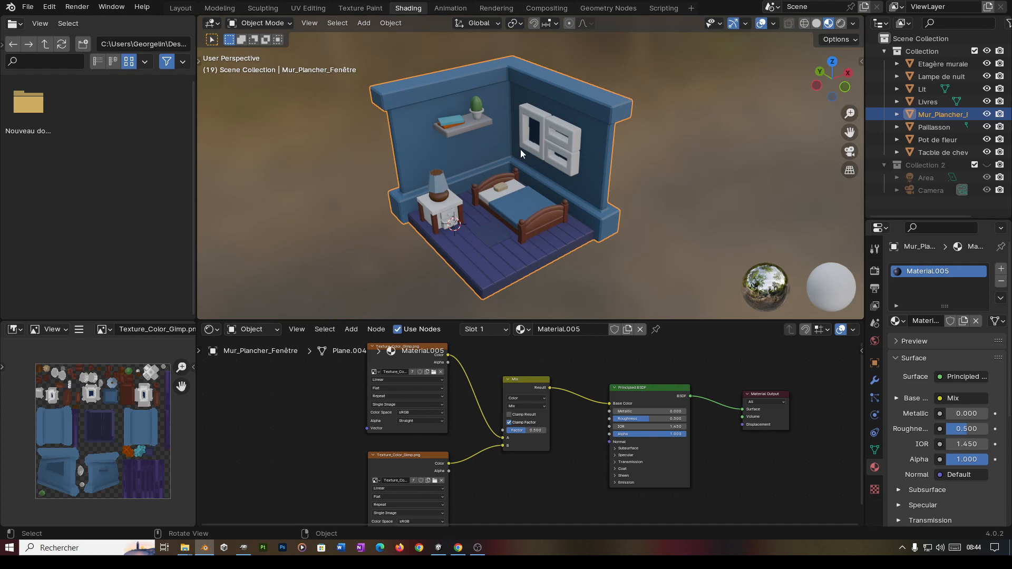
pyautogui.moveTo(539, 235); pyautogui.dragTo(560, 231, button='middle')
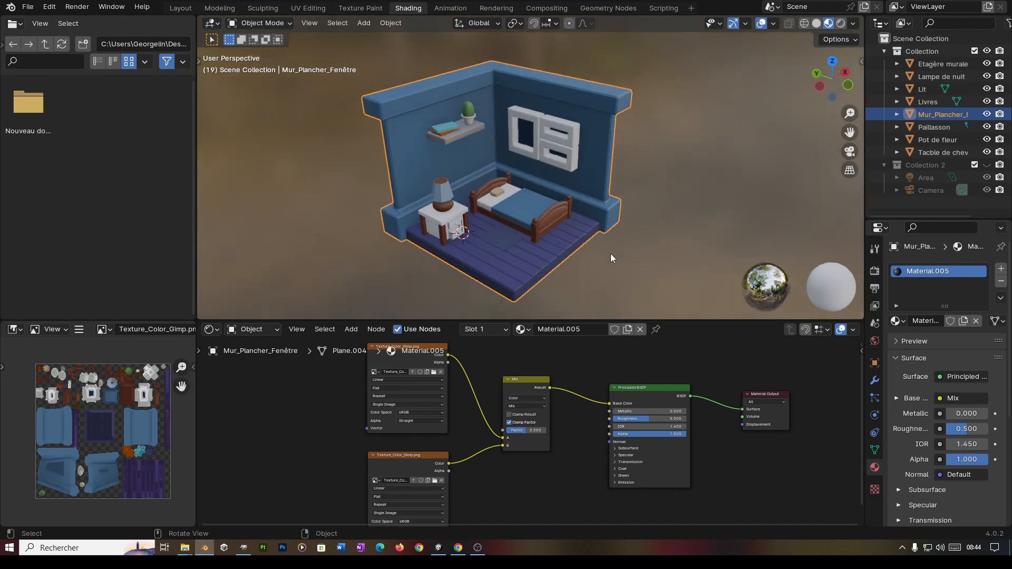
pyautogui.moveTo(669, 177); pyautogui.dragTo(643, 213, button='middle')
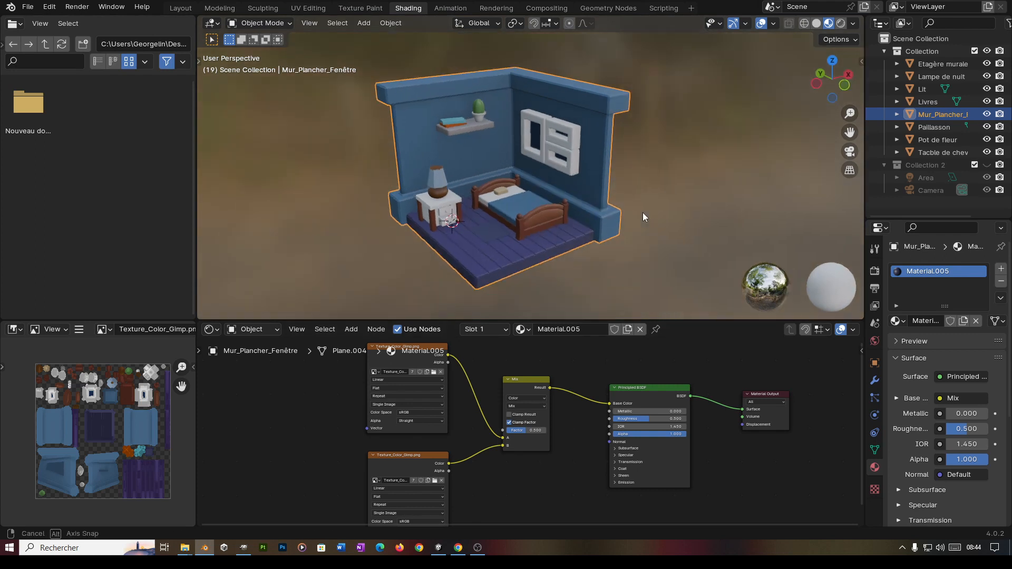
pyautogui.moveTo(479, 156); pyautogui.dragTo(495, 130, button='middle')
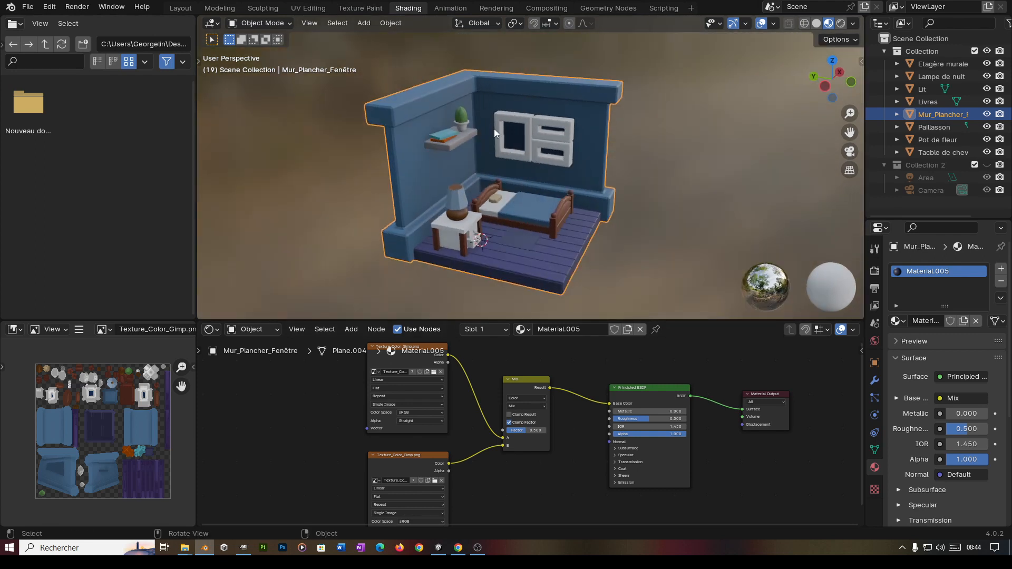
pyautogui.press('a')
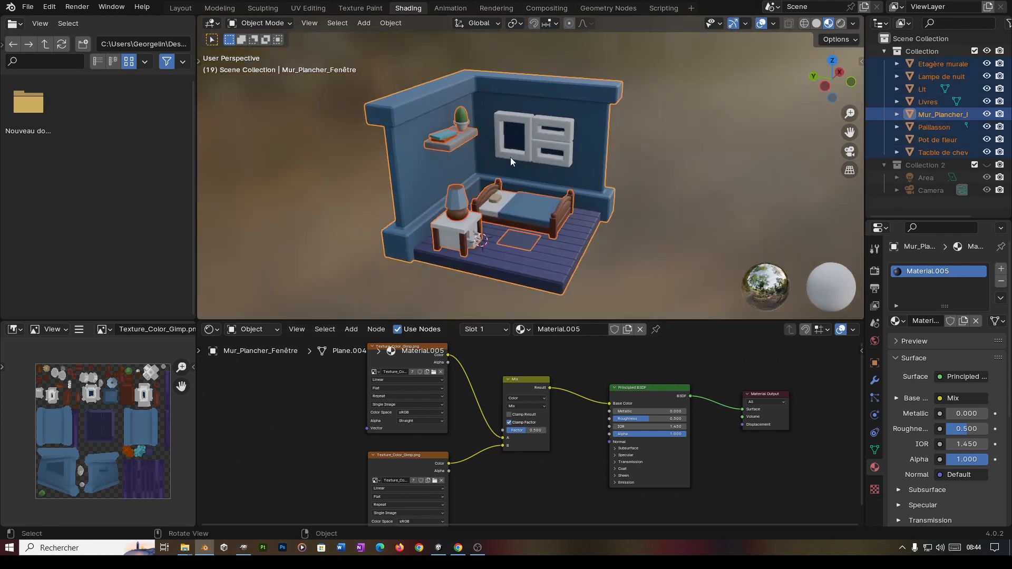
pyautogui.click(28, 7)
pyautogui.moveTo(54, 203)
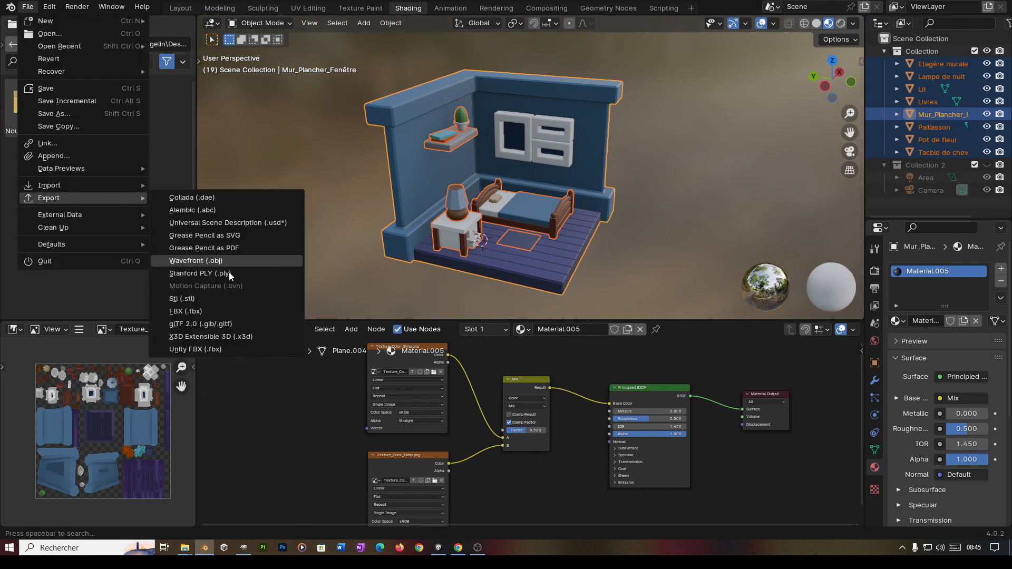
pyautogui.click(204, 314)
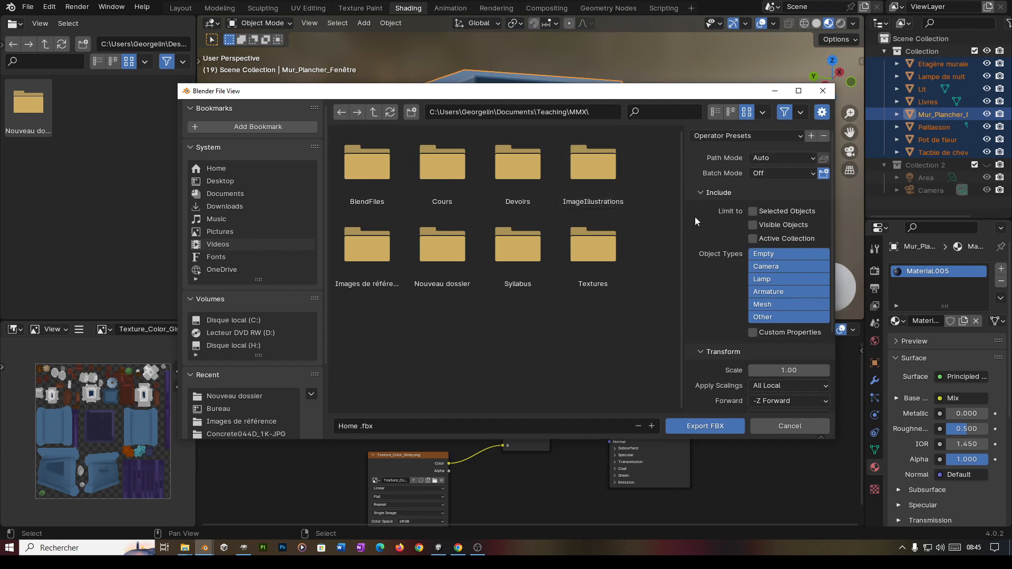
# Step: Set the export's path mode to Copy and embed the textures in the FBX file
pyautogui.click(778, 156)
pyautogui.click(761, 158)
pyautogui.click(770, 240)
pyautogui.click(823, 158)
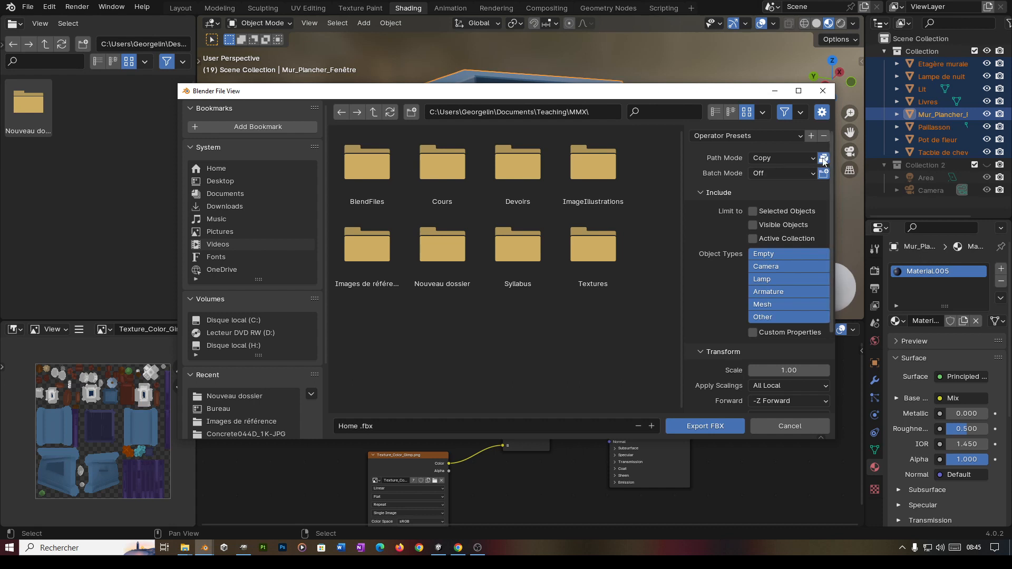
# Step: Limit the FBX export to selected objects of the Mesh type and turn off Bake Animation
pyautogui.click(771, 211)
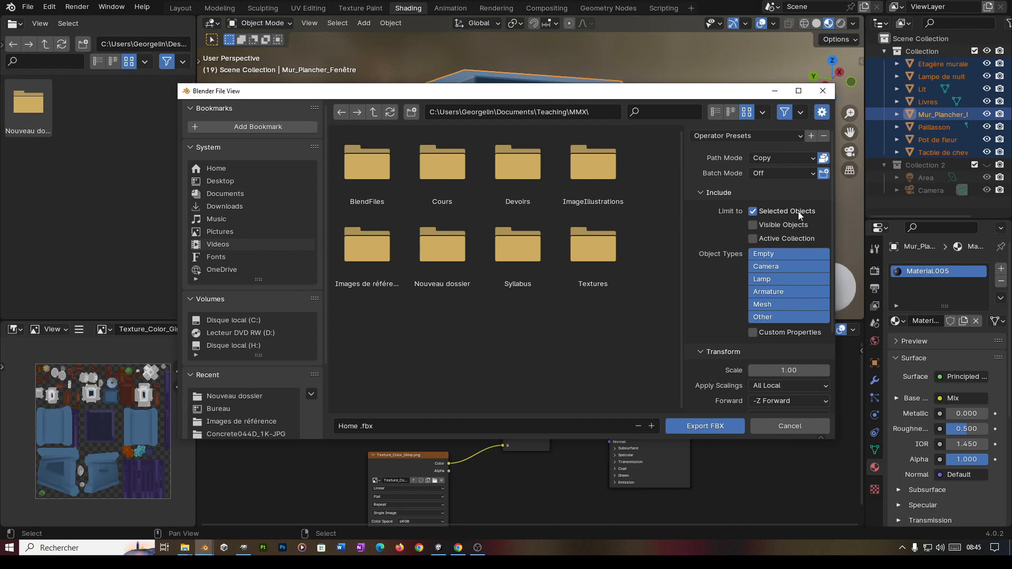
pyautogui.click(773, 91)
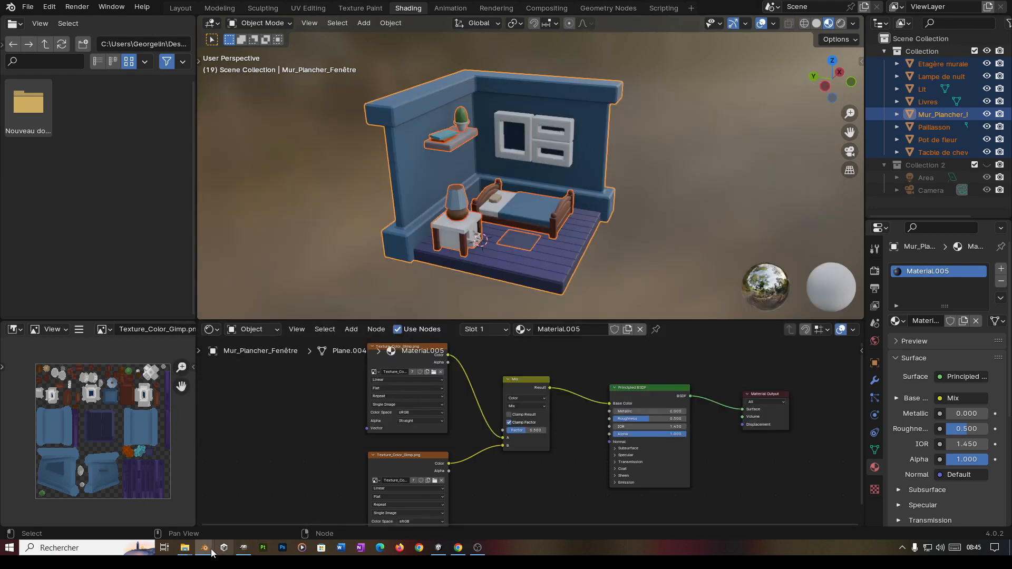
pyautogui.moveTo(210, 550)
pyautogui.click(249, 525)
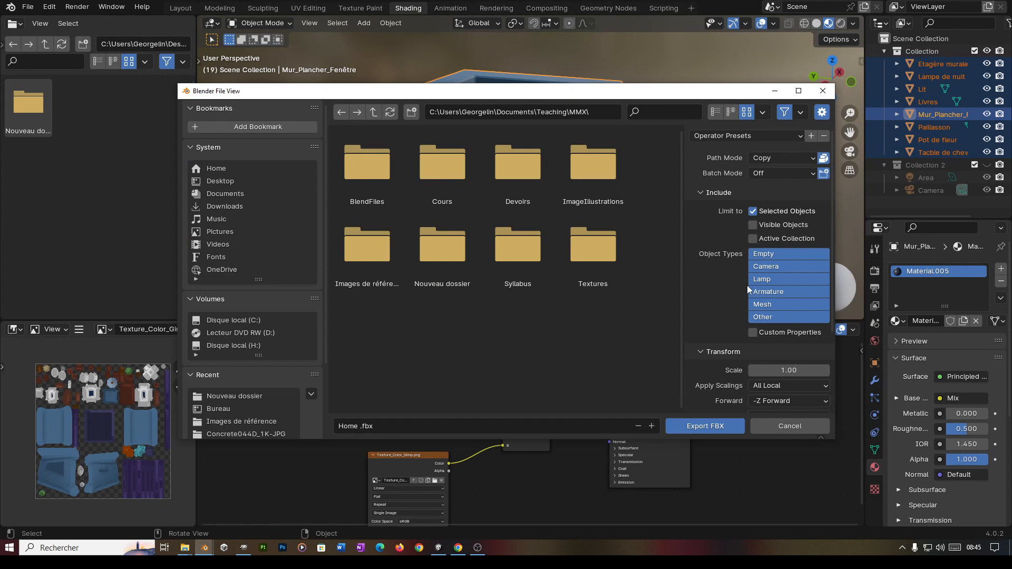
pyautogui.click(771, 305)
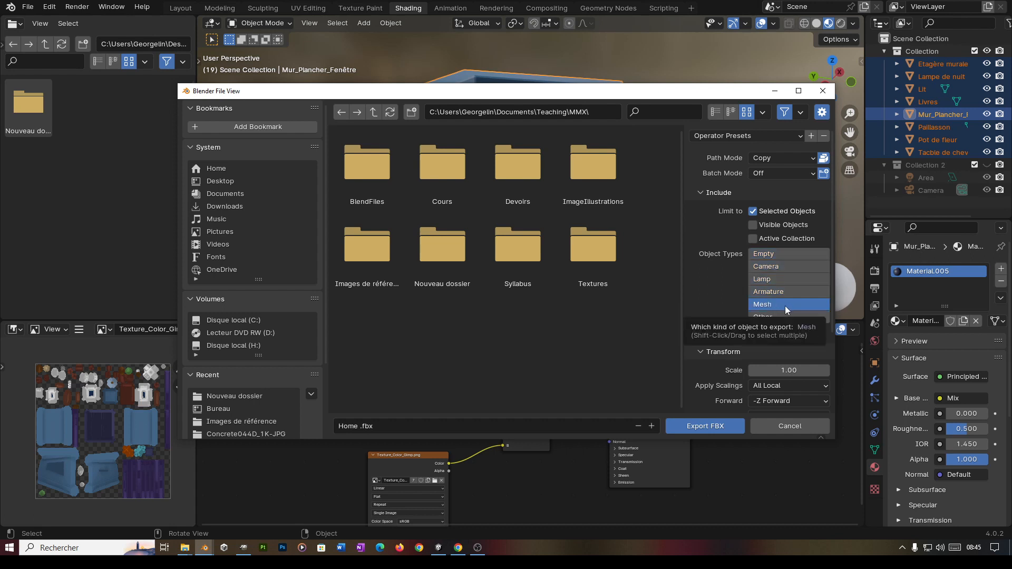
pyautogui.scroll(-5, 768, 356)
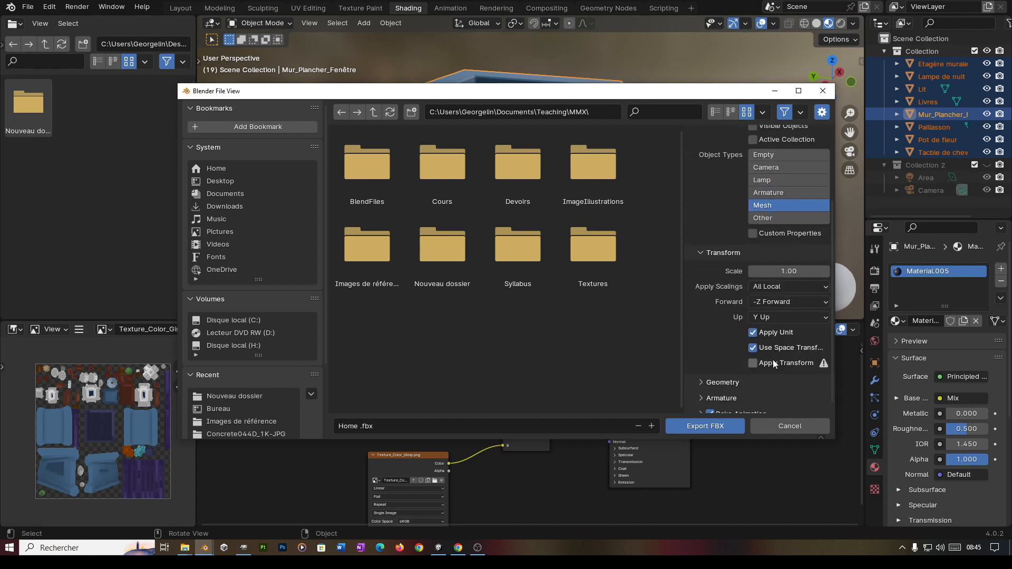
pyautogui.click(737, 411)
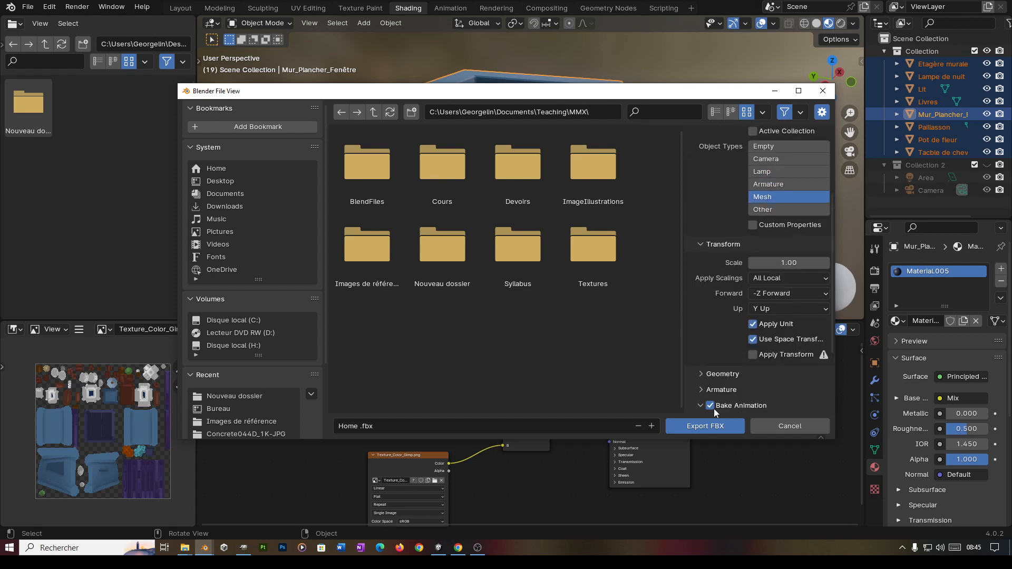
pyautogui.click(709, 407)
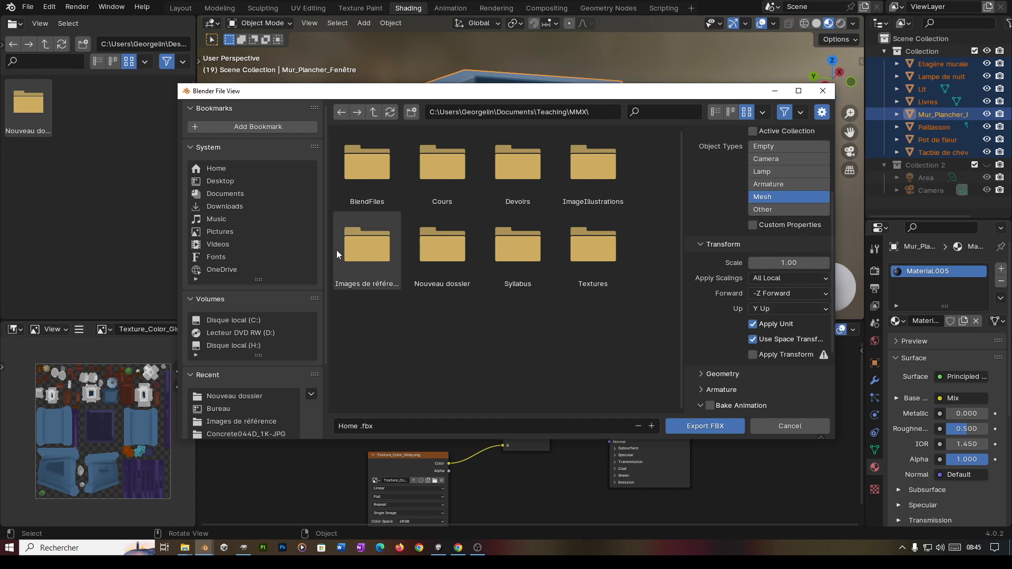
# Step: Export the room as Home_2.fbx into the Nouveau dossier folder on the Desktop
pyautogui.click(221, 182)
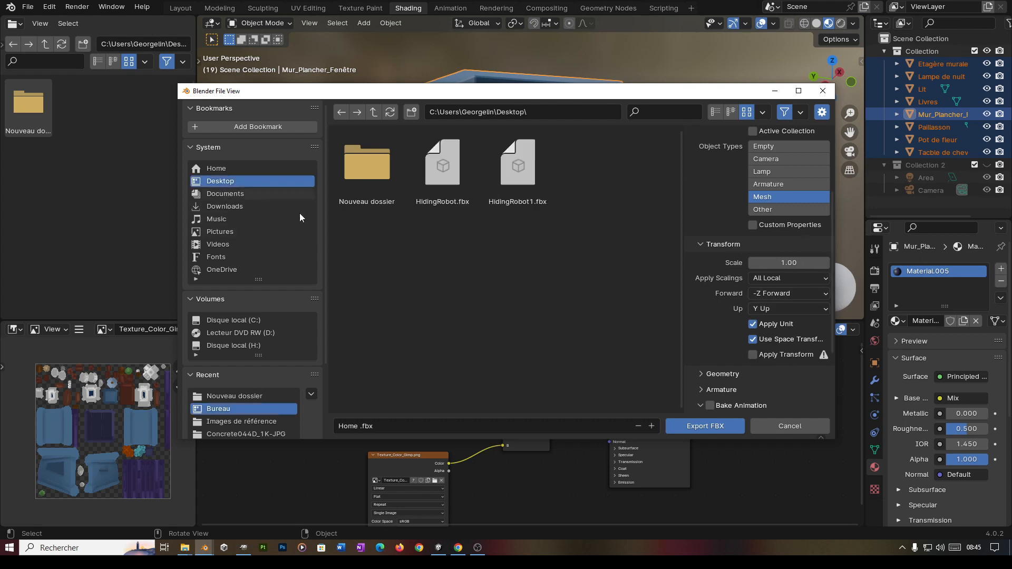
pyautogui.doubleClick(355, 190)
pyautogui.click(360, 426)
pyautogui.click(361, 426)
pyautogui.write('_')
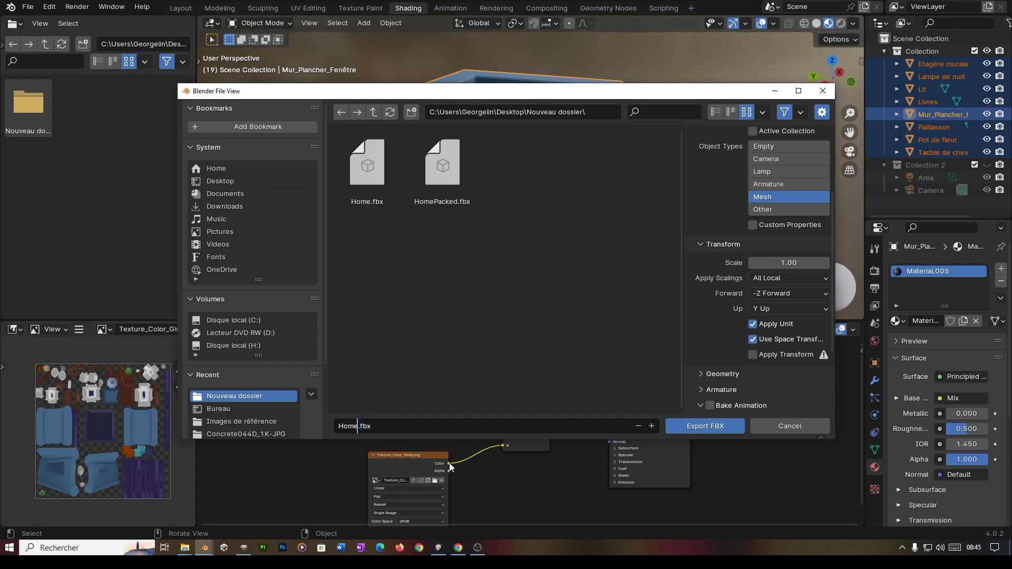
pyautogui.write('2')
pyautogui.click(519, 305)
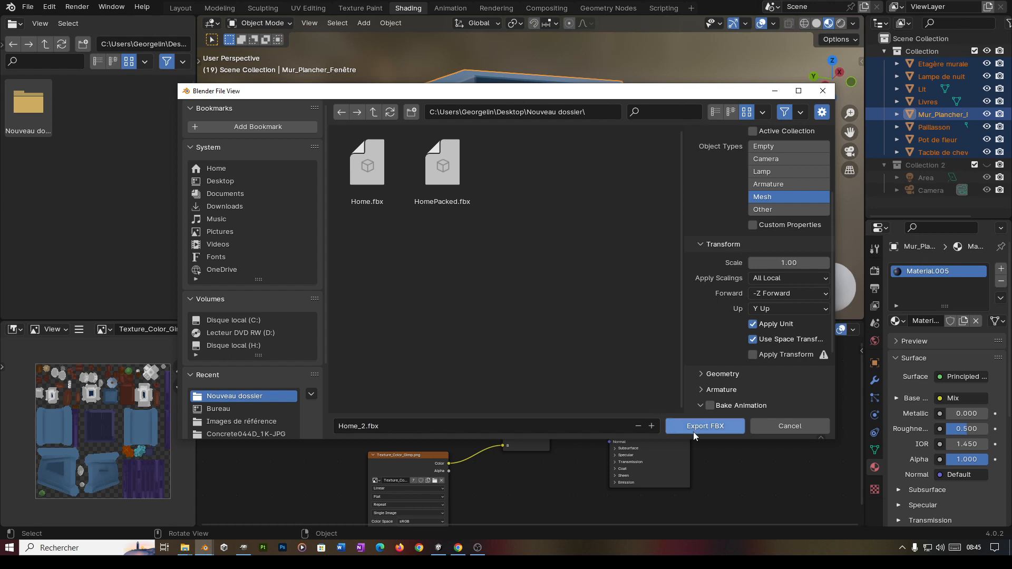
pyautogui.scroll(3, 757, 280)
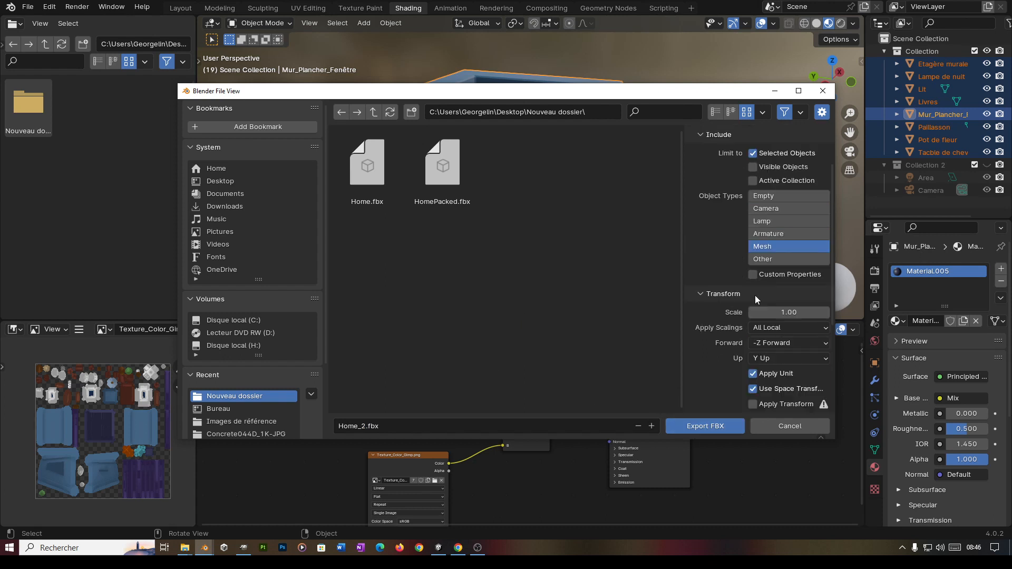
pyautogui.click(718, 424)
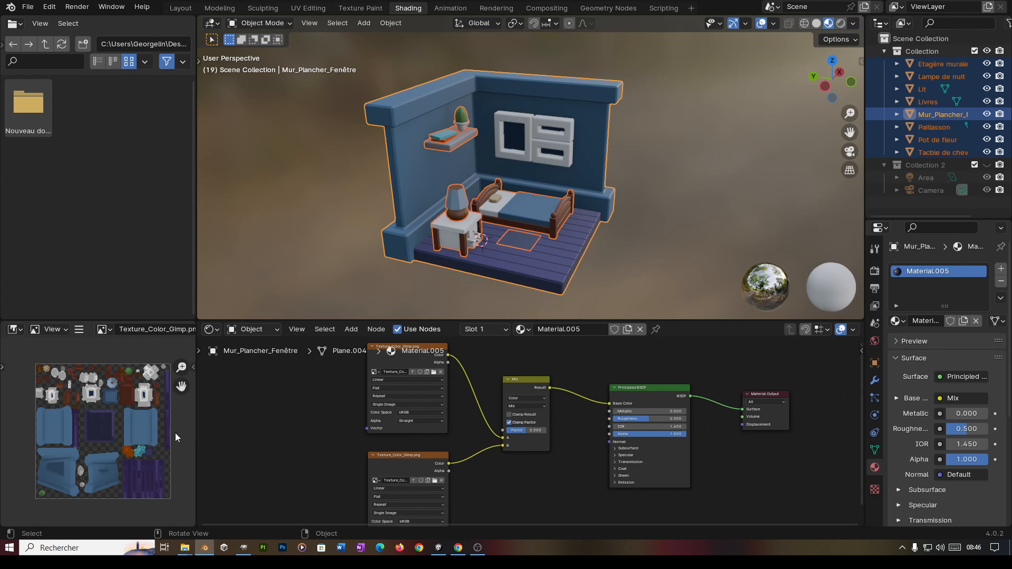
# Step: Open Home_2.fbx from the Nouveau dossier folder in the 3D viewer and inspect its textures from several angles
pyautogui.moveTo(185, 548)
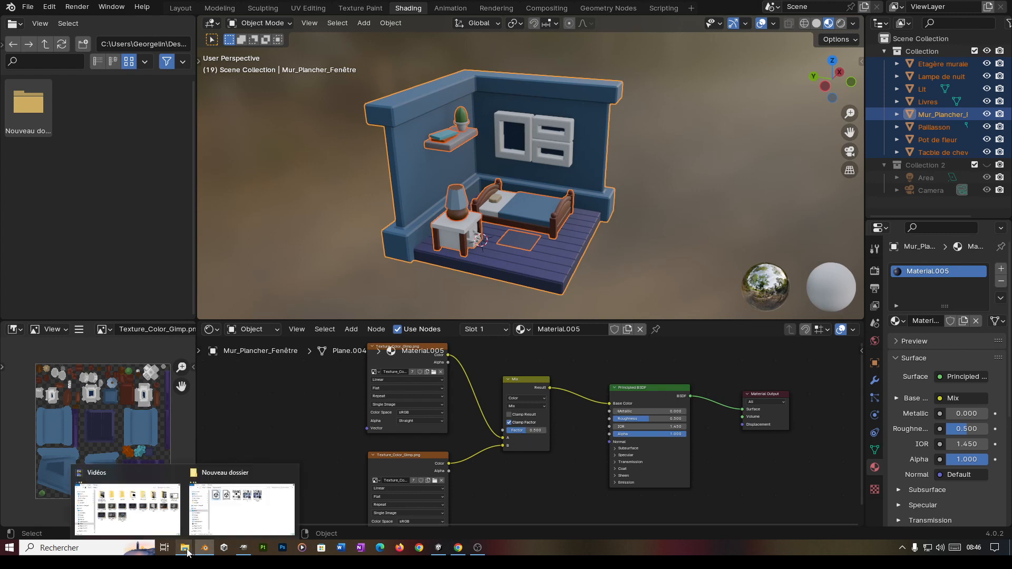
pyautogui.click(234, 509)
pyautogui.click(469, 401)
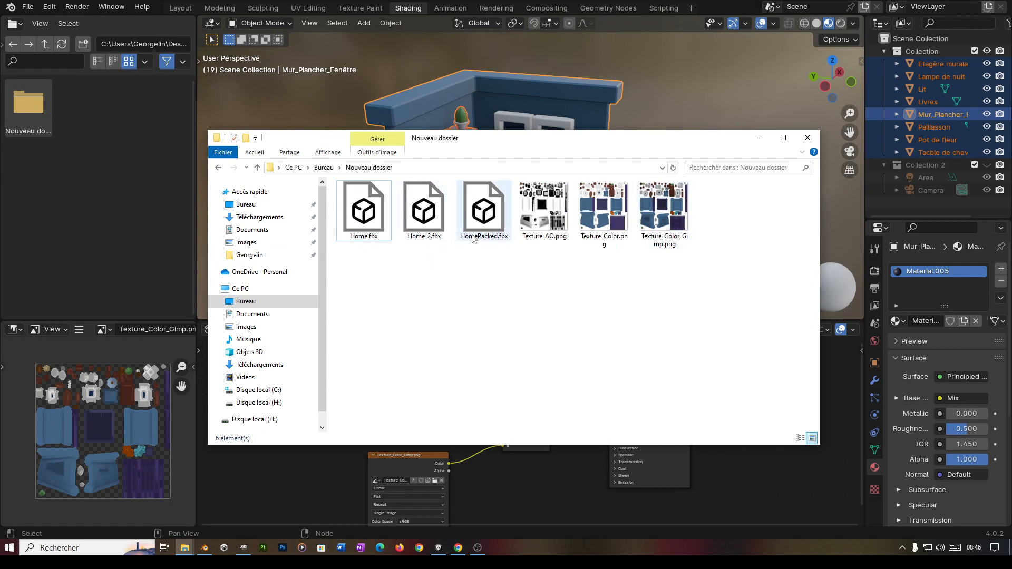
pyautogui.click(428, 232)
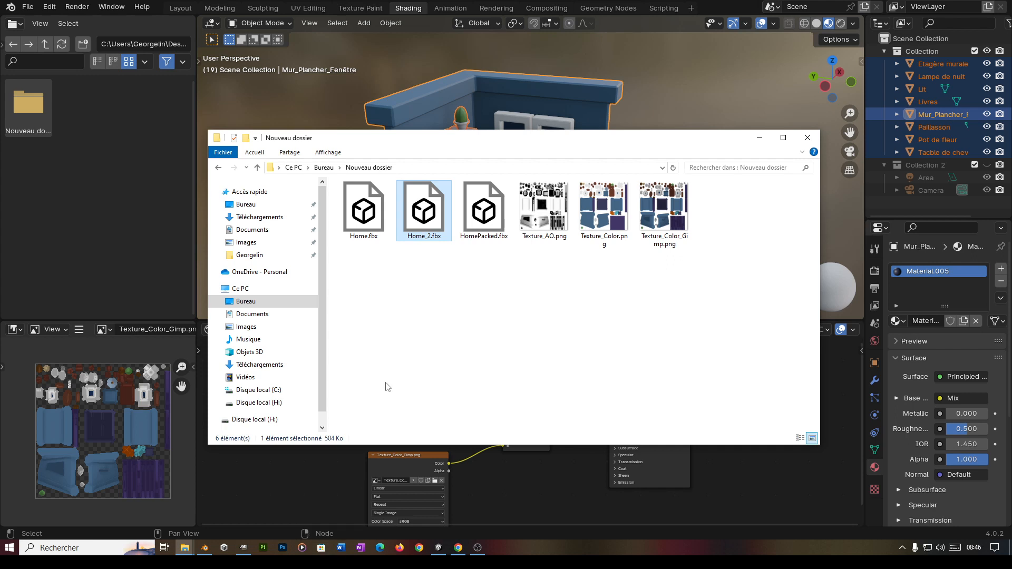
pyautogui.doubleClick(421, 233)
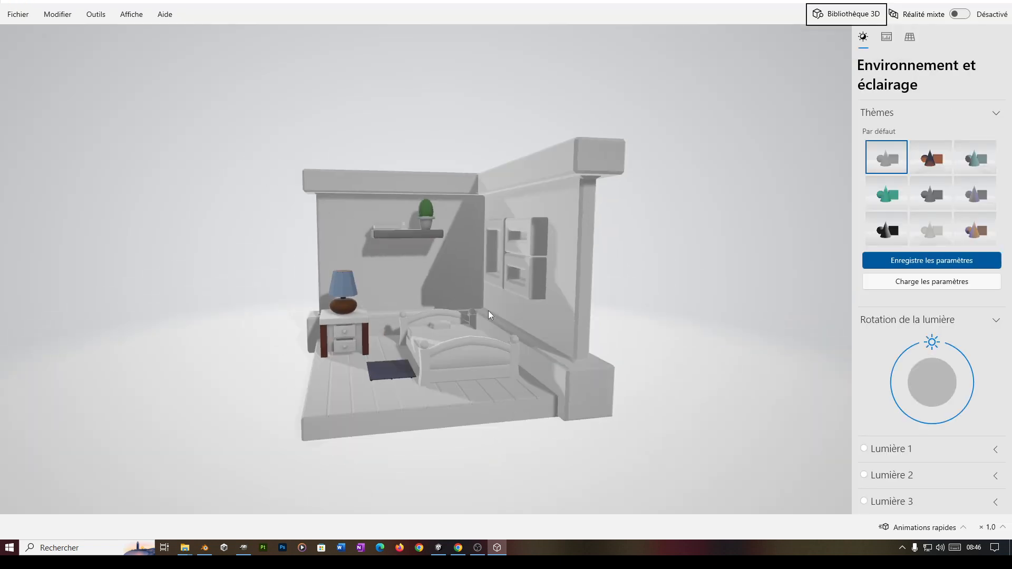
pyautogui.moveTo(487, 330); pyautogui.dragTo(502, 321)
pyautogui.moveTo(278, 316); pyautogui.dragTo(431, 328)
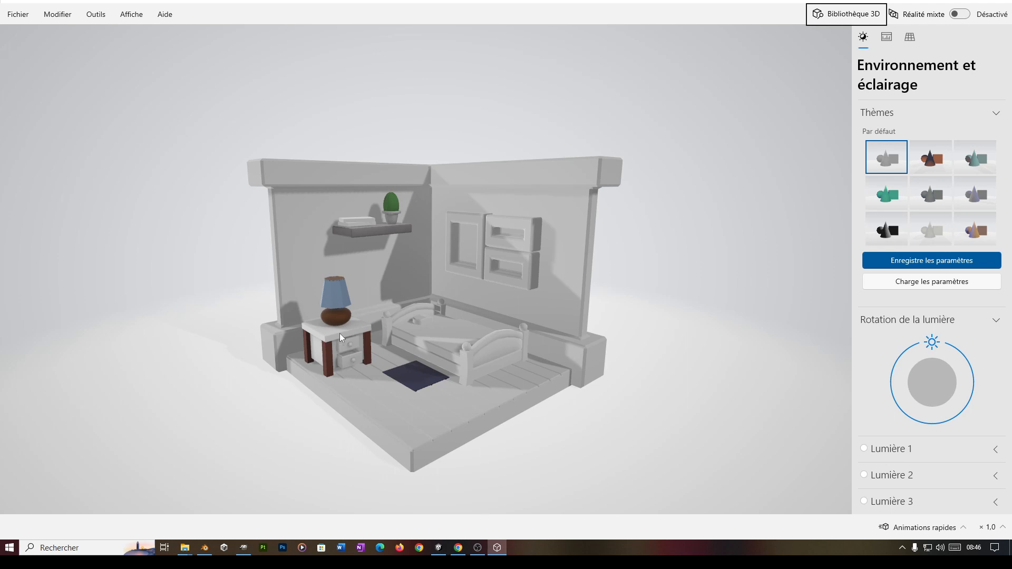
pyautogui.moveTo(347, 344); pyautogui.dragTo(395, 402)
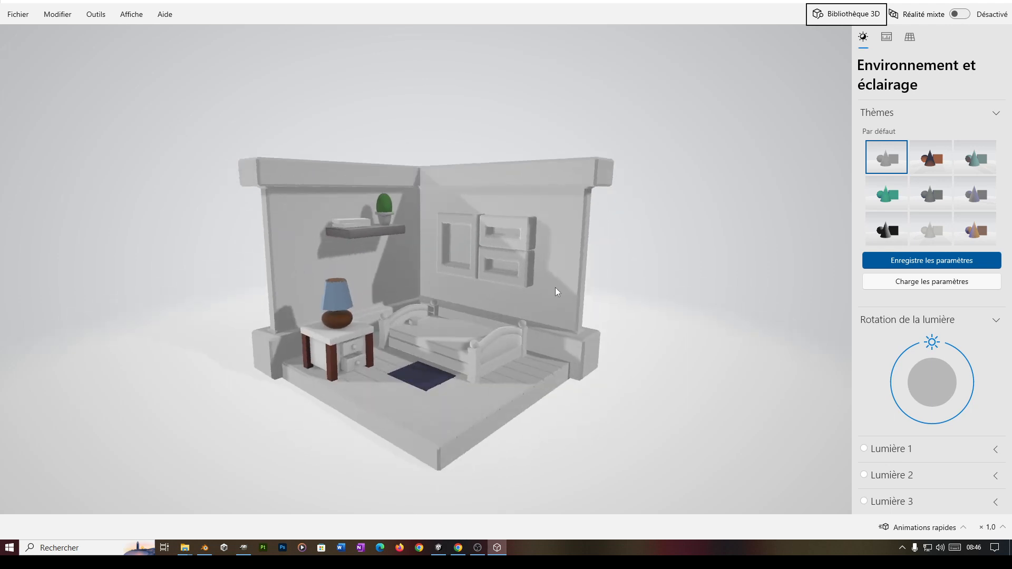
# Step: Return to Blender and maximize the node editor to examine how the Mix node combines the two Texture_Color_Gimp.png image textures
pyautogui.click(204, 548)
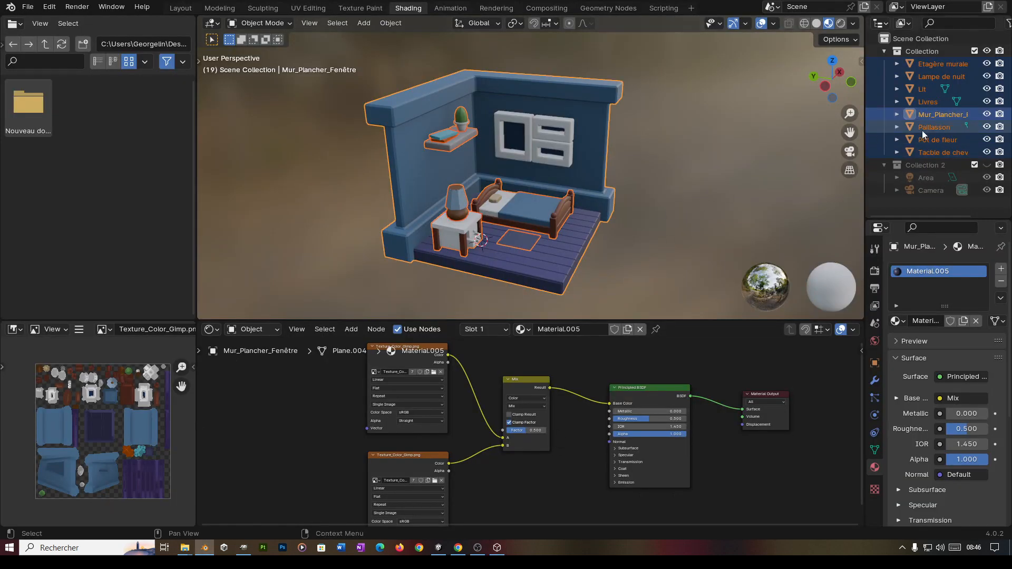
pyautogui.moveTo(694, 320); pyautogui.dragTo(694, 223)
pyautogui.scroll(1, 580, 295)
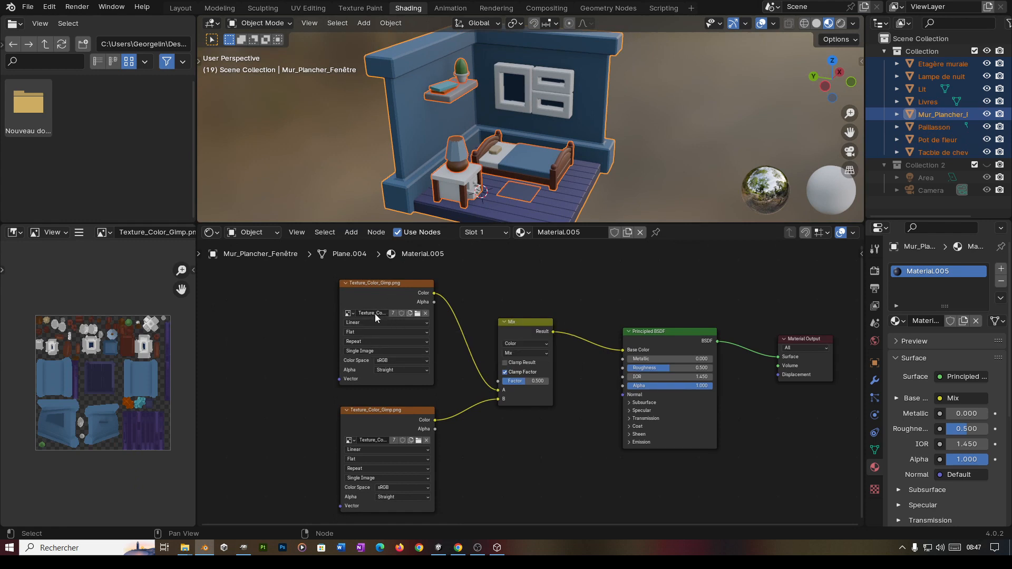
pyautogui.click(528, 322)
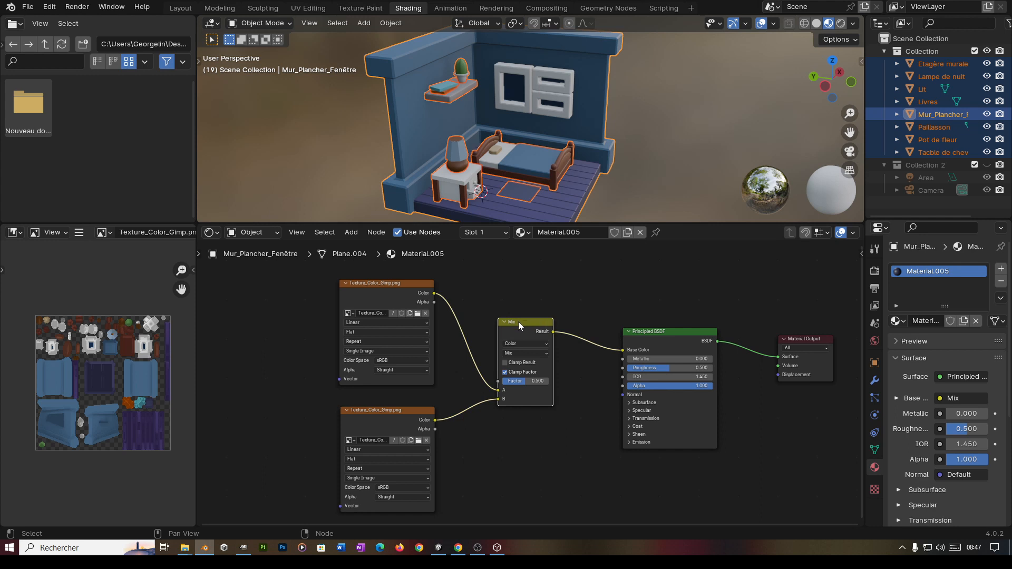
pyautogui.scroll(1, 517, 321)
pyautogui.hotkey('ctrl', 'space')
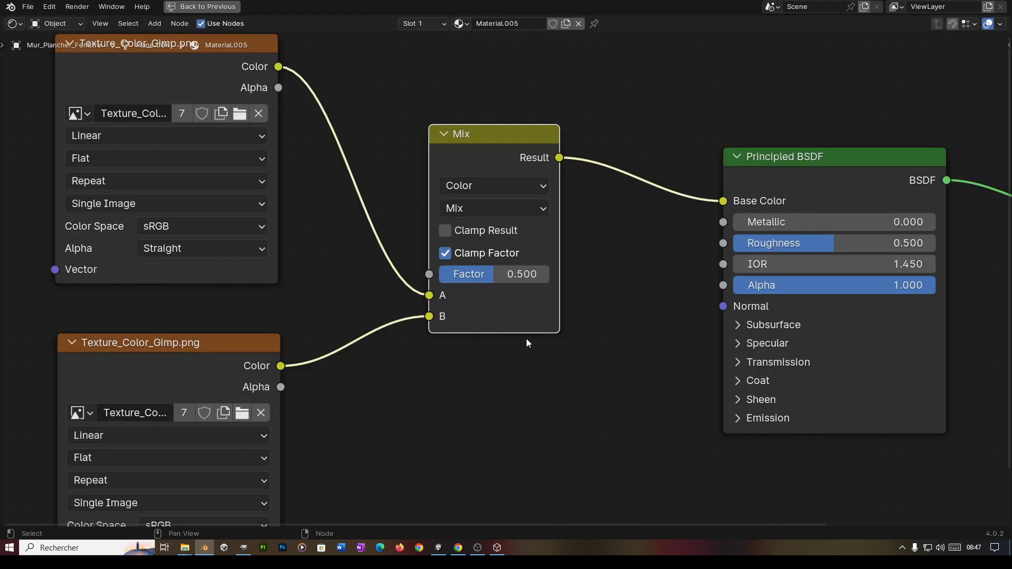
pyautogui.scroll(-1, 548, 301)
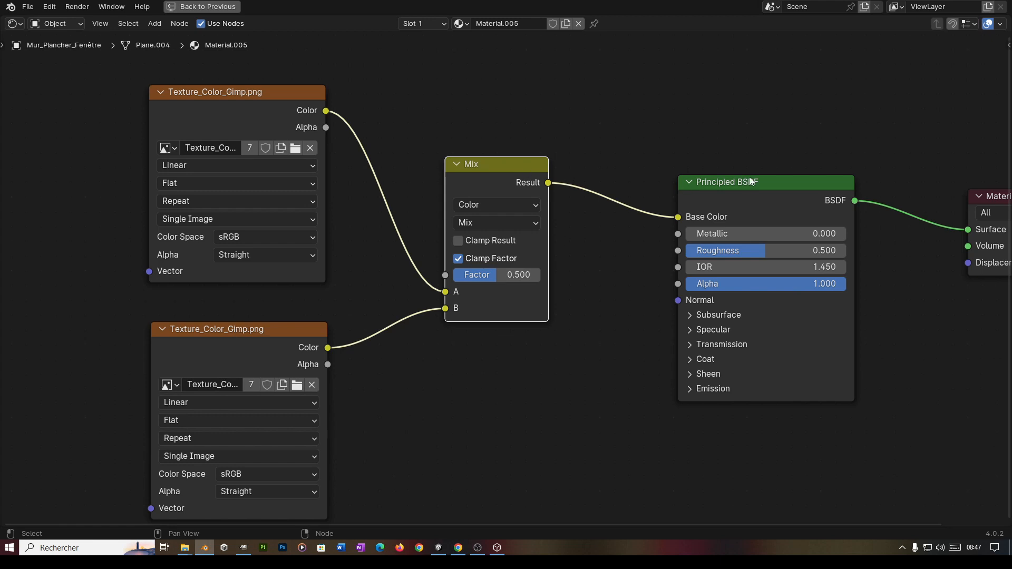
pyautogui.click(222, 91)
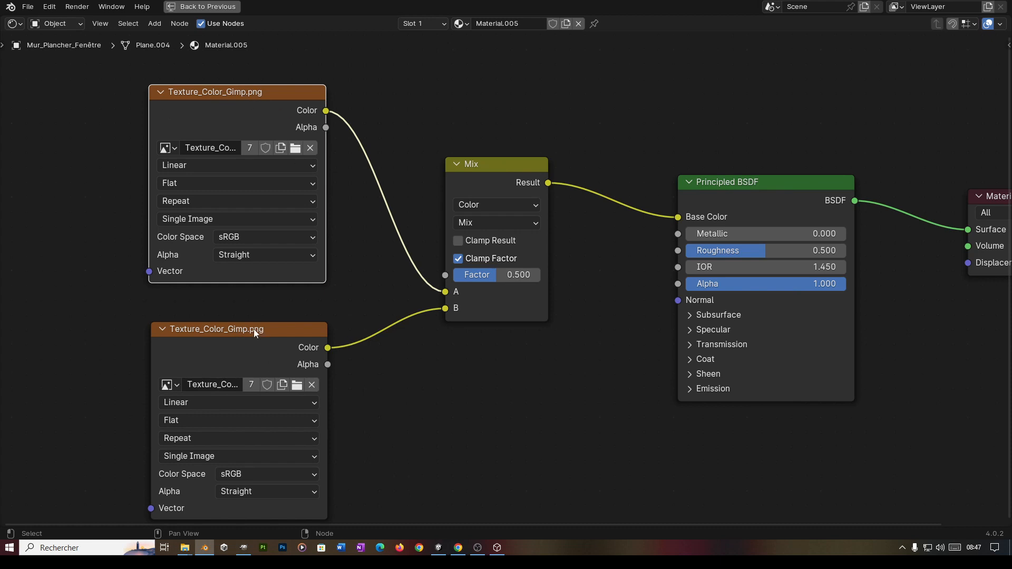
pyautogui.scroll(-2, 254, 329)
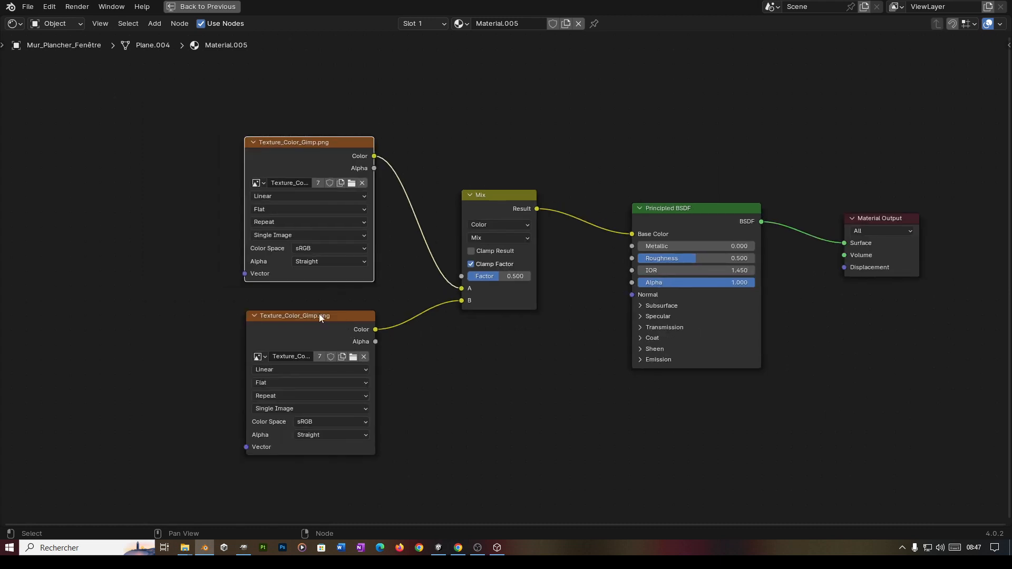
# Step: Delete the lower image texture node and load Texture_Color.png from the Desktop's Nouveau dossier folder into the remaining one
pyautogui.click(321, 317)
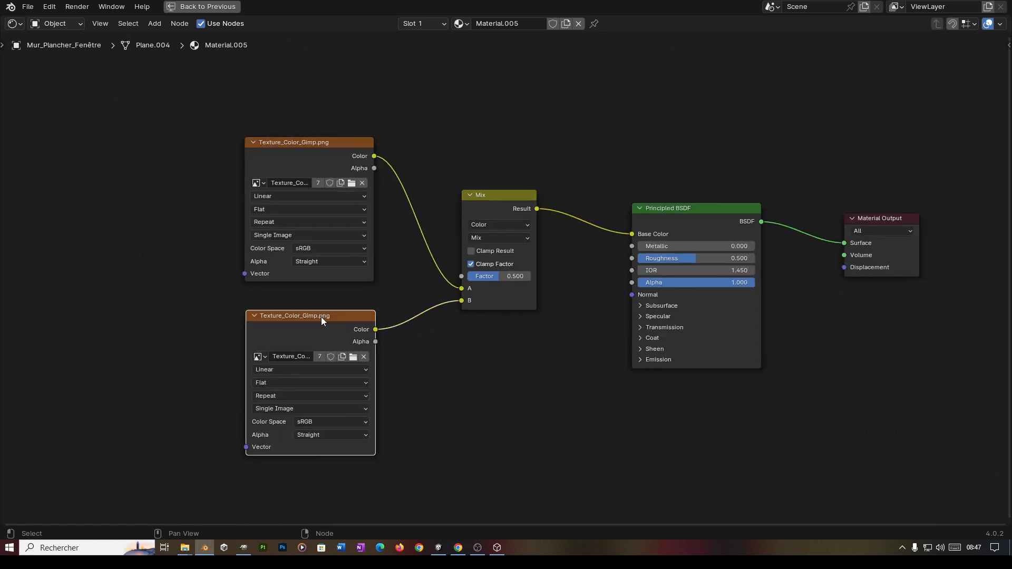
pyautogui.press('Delete')
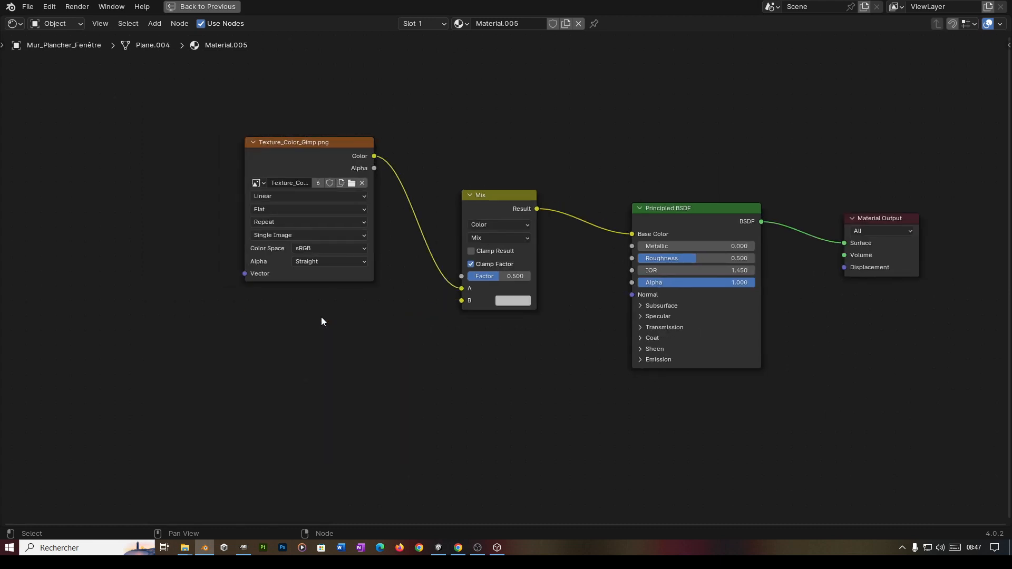
pyautogui.click(362, 185)
pyautogui.click(344, 183)
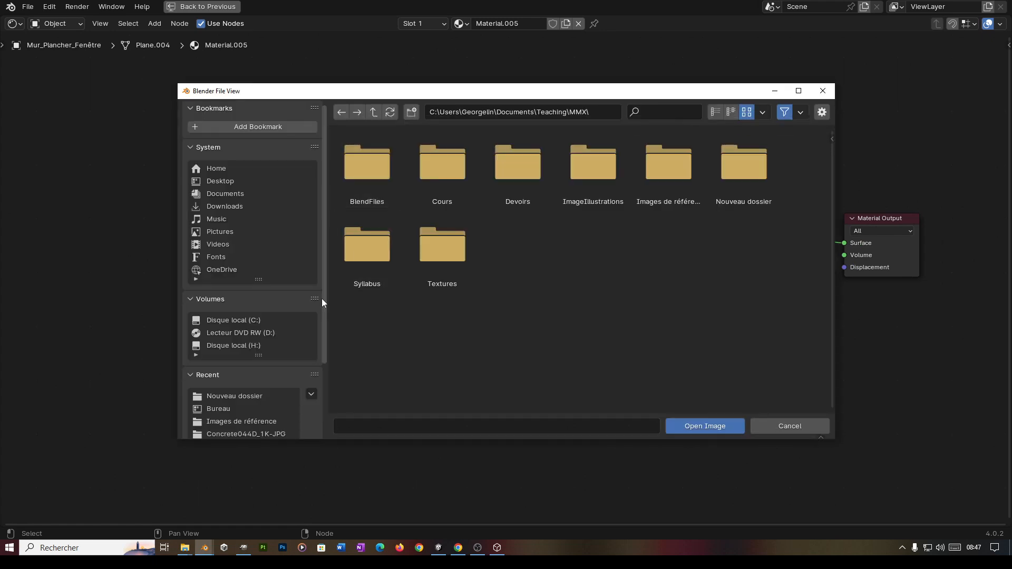
pyautogui.click(255, 182)
pyautogui.doubleClick(359, 172)
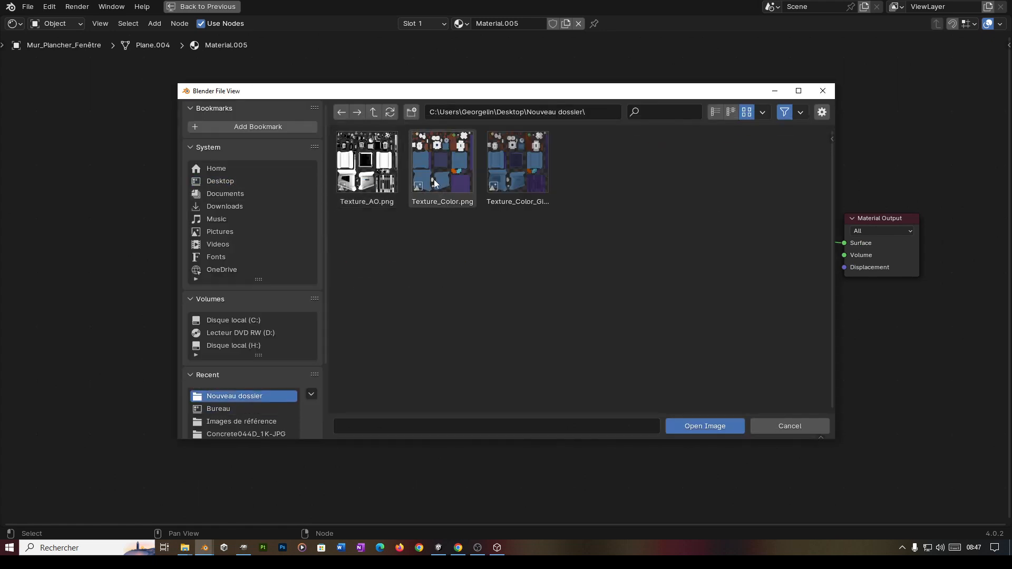
pyautogui.click(435, 183)
pyautogui.click(704, 428)
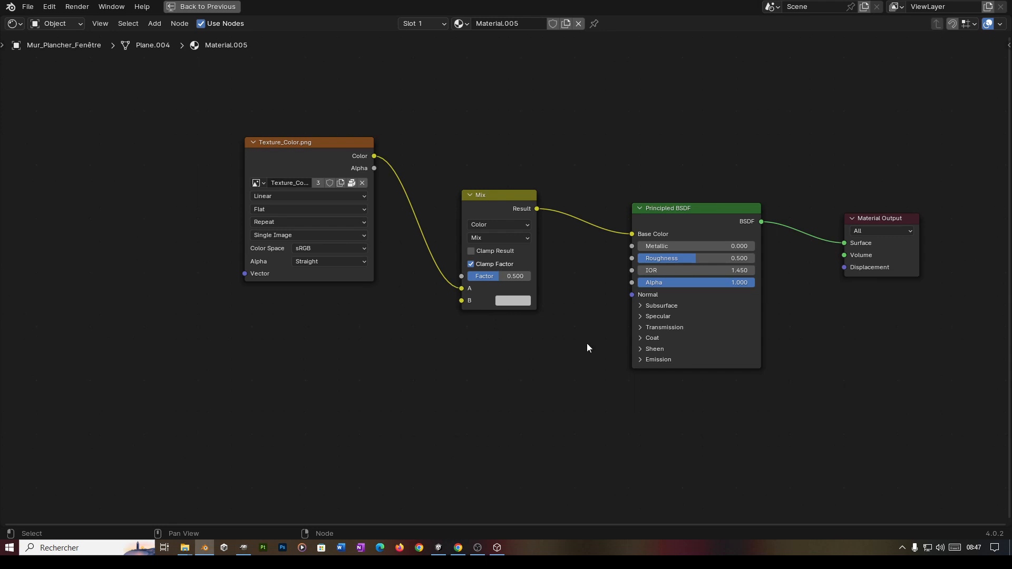
# Step: Remove the Mix node, connect the Texture_Color.png colour output directly to the Principled BSDF Base Color, and restore the full Shading workspace
pyautogui.scroll(1, 587, 344)
pyautogui.moveTo(304, 141); pyautogui.dragTo(296, 183)
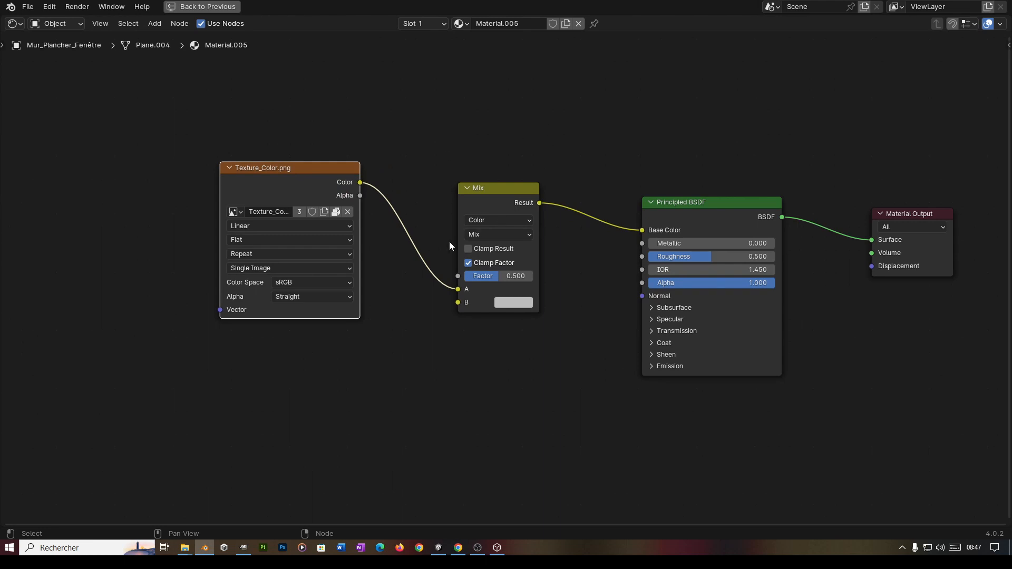
pyautogui.click(494, 196)
pyautogui.press('Delete')
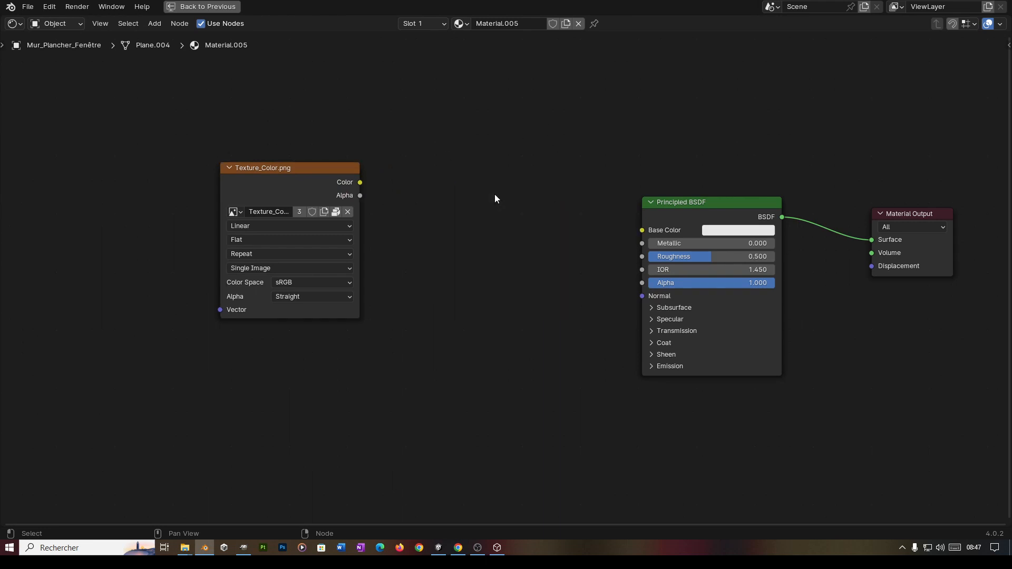
pyautogui.moveTo(341, 172); pyautogui.dragTo(655, 233)
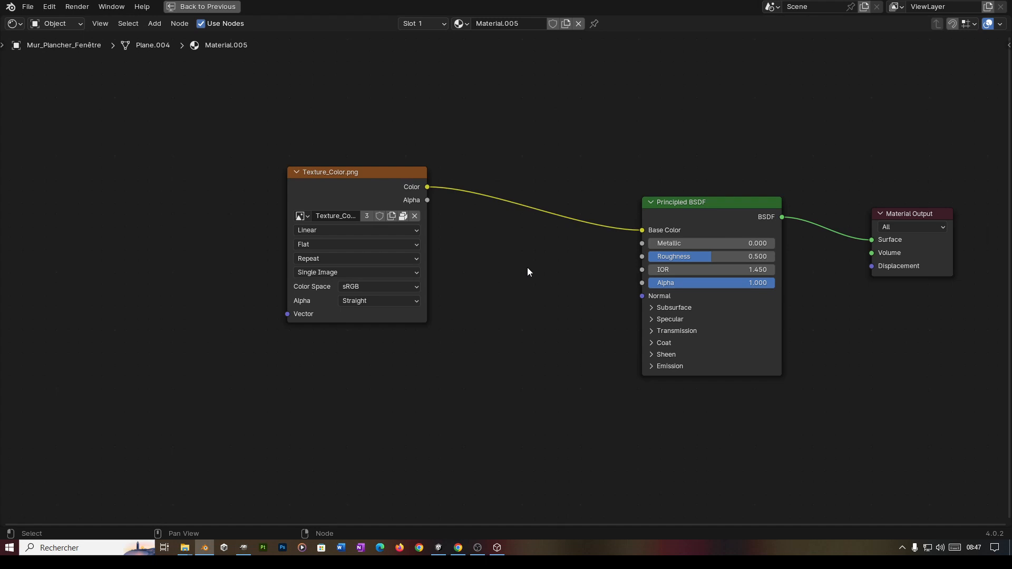
pyautogui.scroll(2, 527, 268)
pyautogui.moveTo(565, 274); pyautogui.dragTo(488, 286, button='middle')
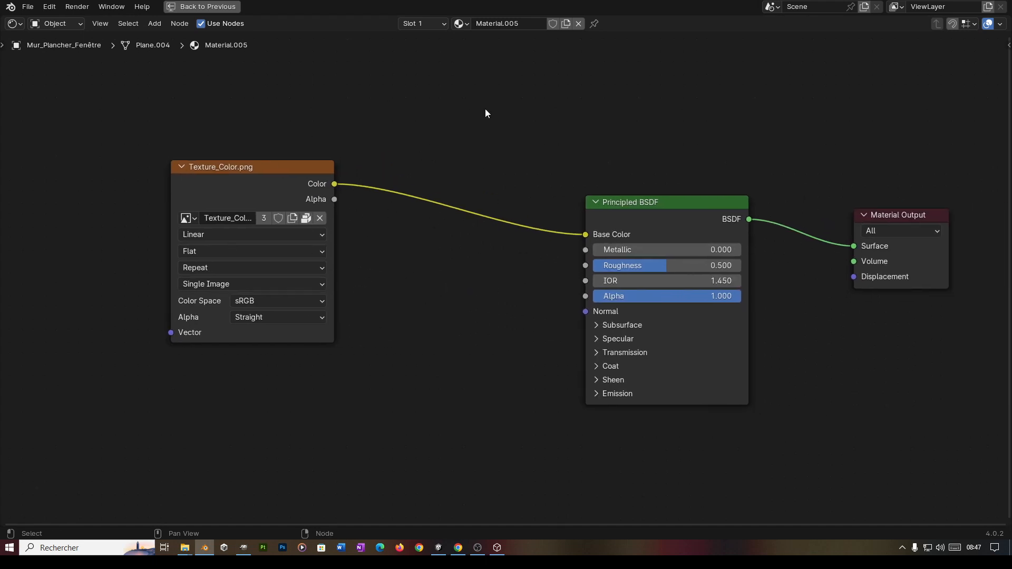
pyautogui.hotkey('ctrl', 'space')
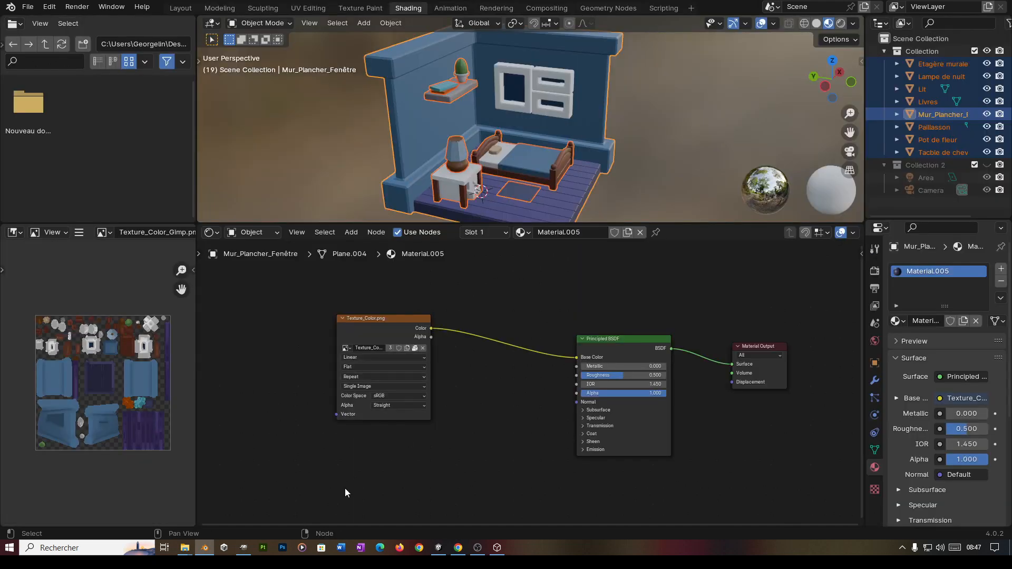
# Step: Switch to GIMP and open Texture_Color.png from the Nouveau dossier folder as a new image
pyautogui.click(243, 548)
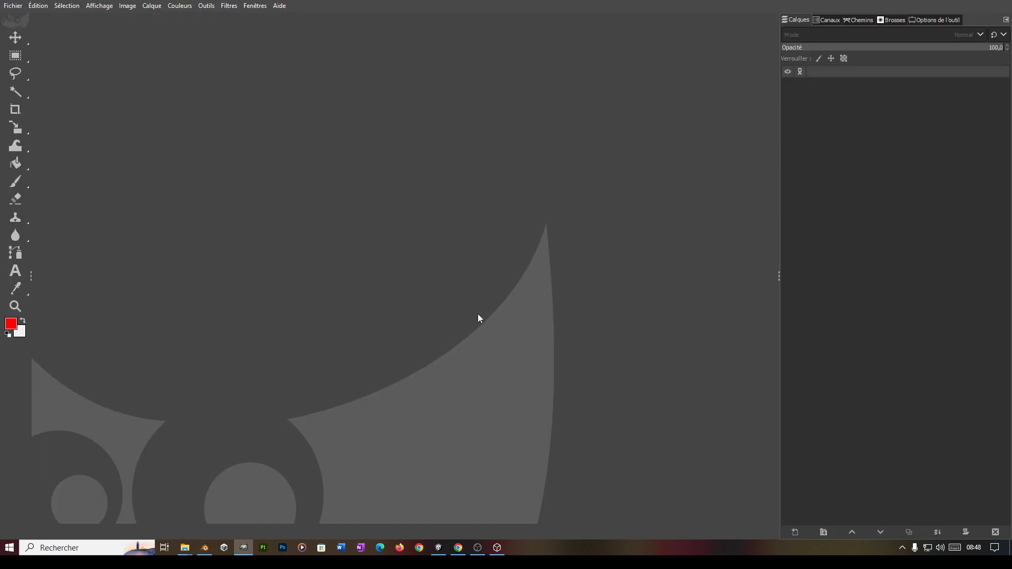
pyautogui.moveTo(184, 547)
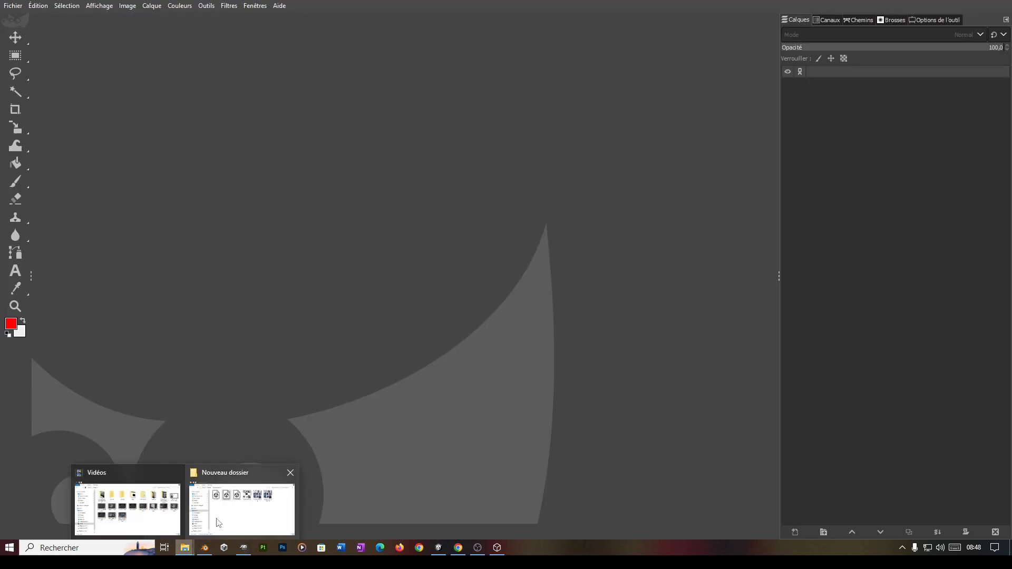
pyautogui.click(235, 511)
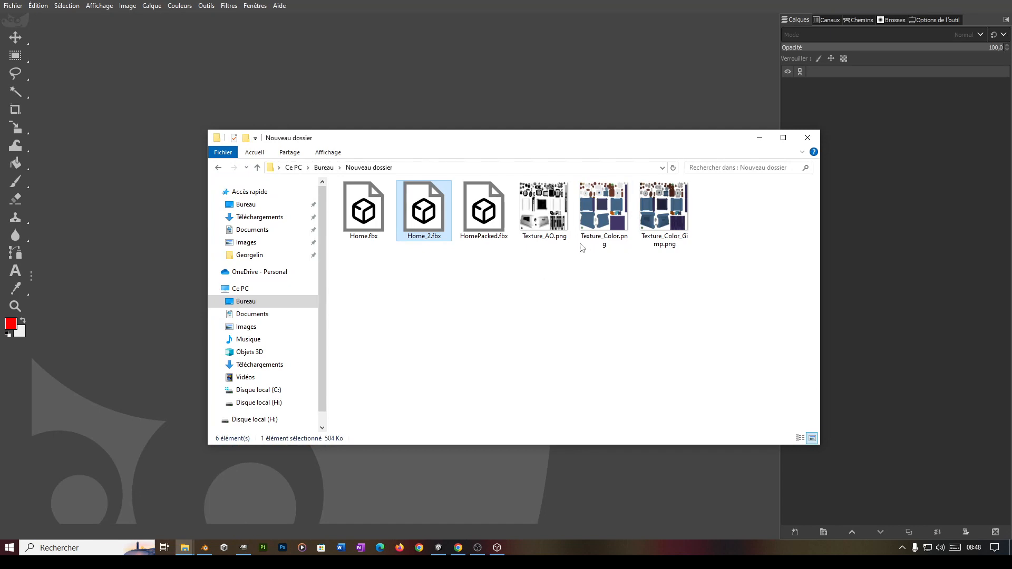
pyautogui.click(542, 265)
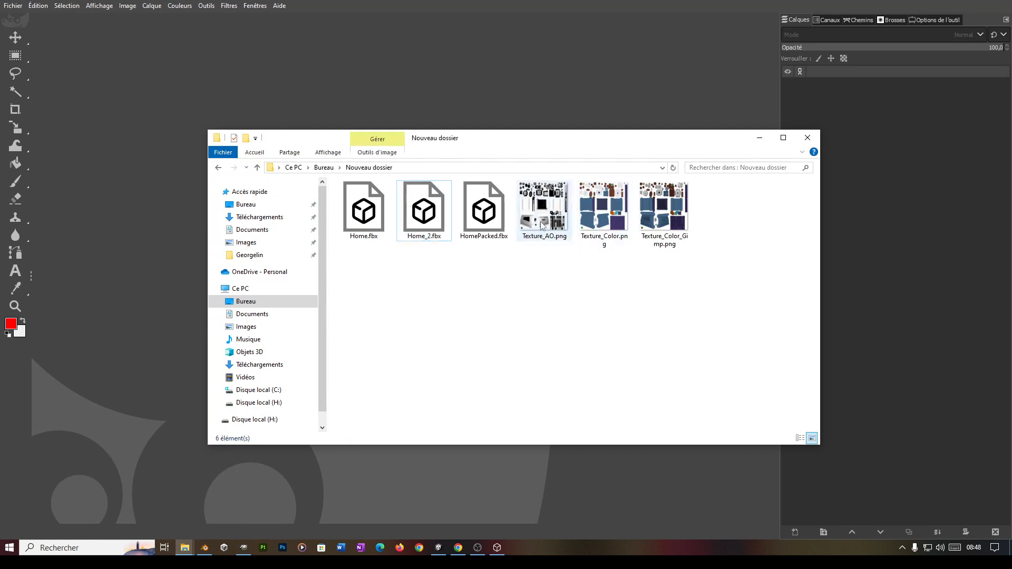
pyautogui.click(600, 224)
pyautogui.moveTo(604, 214); pyautogui.dragTo(175, 241)
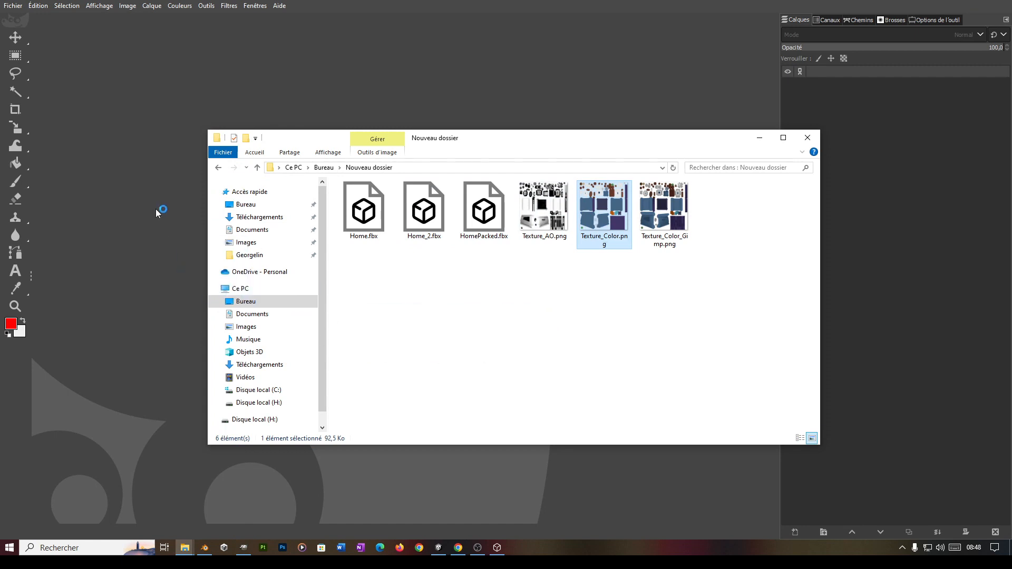
pyautogui.click(760, 138)
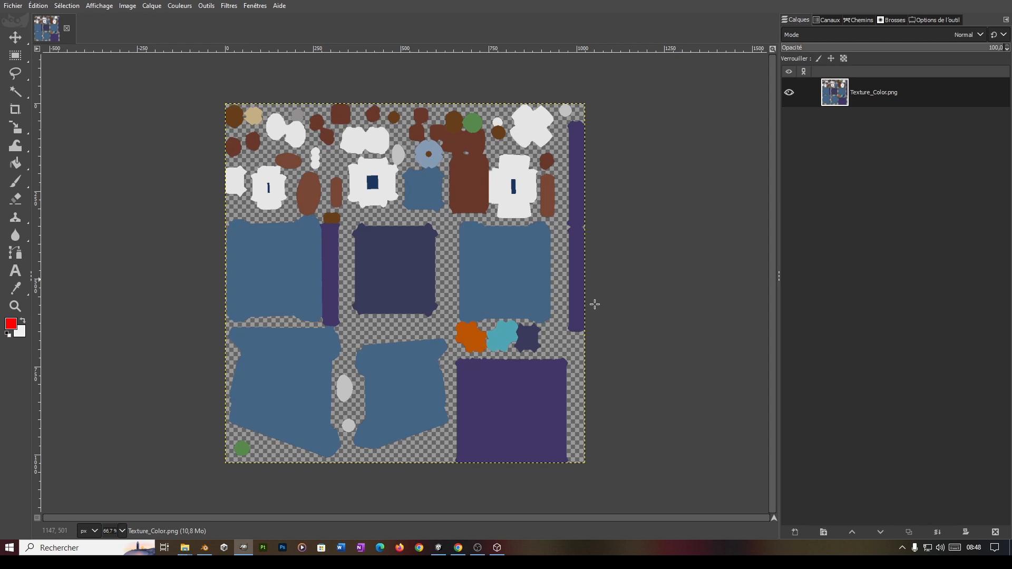
# Step: Add Texture_AO.png from the Nouveau dossier folder as a layer above the Texture_Color.png layer
pyautogui.moveTo(189, 549)
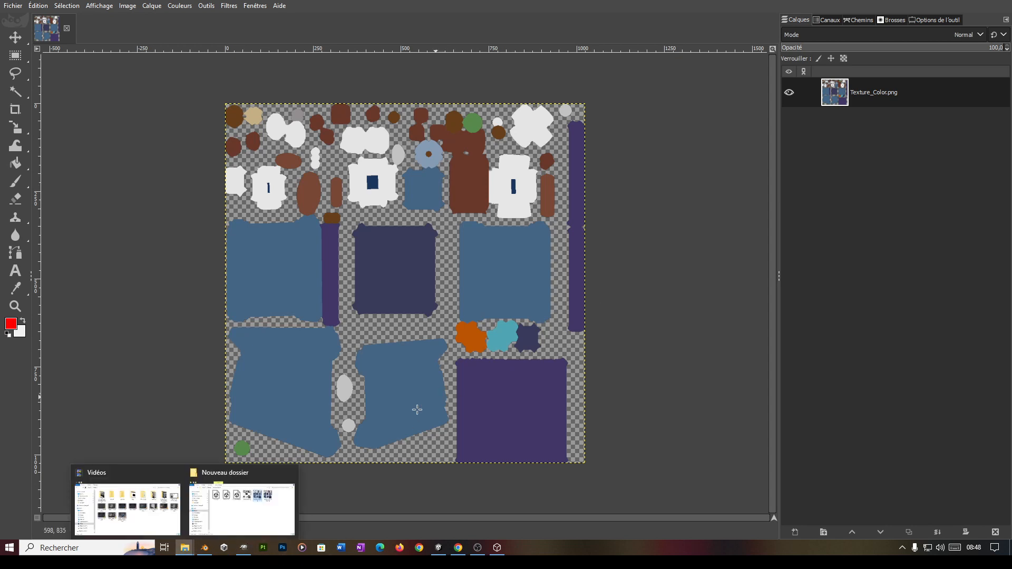
pyautogui.click(273, 511)
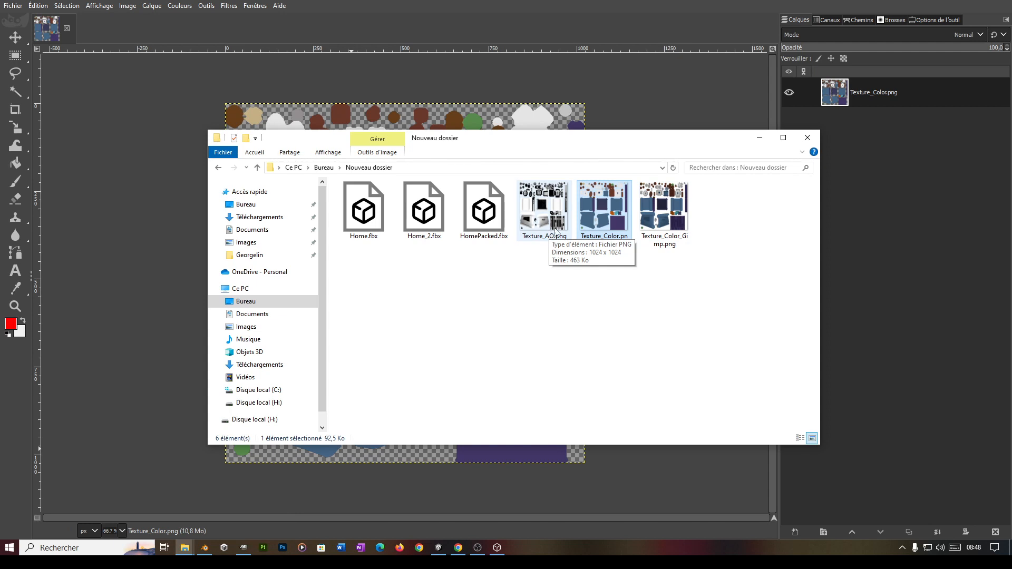
pyautogui.moveTo(544, 221); pyautogui.dragTo(187, 318)
pyautogui.moveTo(153, 262); pyautogui.dragTo(153, 262)
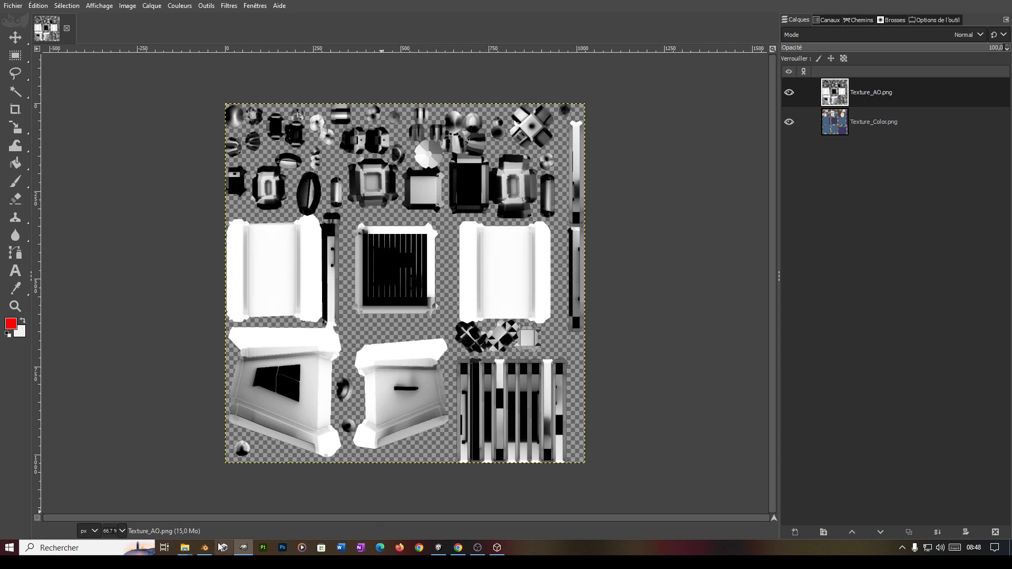
pyautogui.moveTo(185, 550)
pyautogui.click(254, 519)
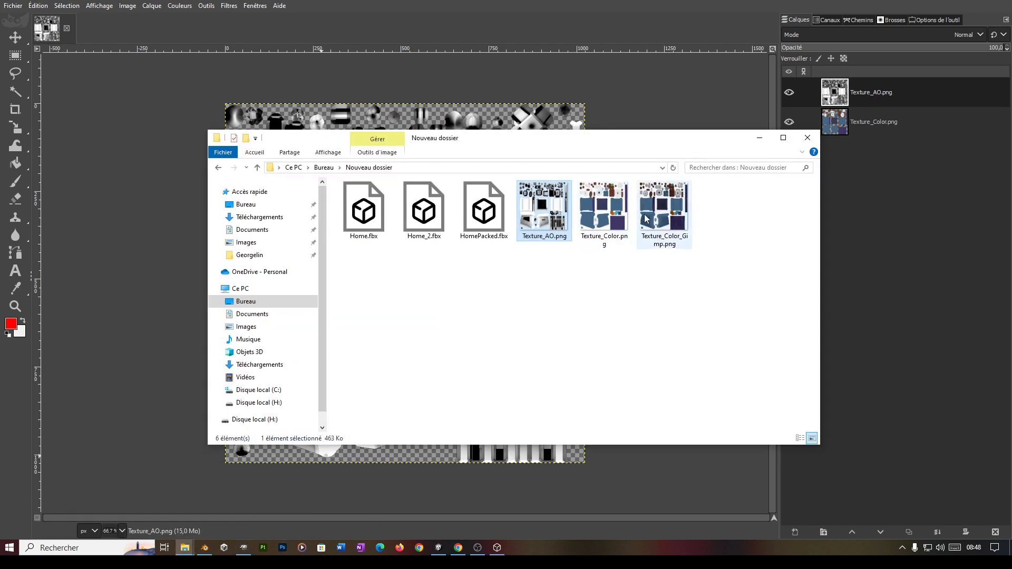
pyautogui.click(760, 138)
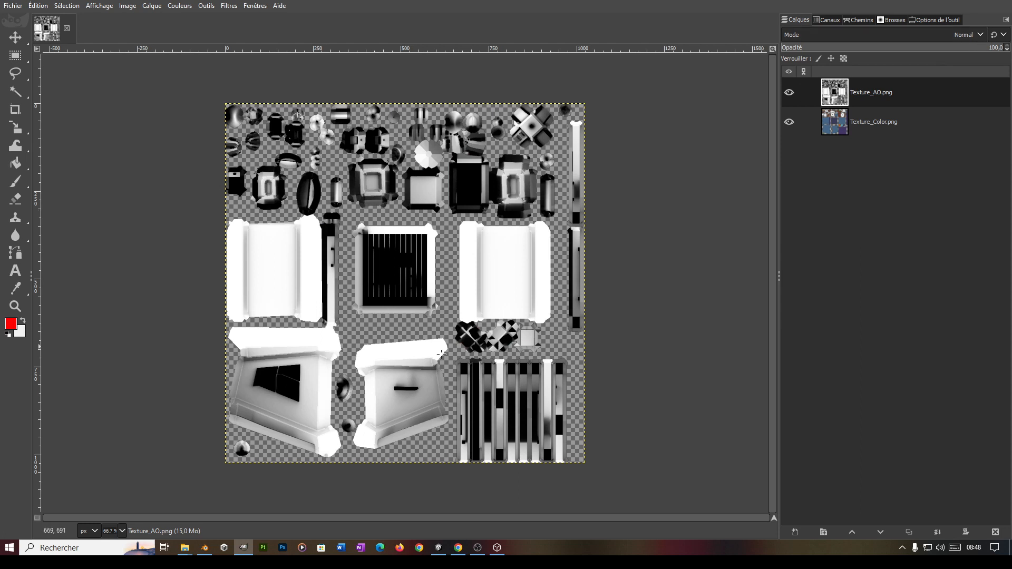
# Step: Launch the Windows Loupe magnifier and enlarge the screen to 150% around the layer settings
pyautogui.click(46, 550)
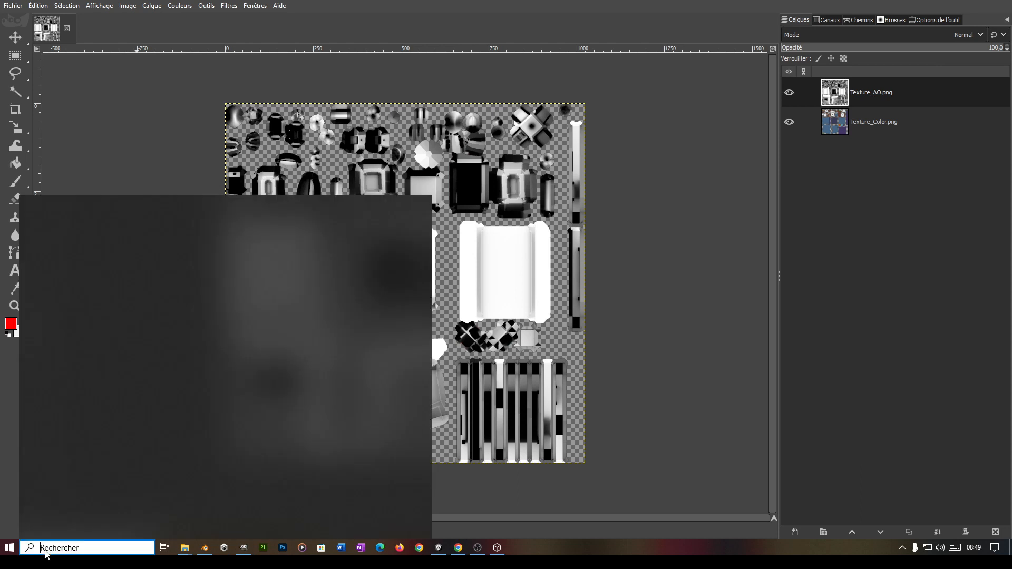
pyautogui.write('loup')
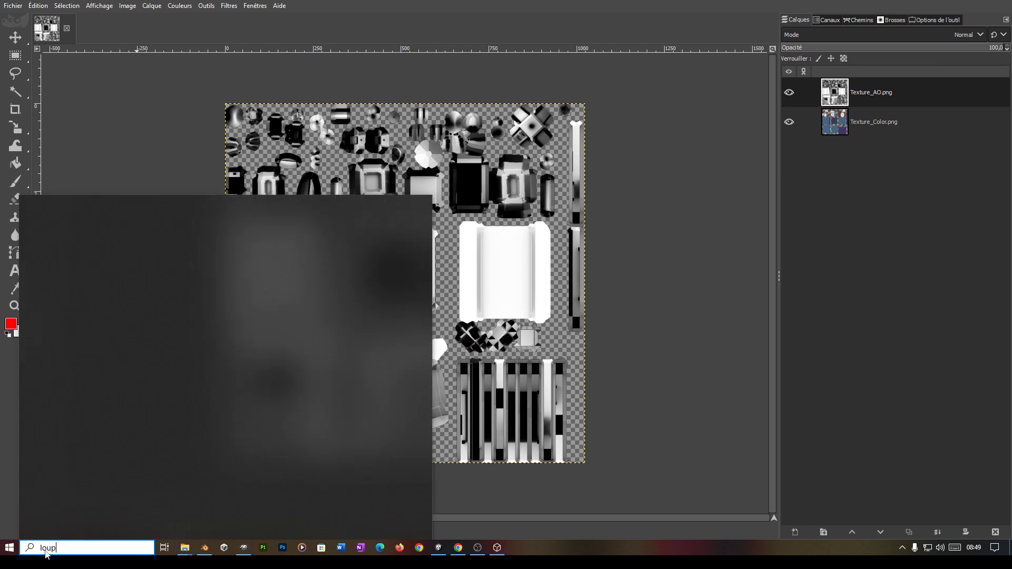
pyautogui.write('z')
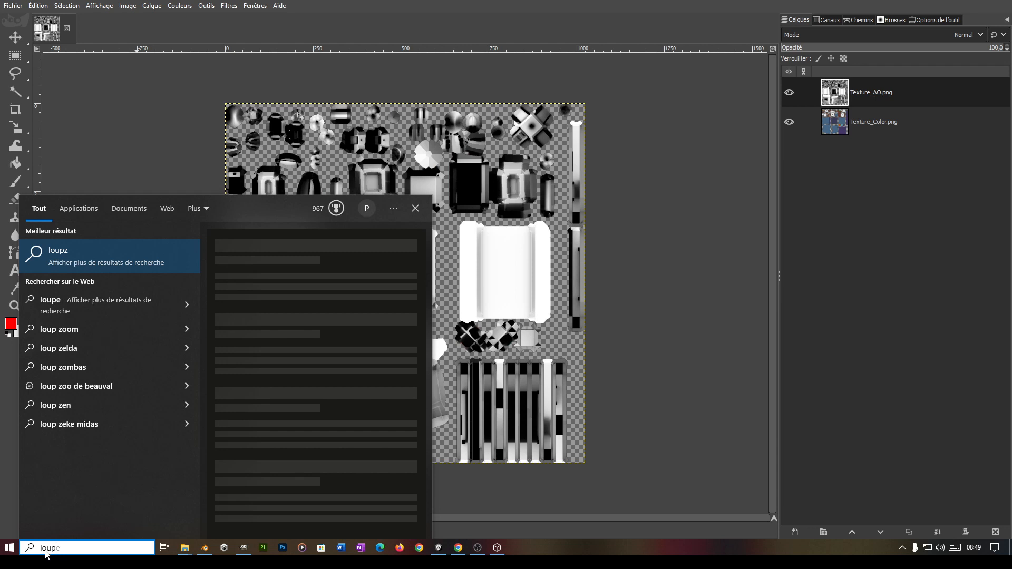
pyautogui.click(246, 340)
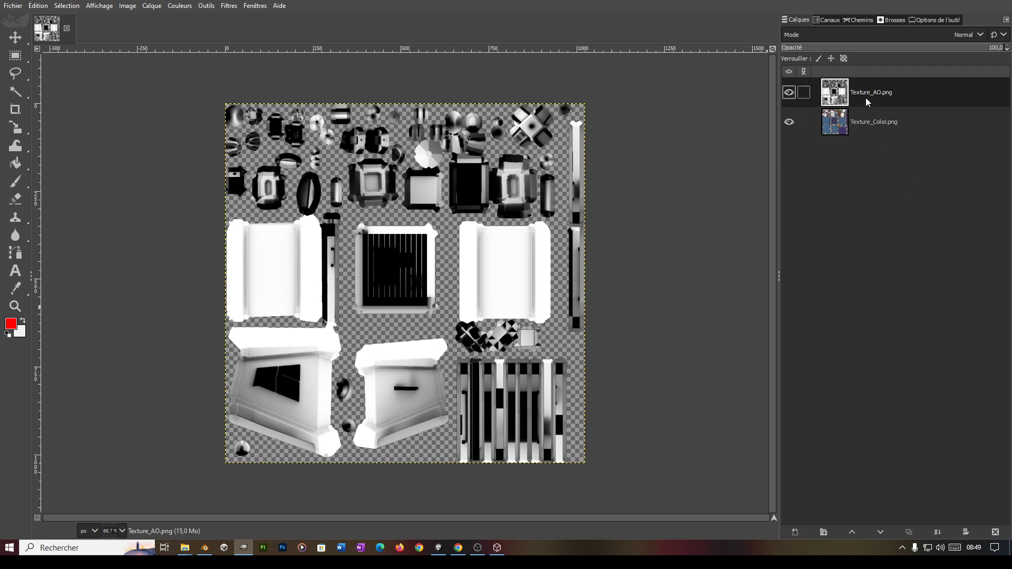
pyautogui.press('super+plus')
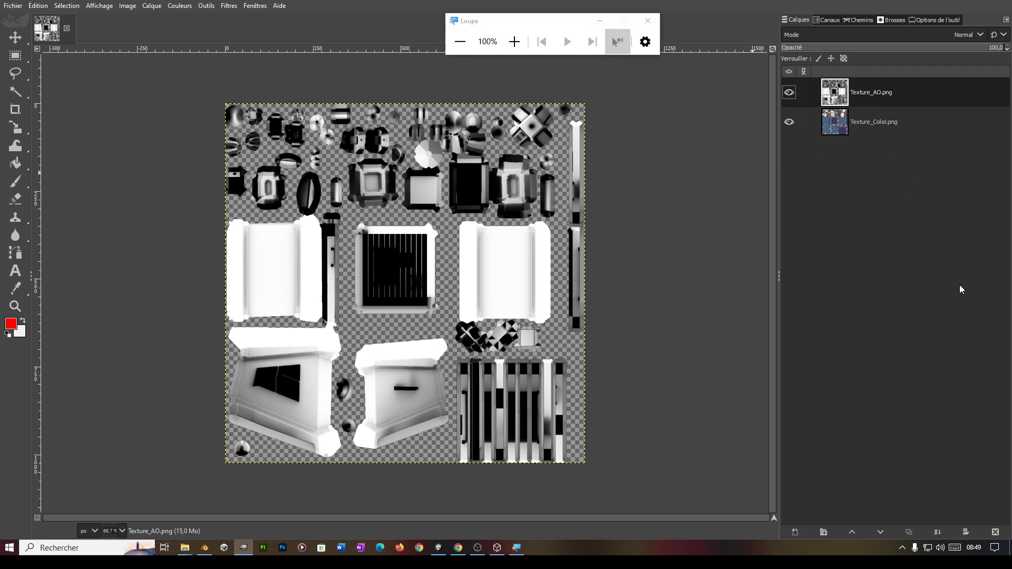
pyautogui.press('super+plus')
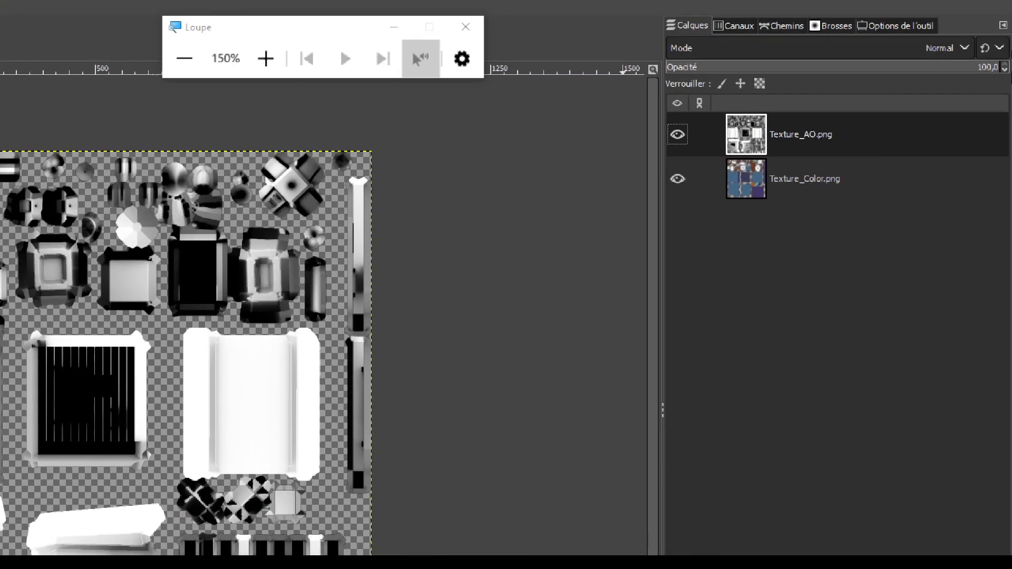
# Step: Set the Texture_AO.png layer's blend mode to Multiplier
pyautogui.click(963, 47)
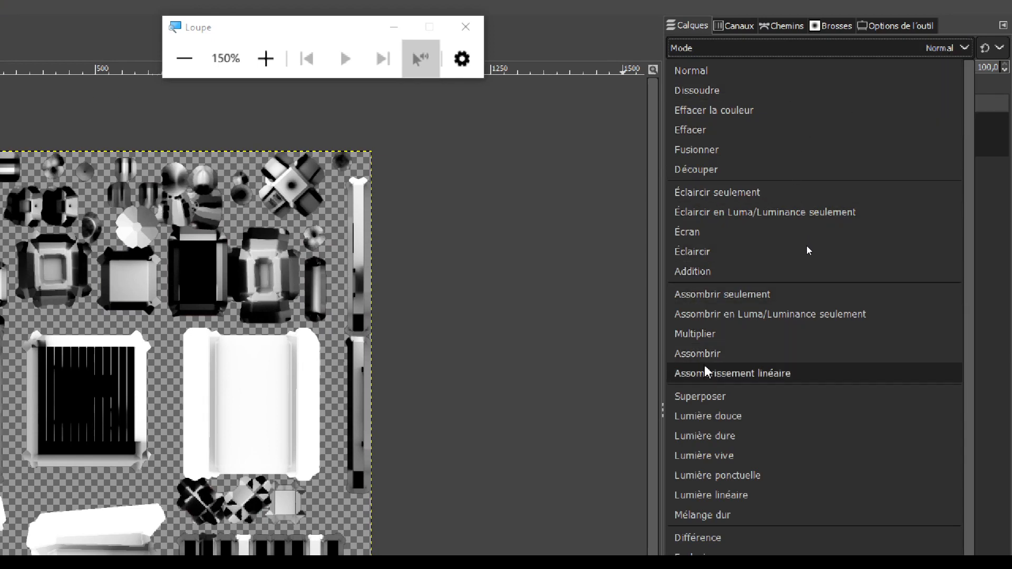
pyautogui.click(709, 335)
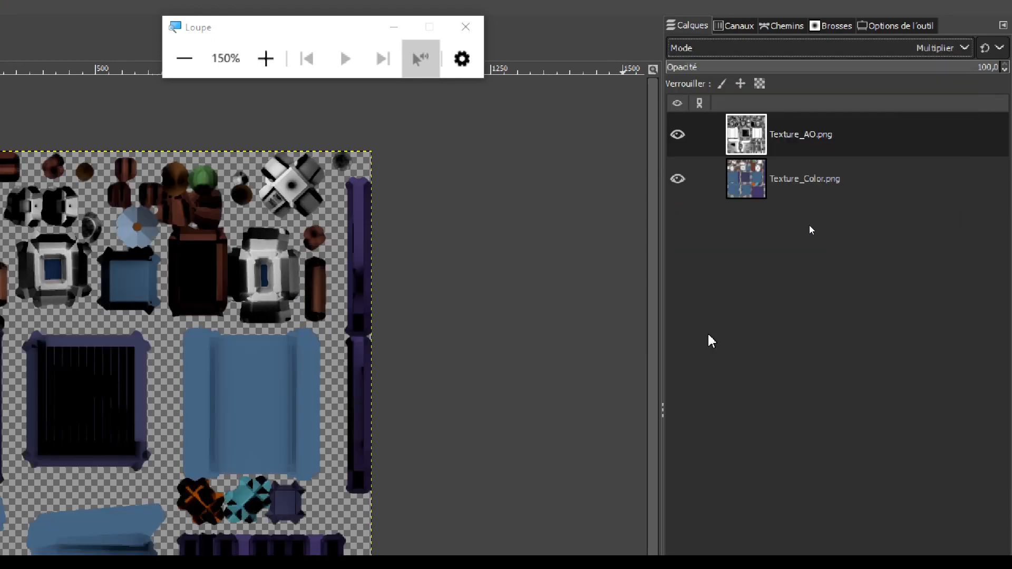
pyautogui.press('super+minus')
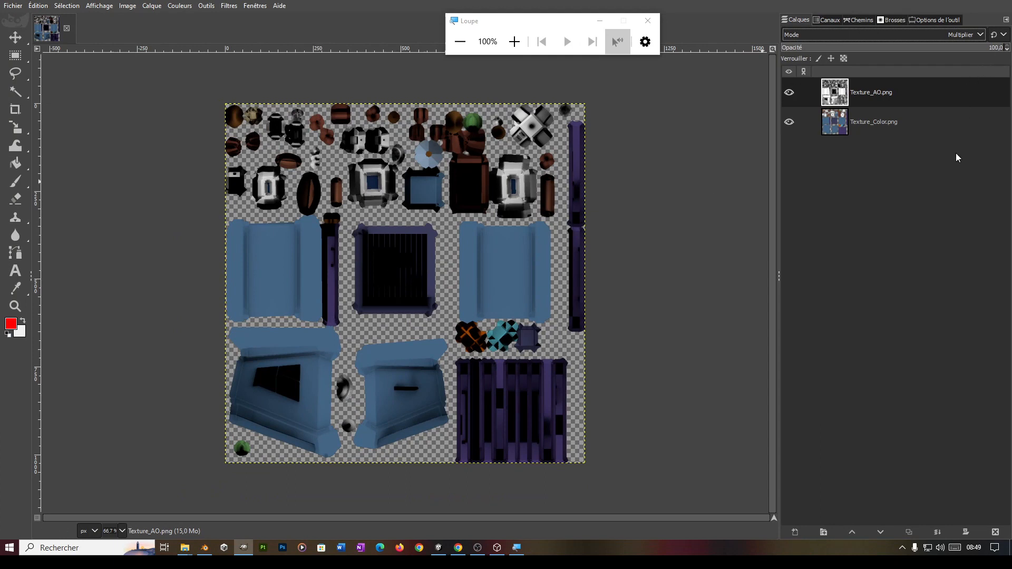
# Step: Lower the Texture_AO.png layer's opacity to about 60.5 and minimize the Loupe window
pyautogui.press('super+plus')
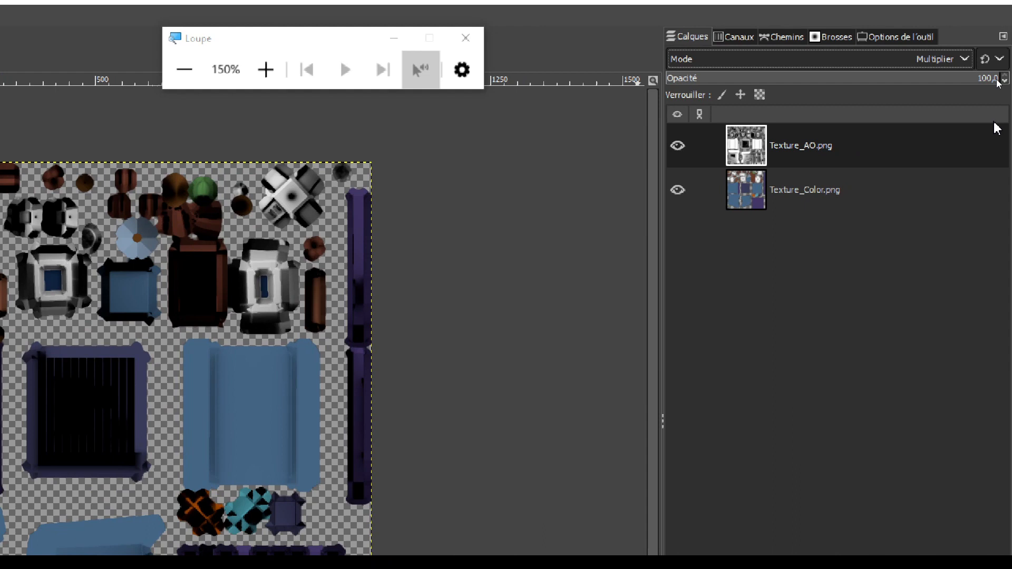
pyautogui.moveTo(979, 81); pyautogui.dragTo(862, 86)
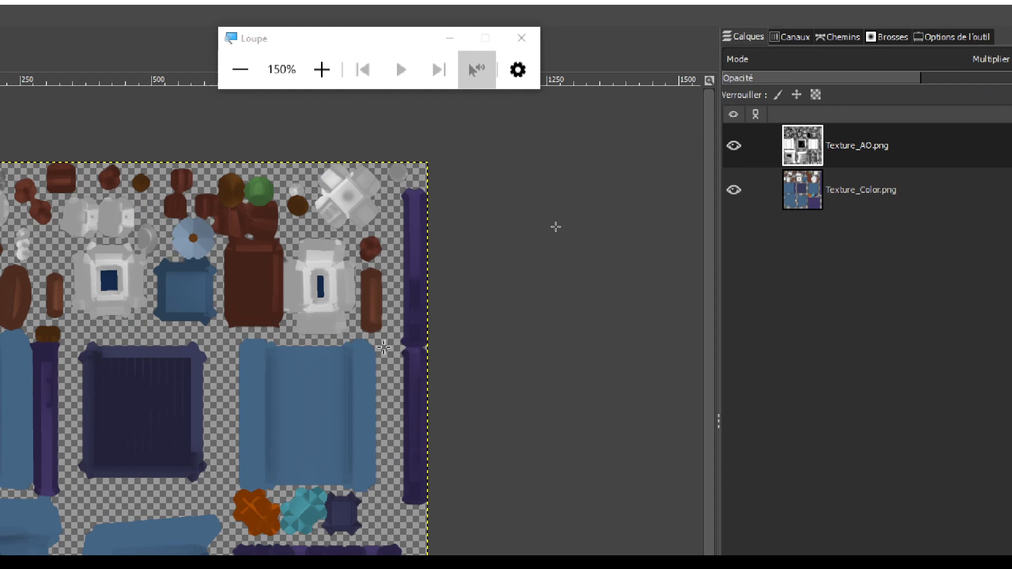
pyautogui.press('super+minus')
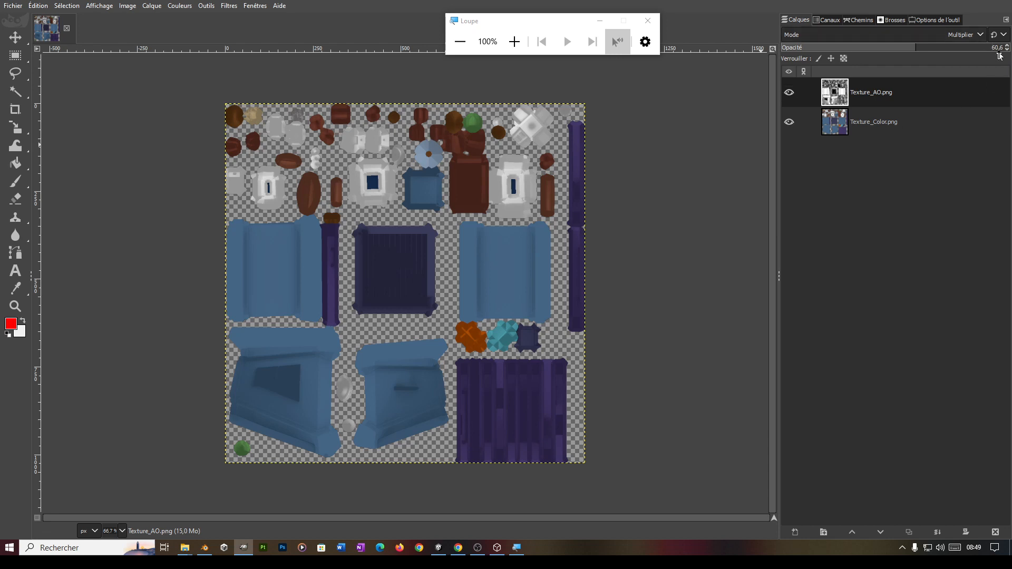
pyautogui.moveTo(905, 51)
pyautogui.mouseDown()
pyautogui.moveTo(812, 51)
pyautogui.moveTo(916, 51)
pyautogui.mouseUp()
pyautogui.click(600, 21)
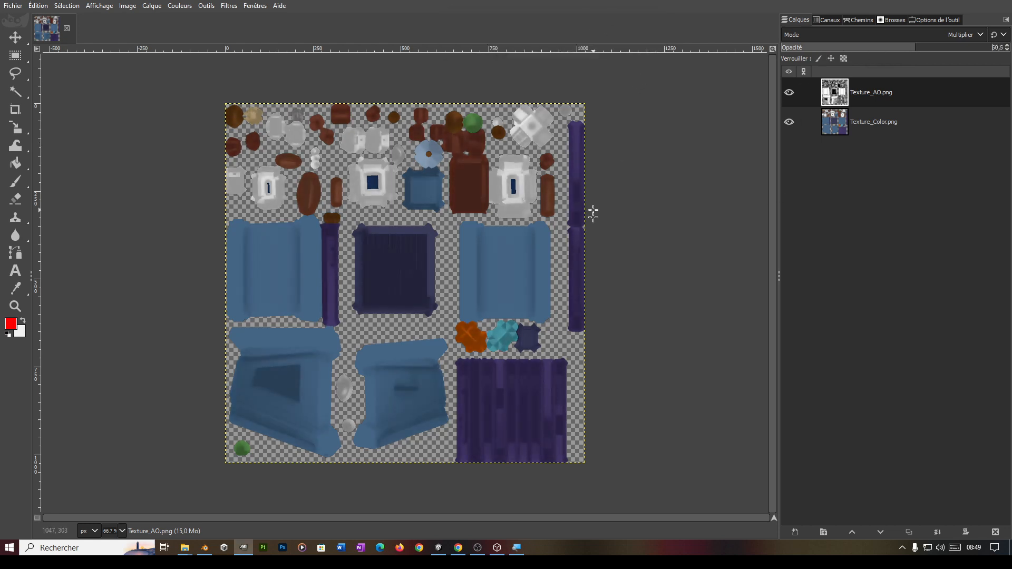
# Step: Export the merged image as Texture_ColorPlusAo.png into the Nouveau dossier folder on the desktop with the default PNG options
pyautogui.click(16, 56)
pyautogui.click(13, 6)
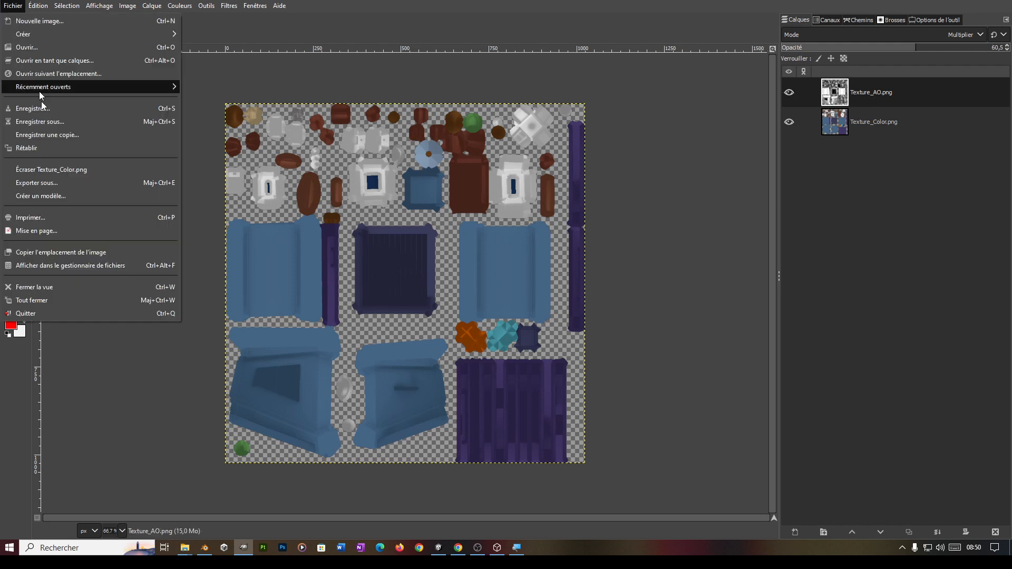
pyautogui.click(35, 183)
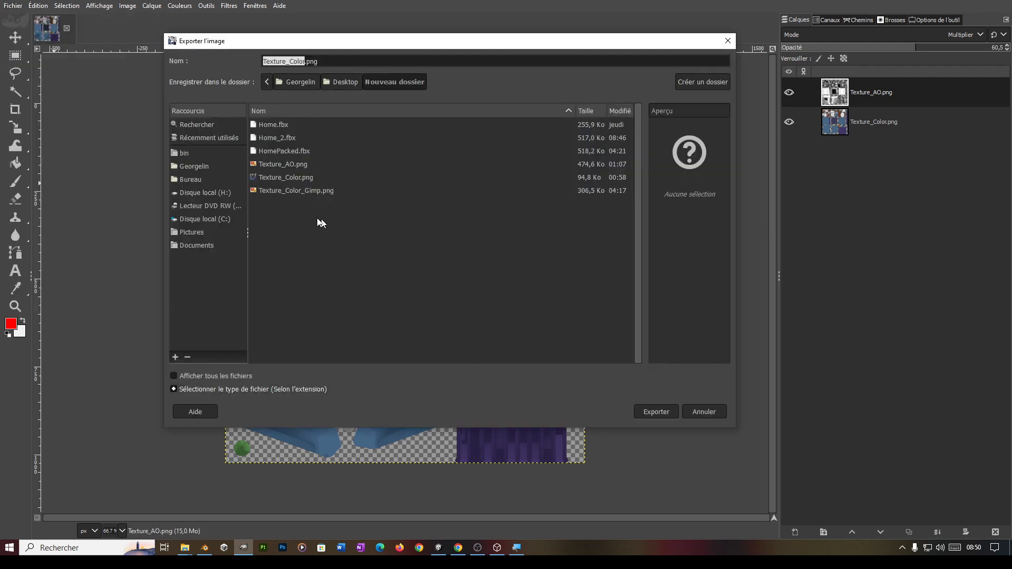
pyautogui.click(307, 62)
pyautogui.write('H')
pyautogui.write('lusAo')
pyautogui.click(192, 179)
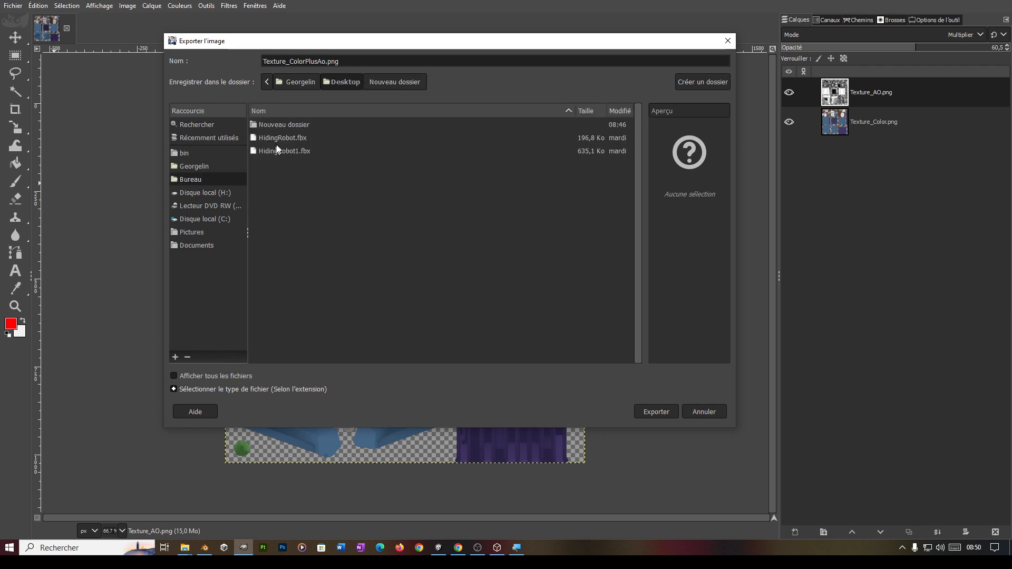
pyautogui.doubleClick(288, 124)
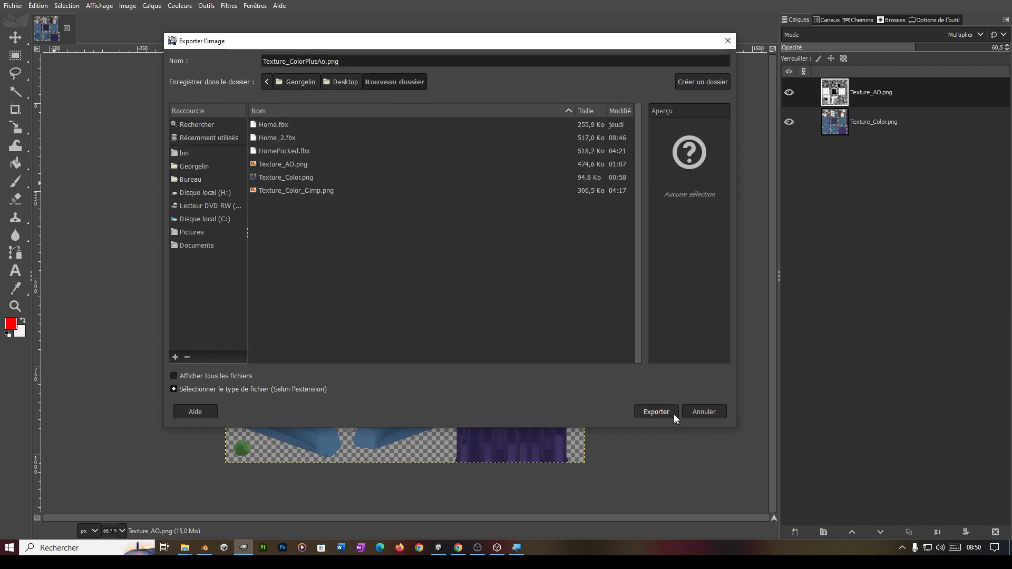
pyautogui.click(656, 413)
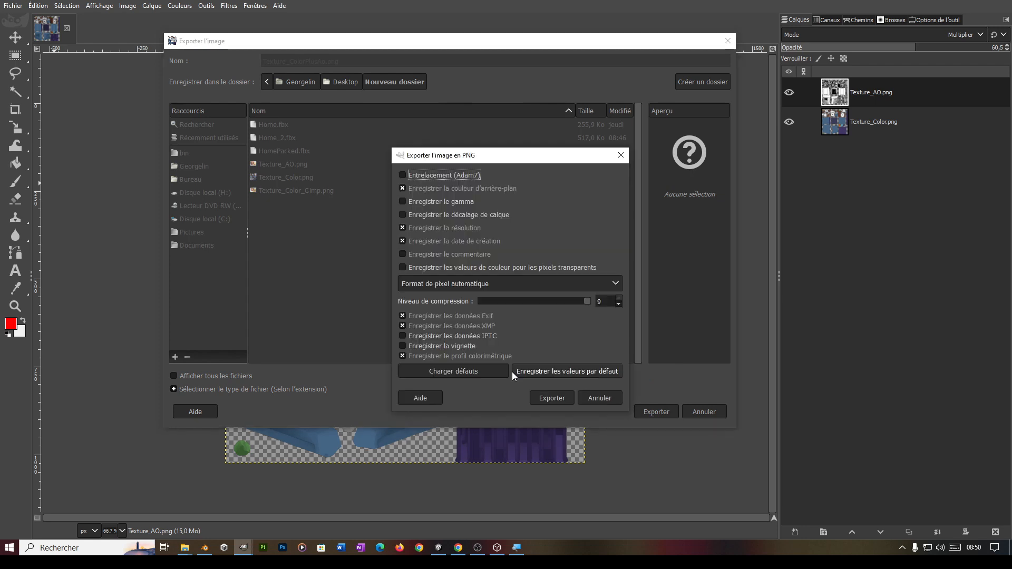
pyautogui.click(552, 398)
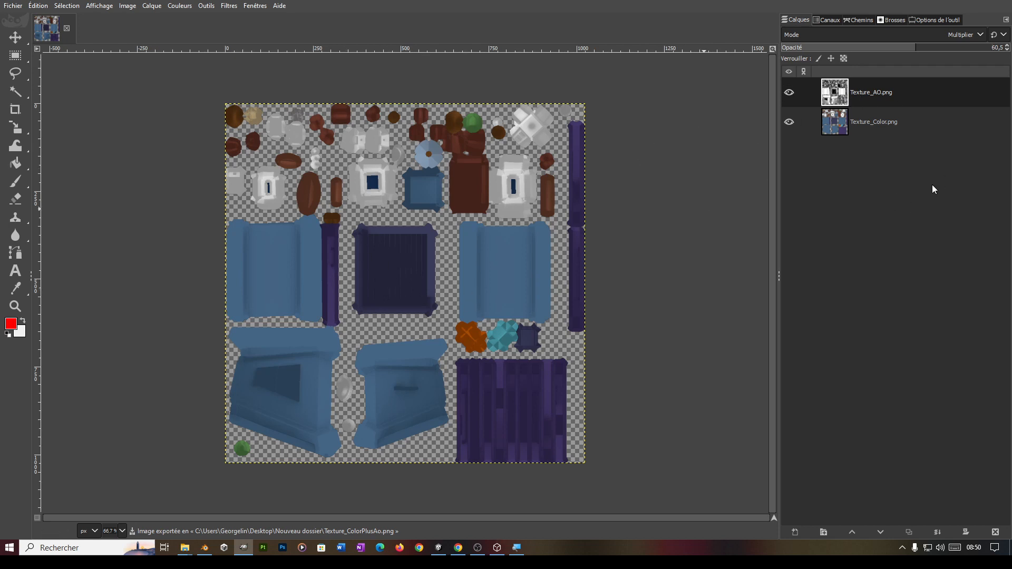
# Step: View the exported Texture_ColorPlusAo.png from the Nouveau dossier folder, close the viewer and minimize the folder window
pyautogui.moveTo(181, 557)
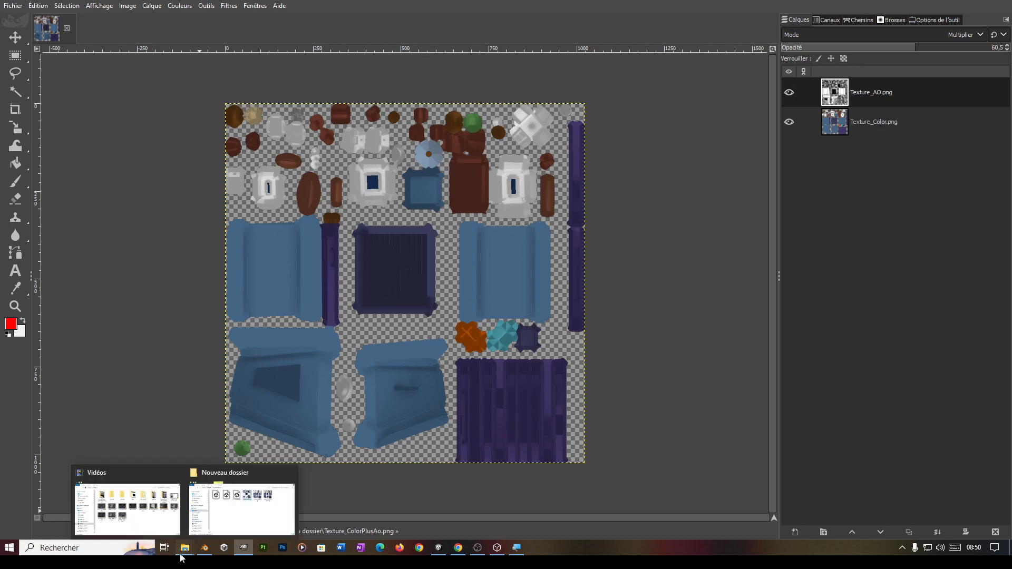
pyautogui.click(251, 504)
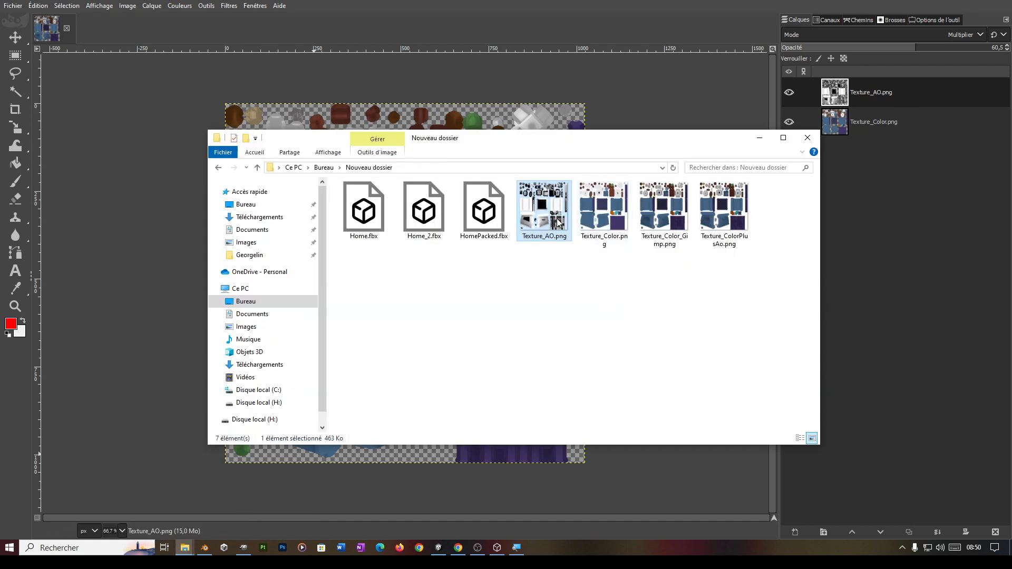
pyautogui.click(726, 228)
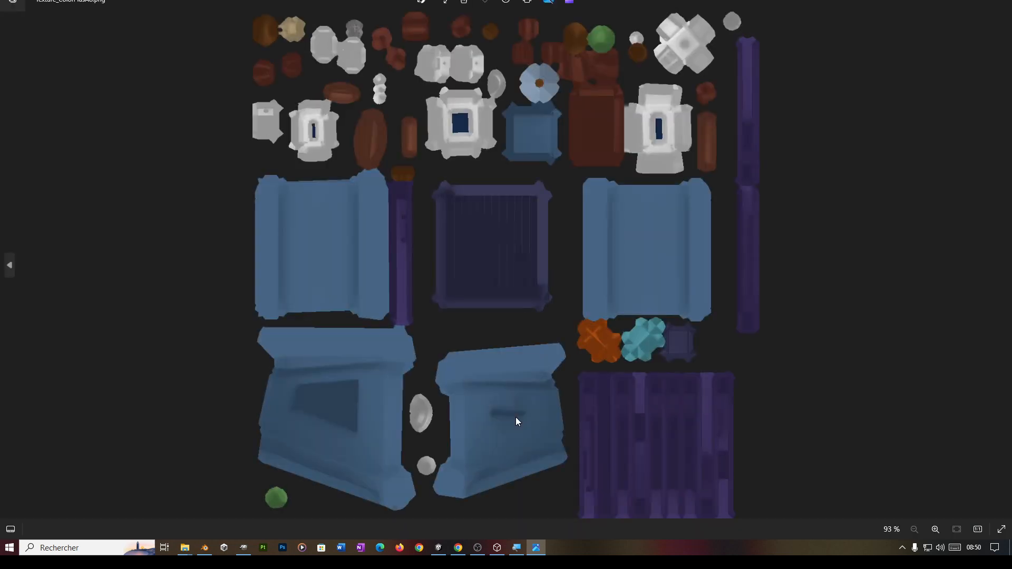
pyautogui.click(1000, 2)
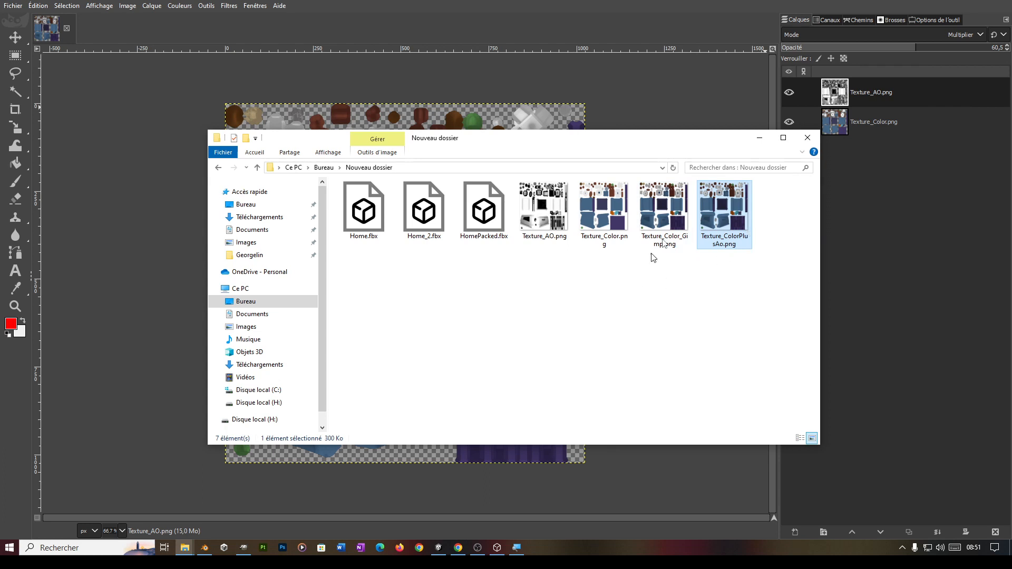
pyautogui.click(759, 138)
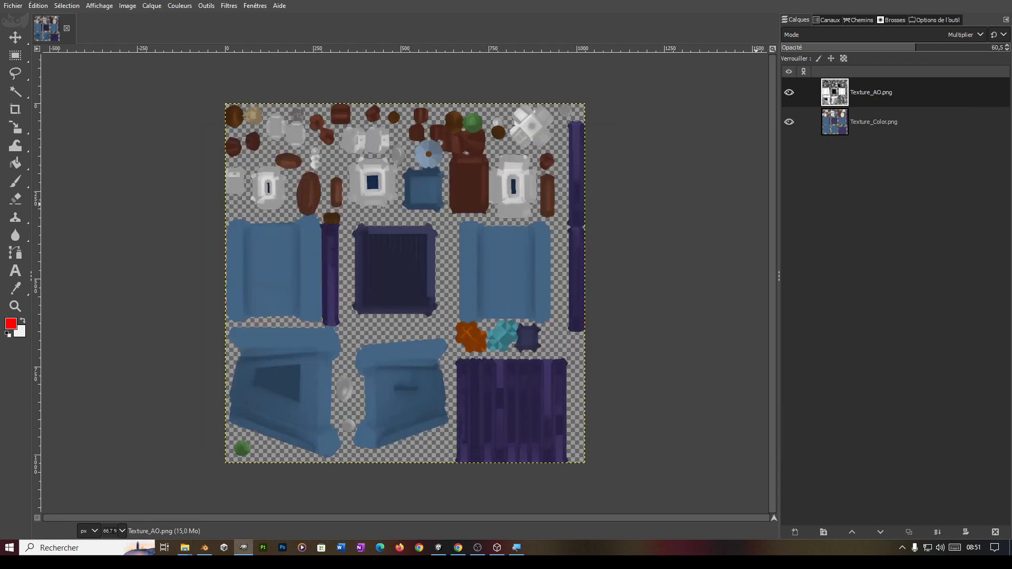
# Step: Switch to Blender and replace the Texture_Color.png image in the Mur_Plancher_Fenêtre material with Texture_Color_Gimp.png from the desktop's Nouveau dossier folder
pyautogui.click(934, 1)
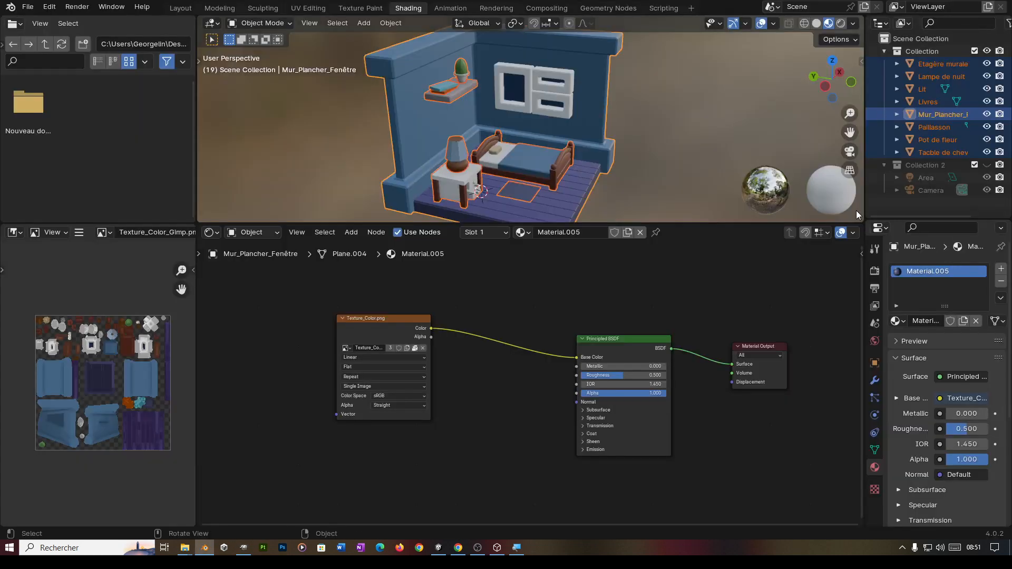
pyautogui.moveTo(700, 224); pyautogui.dragTo(553, 302)
pyautogui.scroll(1, 480, 387)
pyautogui.scroll(-1, 479, 388)
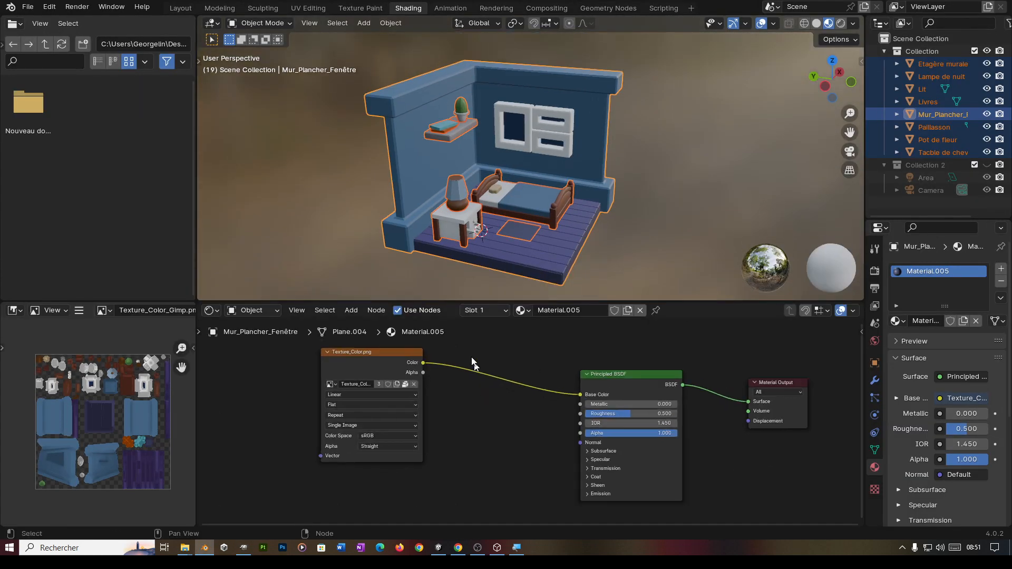
pyautogui.scroll(1, 392, 385)
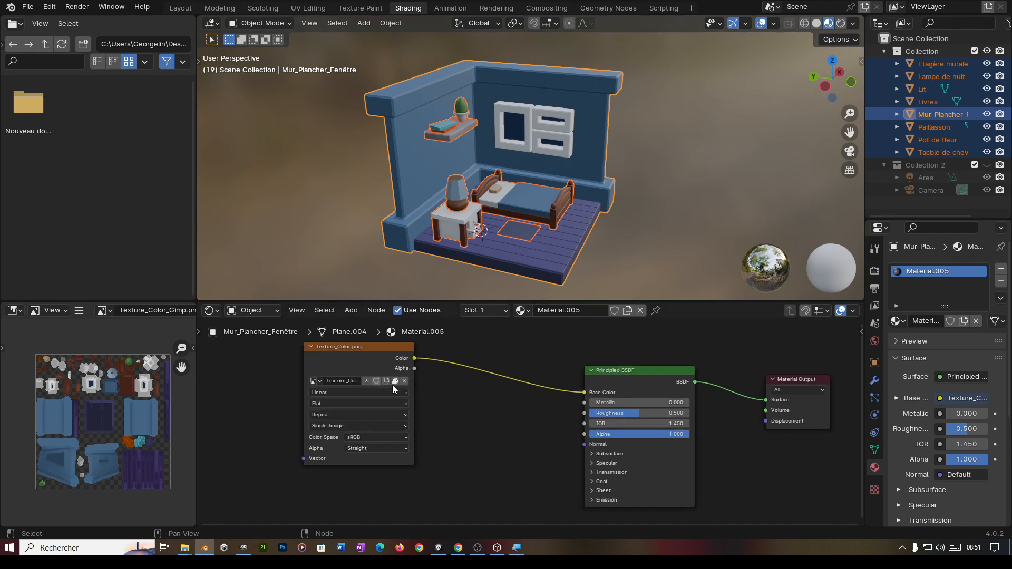
pyautogui.click(393, 378)
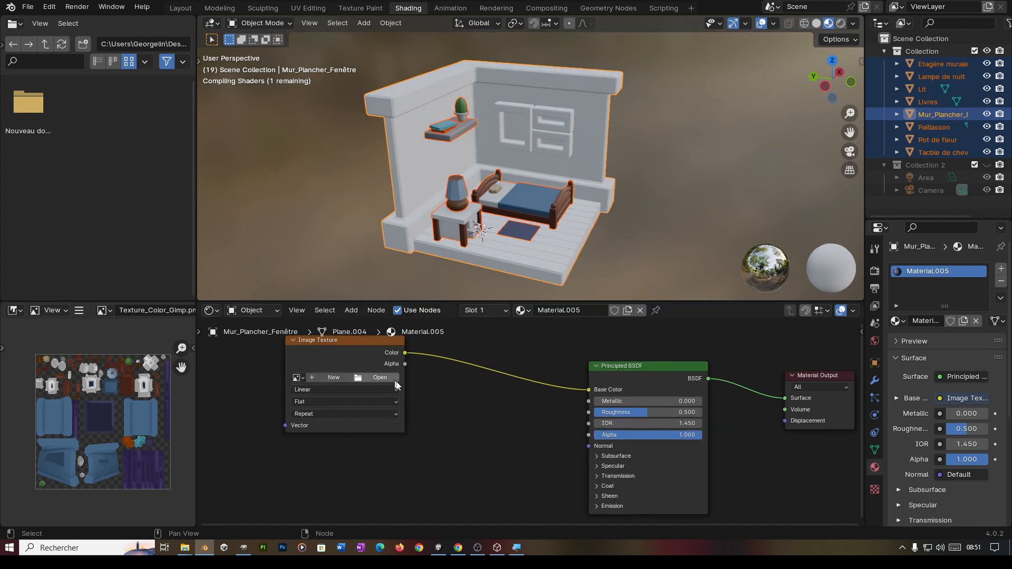
pyautogui.click(387, 379)
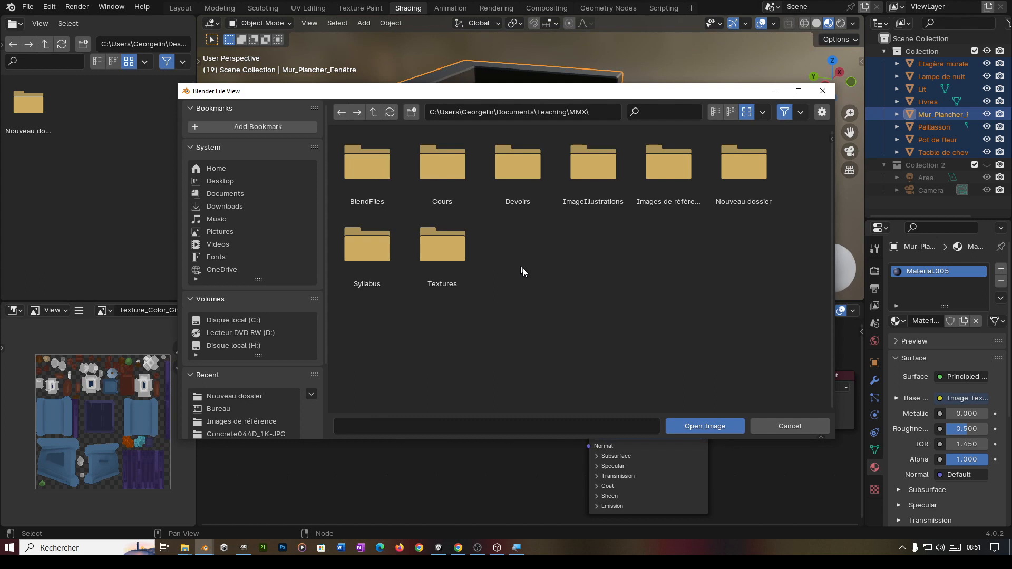
pyautogui.click(222, 181)
pyautogui.doubleClick(361, 177)
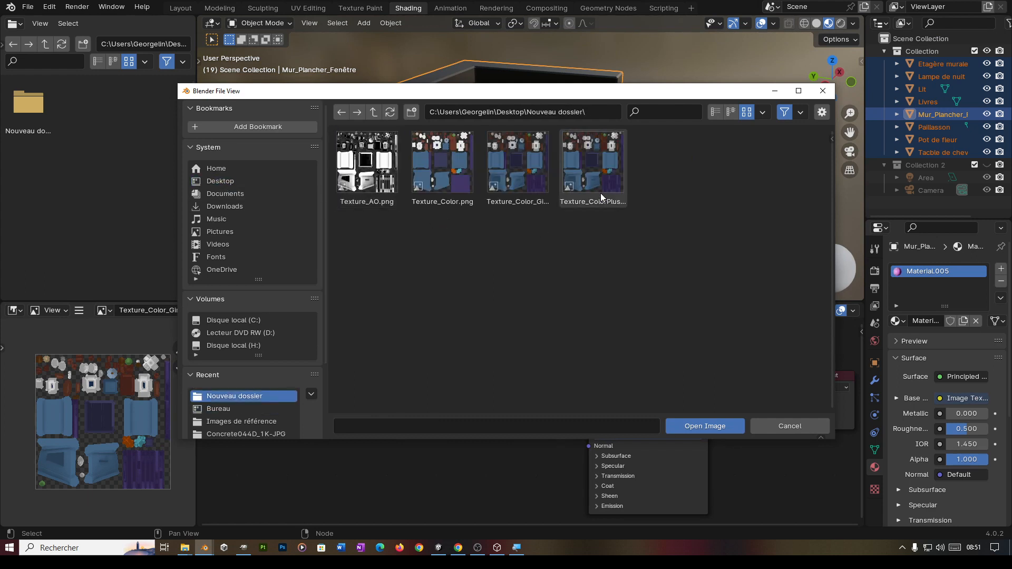
pyautogui.click(525, 183)
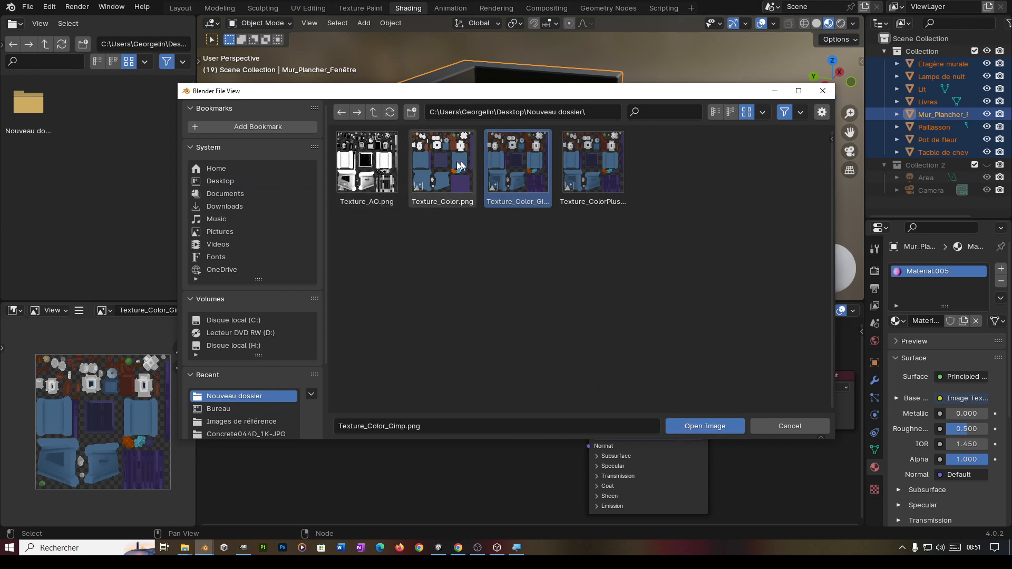
pyautogui.click(693, 426)
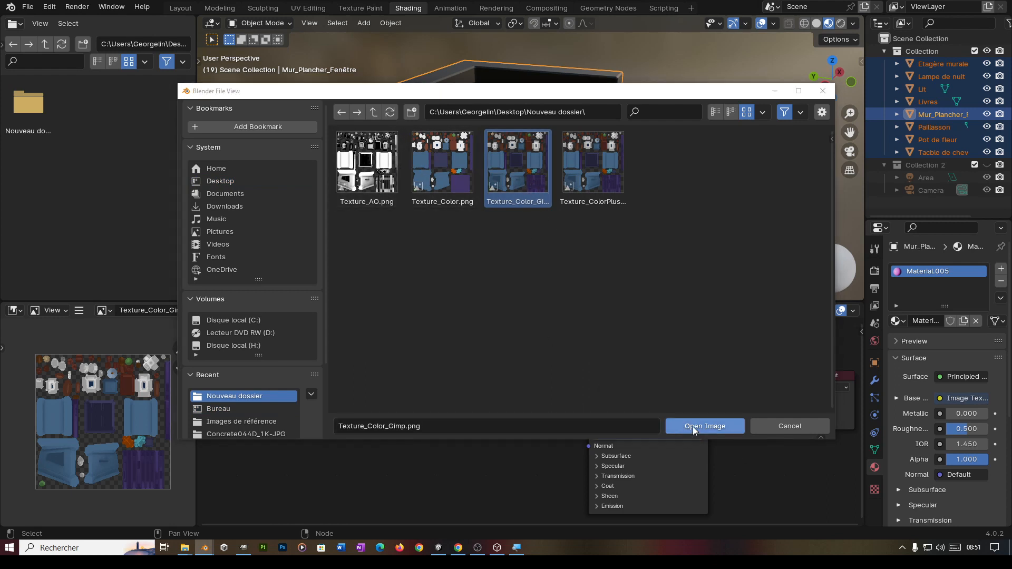
# Step: Examine the material nodes of the Etagère murale and Lampe de nuit objects in an enlarged node editor
pyautogui.click(930, 65)
pyautogui.moveTo(488, 452); pyautogui.dragTo(539, 408, button='middle')
pyautogui.moveTo(687, 300); pyautogui.dragTo(691, 242)
pyautogui.click(919, 77)
# Step: Delete the Texture_AO.png and Multiply nodes from the Lit material and connect the Texture_Color.png colour output to Base Color
pyautogui.click(928, 90)
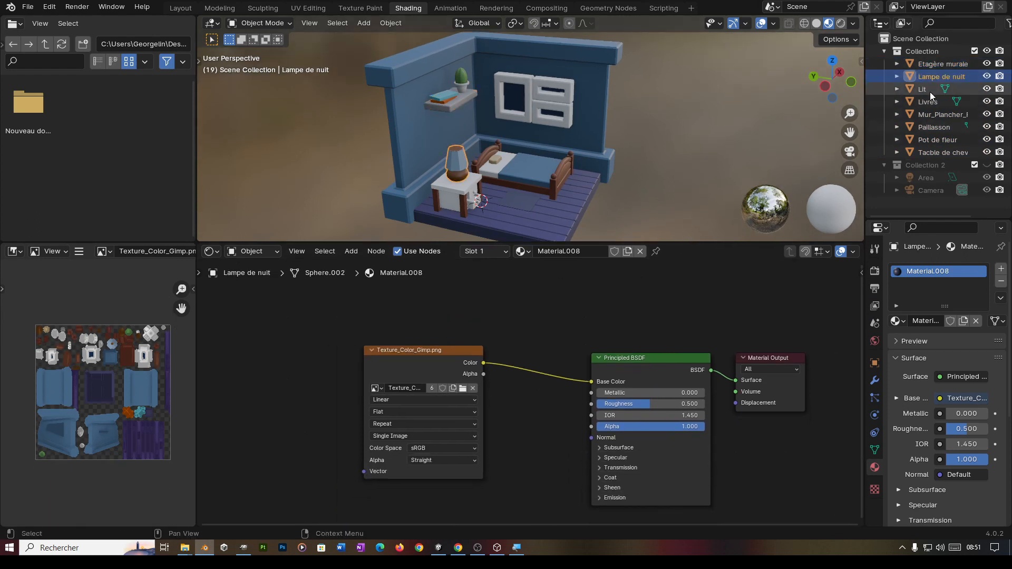
pyautogui.scroll(-1, 379, 428)
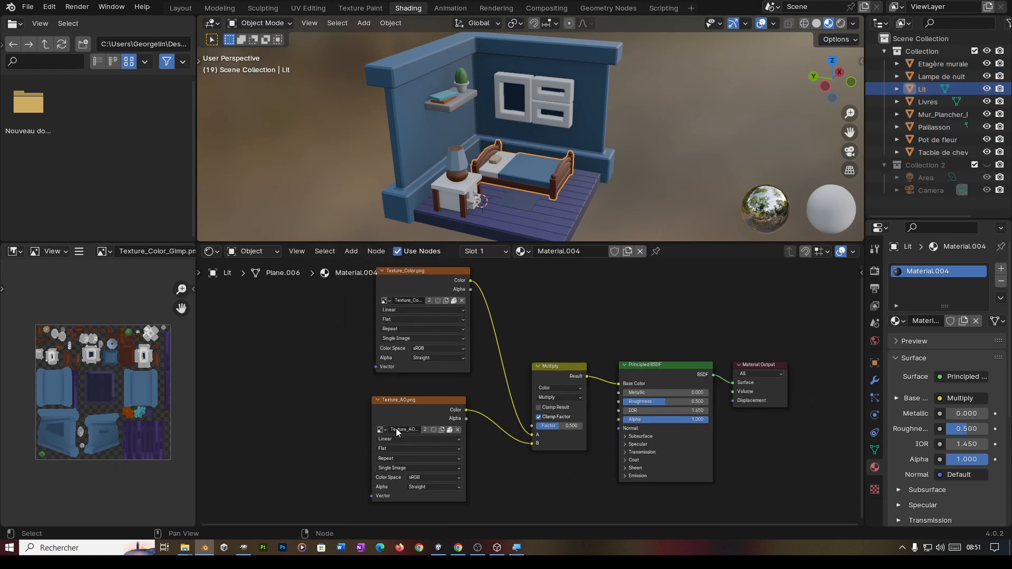
pyautogui.click(561, 369)
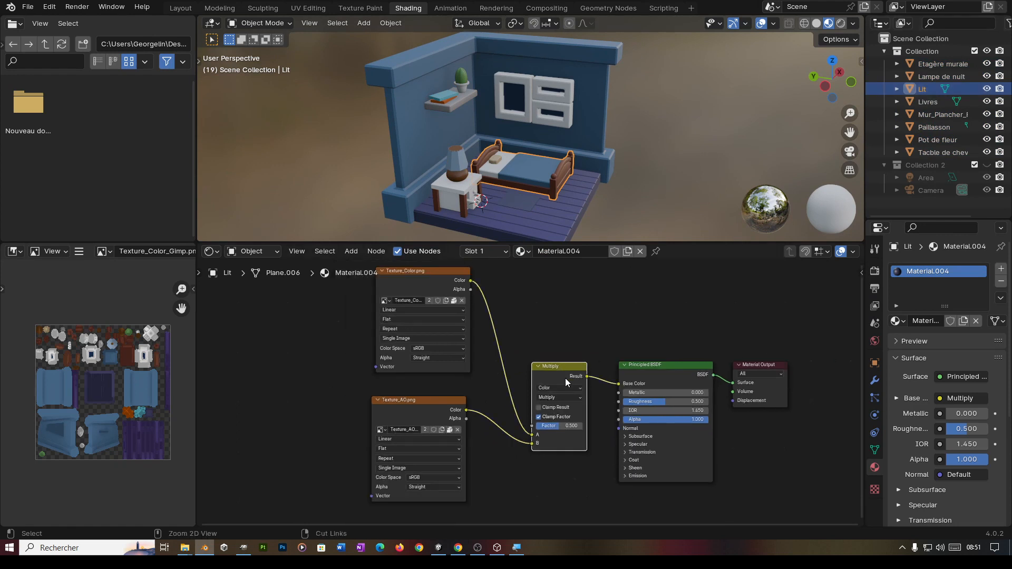
pyautogui.hotkey('ctrl', 'space')
pyautogui.click(301, 296)
pyautogui.press('Delete')
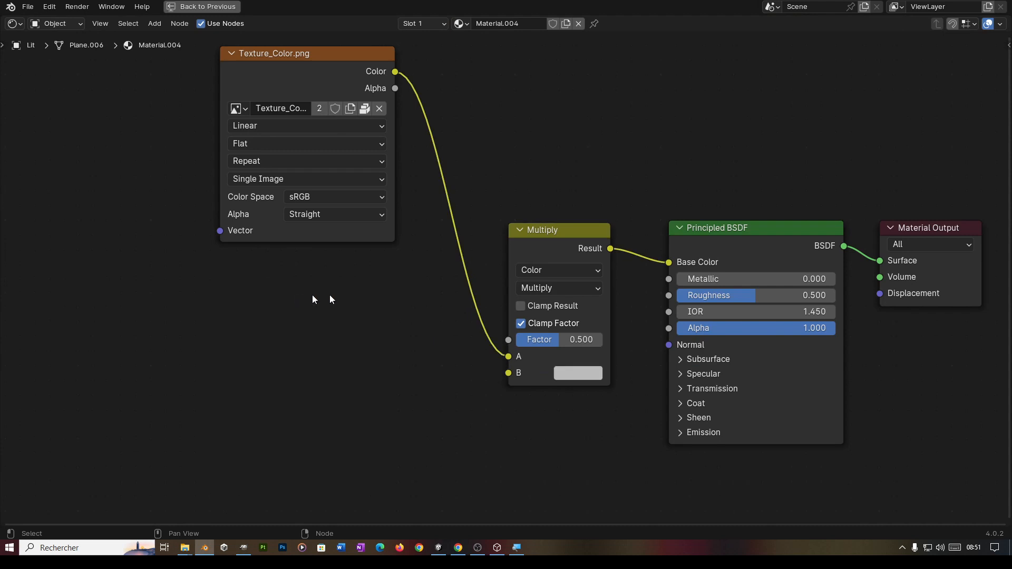
pyautogui.click(519, 233)
pyautogui.press('Delete')
pyautogui.moveTo(336, 60); pyautogui.dragTo(377, 210)
pyautogui.moveTo(435, 220); pyautogui.dragTo(672, 263)
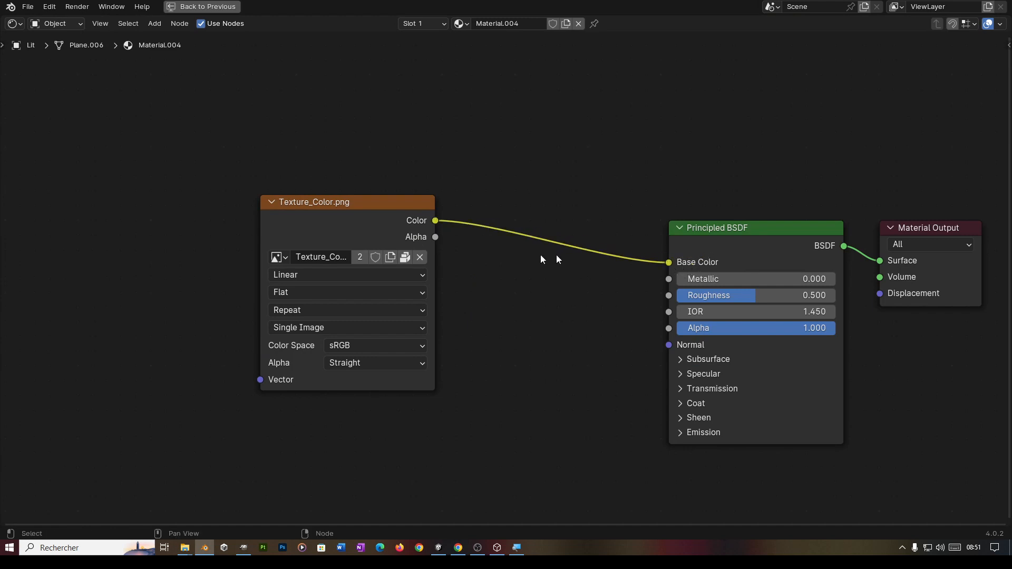
# Step: Load Texture_Color_Gimp.png from Nouveau dossier into the Lit material's image texture node and restore the normal editor layout
pyautogui.click(420, 258)
pyautogui.click(394, 259)
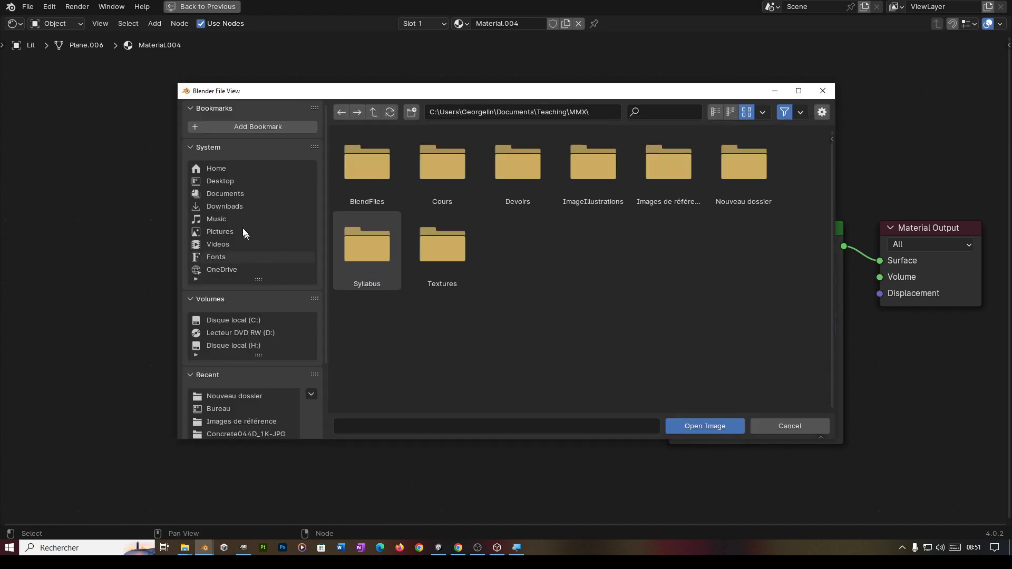
pyautogui.click(244, 182)
pyautogui.doubleClick(393, 195)
pyautogui.click(518, 184)
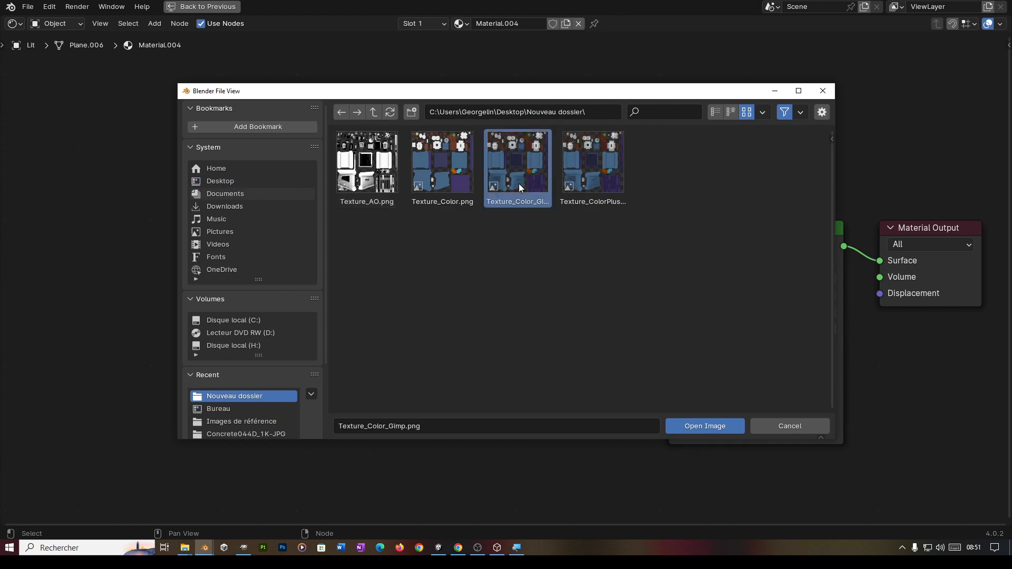
pyautogui.click(691, 424)
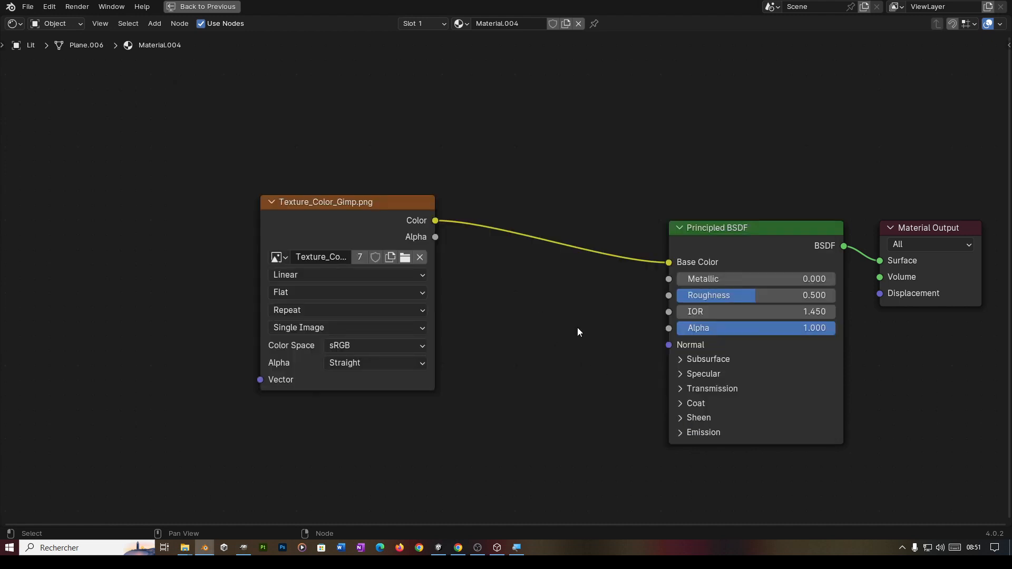
pyautogui.hotkey('ctrl', 'space')
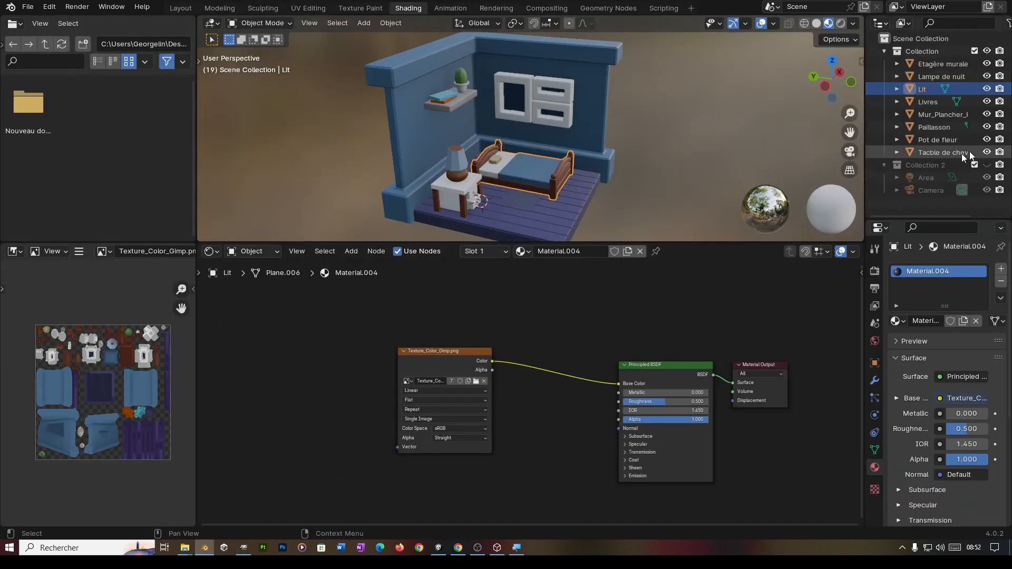
# Step: Delete the UV Map and Mapping nodes from the Livres object's material in the maximized node editor
pyautogui.click(913, 99)
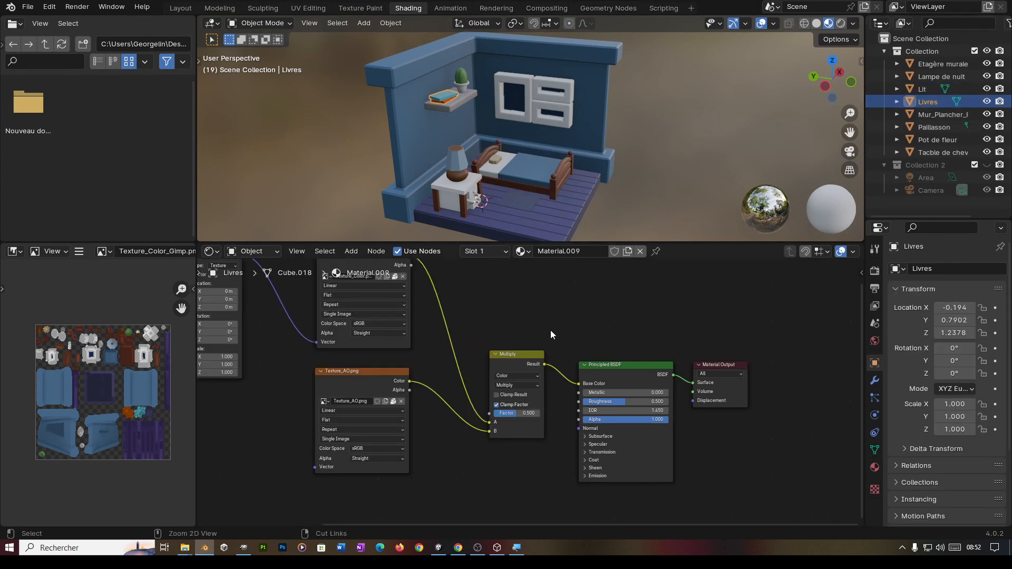
pyautogui.hotkey('ctrl', 'space')
pyautogui.scroll(-3, 523, 332)
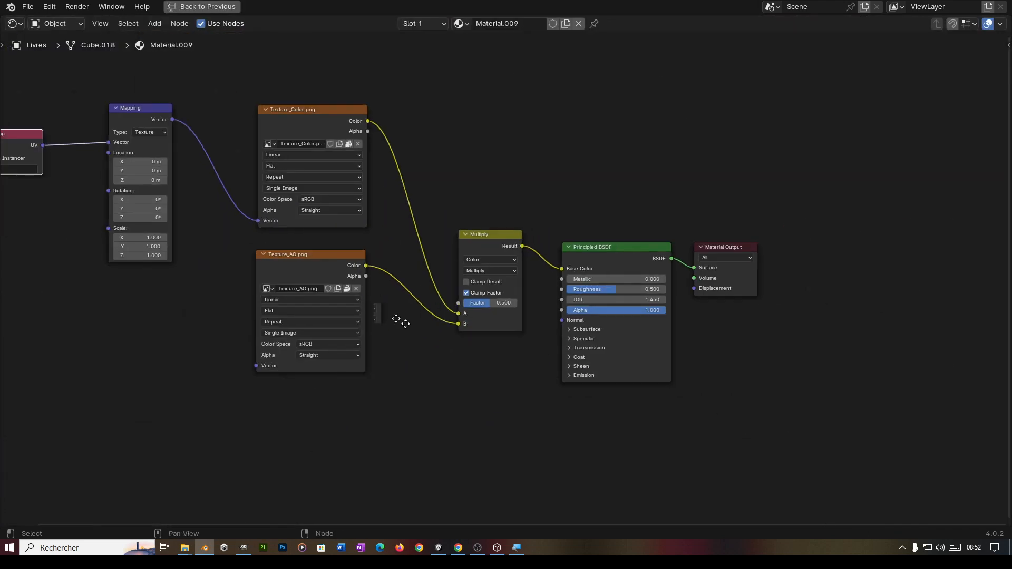
pyautogui.moveTo(365, 304); pyautogui.dragTo(501, 352, button='middle')
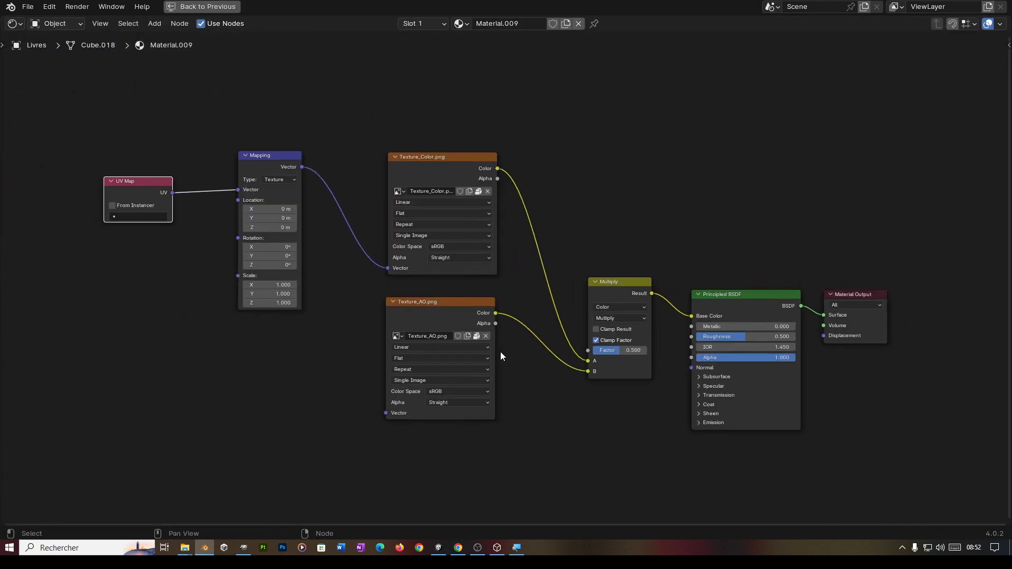
pyautogui.click(273, 157)
pyautogui.click(141, 181)
pyautogui.moveTo(142, 183); pyautogui.dragTo(321, 251, button='middle')
pyautogui.scroll(2, 321, 251)
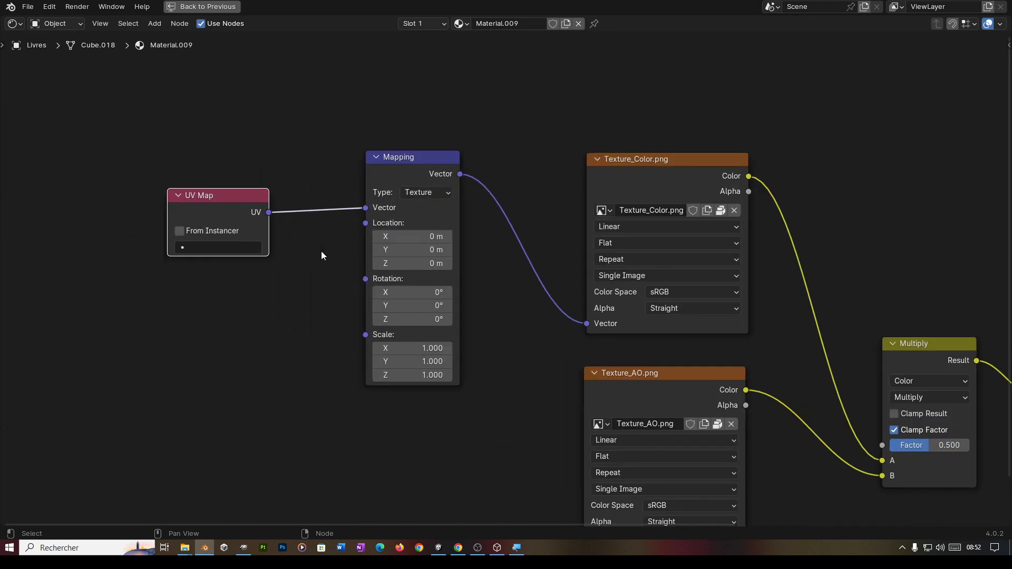
pyautogui.scroll(1, 322, 252)
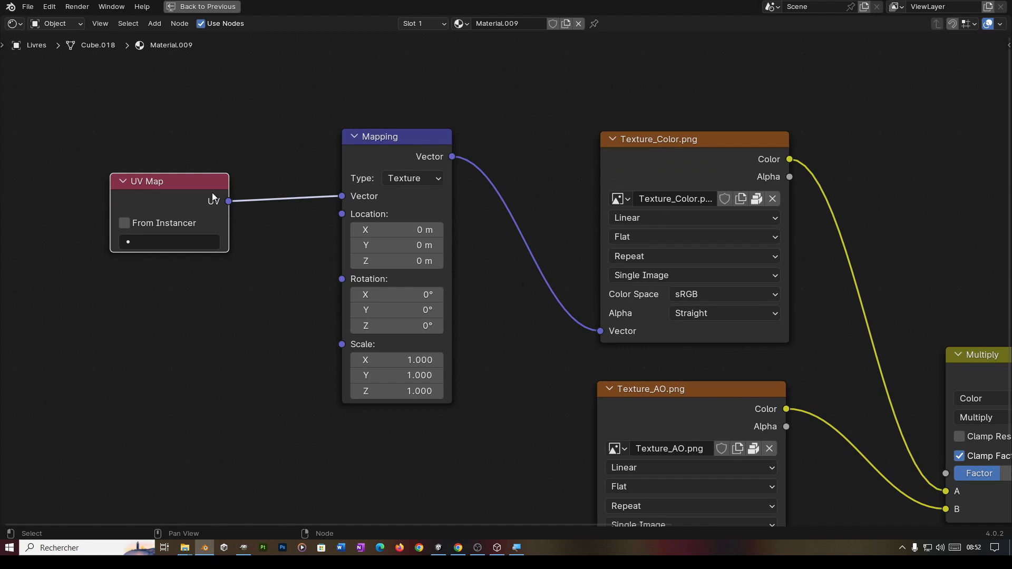
pyautogui.press('x')
pyautogui.click(366, 139)
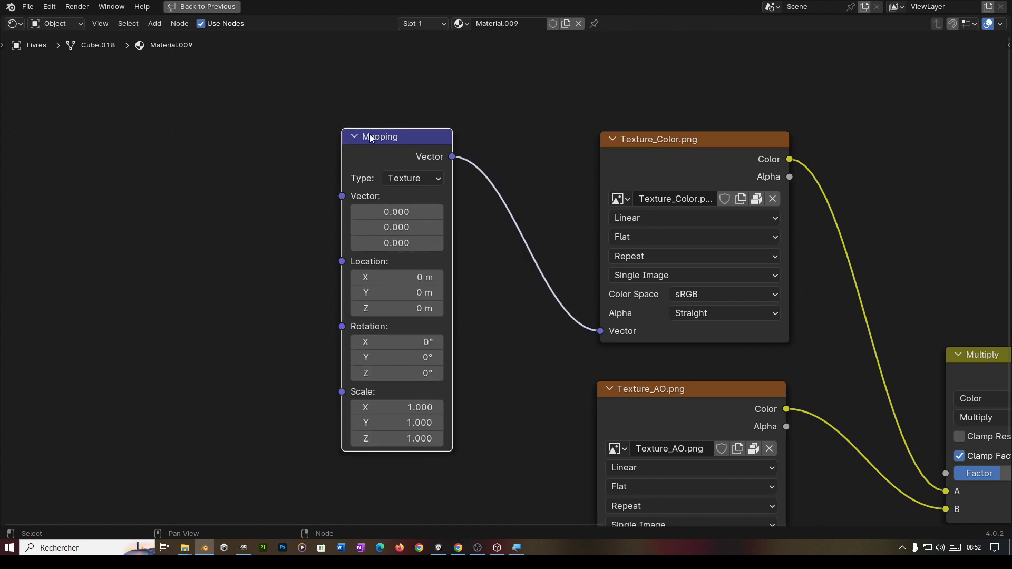
pyautogui.press('x')
# Step: Delete the Texture_AO.png image node from the Livres object's material
pyautogui.scroll(-3, 548, 191)
pyautogui.moveTo(573, 240); pyautogui.dragTo(402, 176, button='middle')
pyautogui.click(461, 312)
pyautogui.press('x')
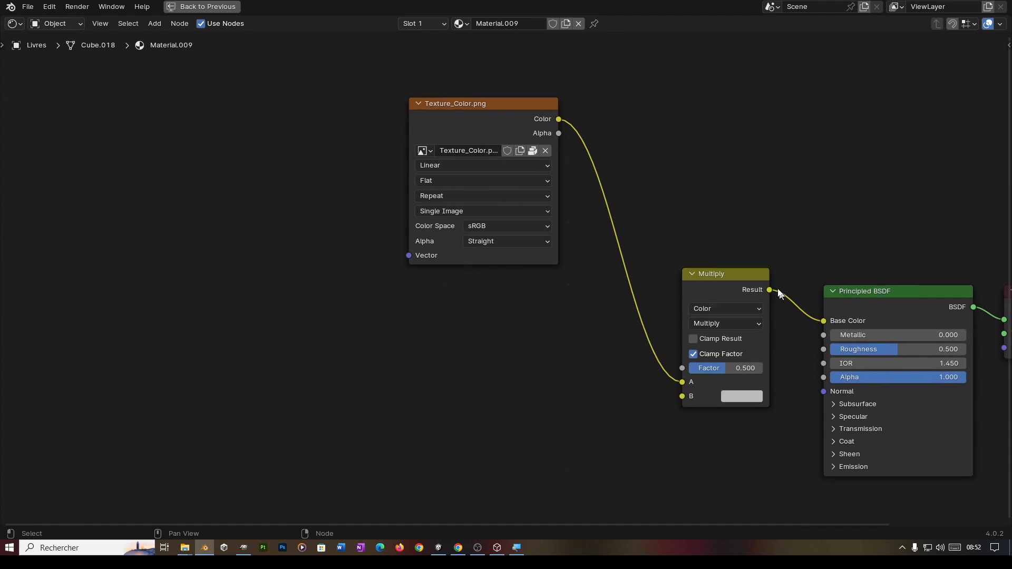
# Step: Delete the Multiply node from the Livres material, unlink its Texture_Color.png image and connect the image node's colour output to Base Color
pyautogui.click(746, 273)
pyautogui.press('x')
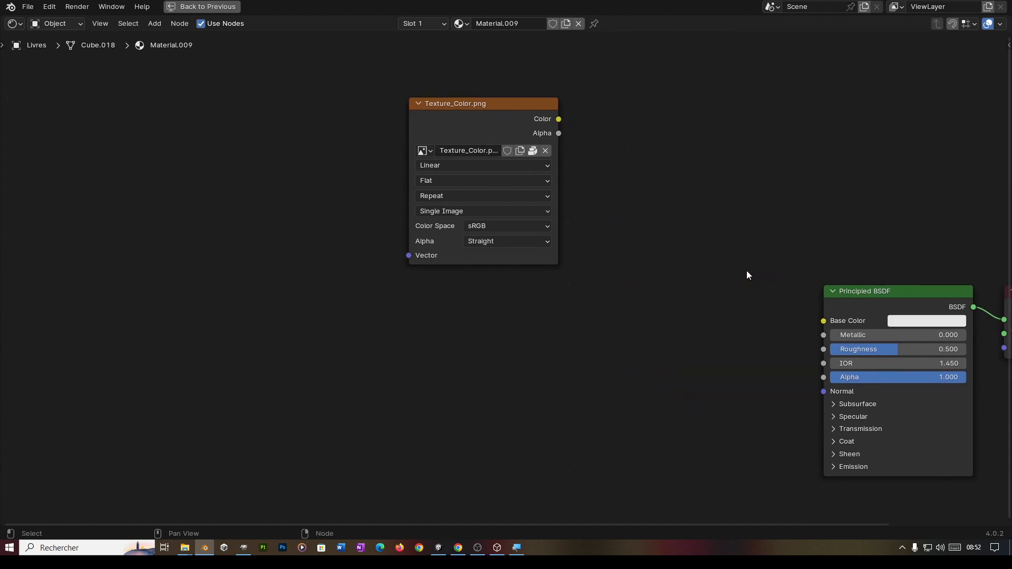
pyautogui.click(545, 151)
pyautogui.moveTo(558, 119); pyautogui.dragTo(825, 322)
# Step: Load Texture_Color_Gimp.png from the desktop's Nouveau dossier into the Livres material's image texture node and restore the normal editor layout
pyautogui.click(527, 151)
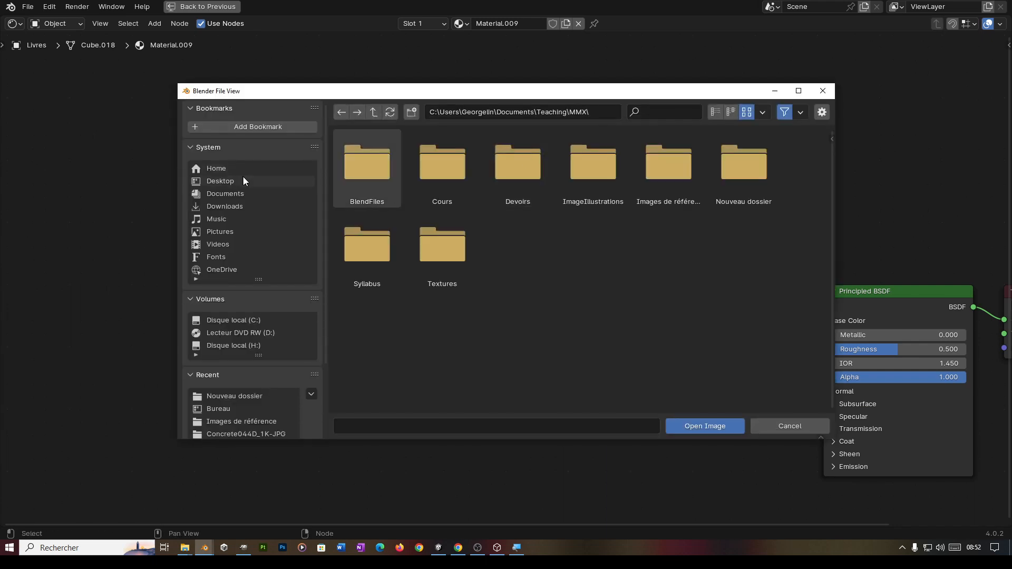
pyautogui.click(244, 180)
pyautogui.click(361, 165)
pyautogui.click(532, 178)
pyautogui.click(712, 425)
pyautogui.moveTo(515, 110); pyautogui.dragTo(513, 242)
pyautogui.moveTo(534, 315); pyautogui.dragTo(203, 310, button='middle')
pyautogui.scroll(-4, 361, 319)
pyautogui.moveTo(354, 328); pyautogui.dragTo(399, 317, button='middle')
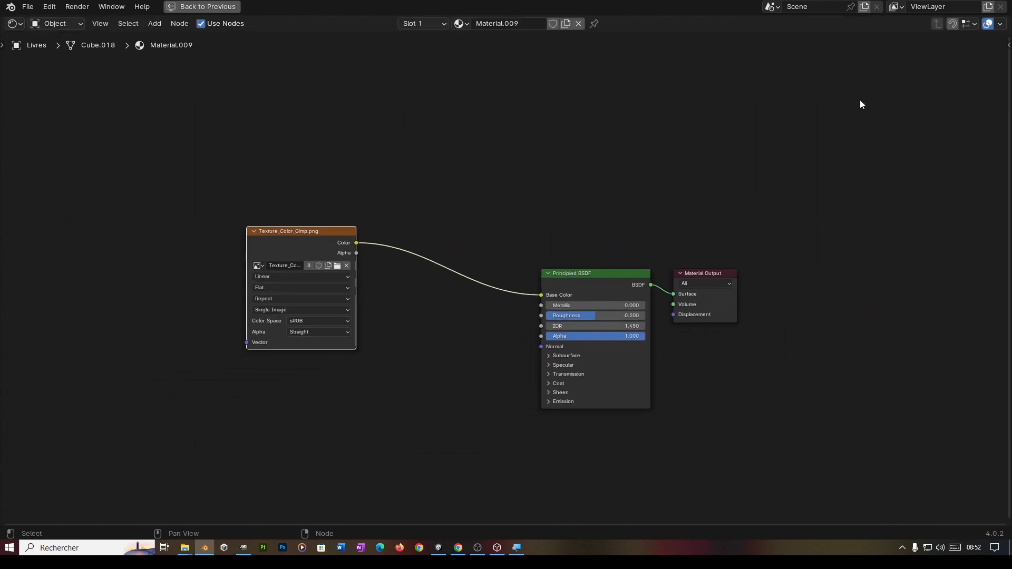
pyautogui.hotkey('ctrl', 'space')
# Step: Unlink the image in the Mur_Plancher_Fenêtre material's texture node and load Texture_Color_Gimp.png from the desktop's Nouveau dossier
pyautogui.click(943, 115)
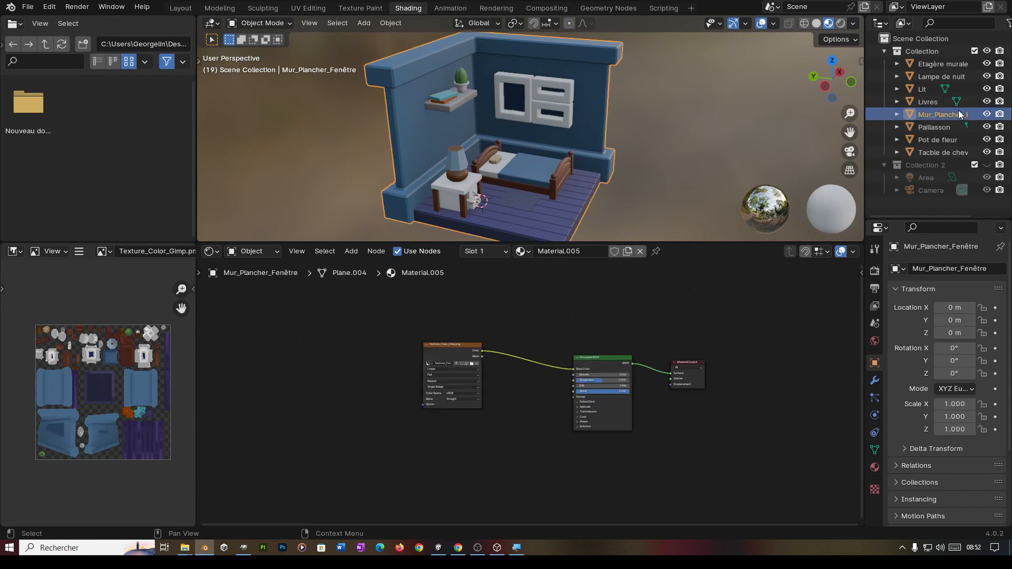
pyautogui.scroll(3, 544, 385)
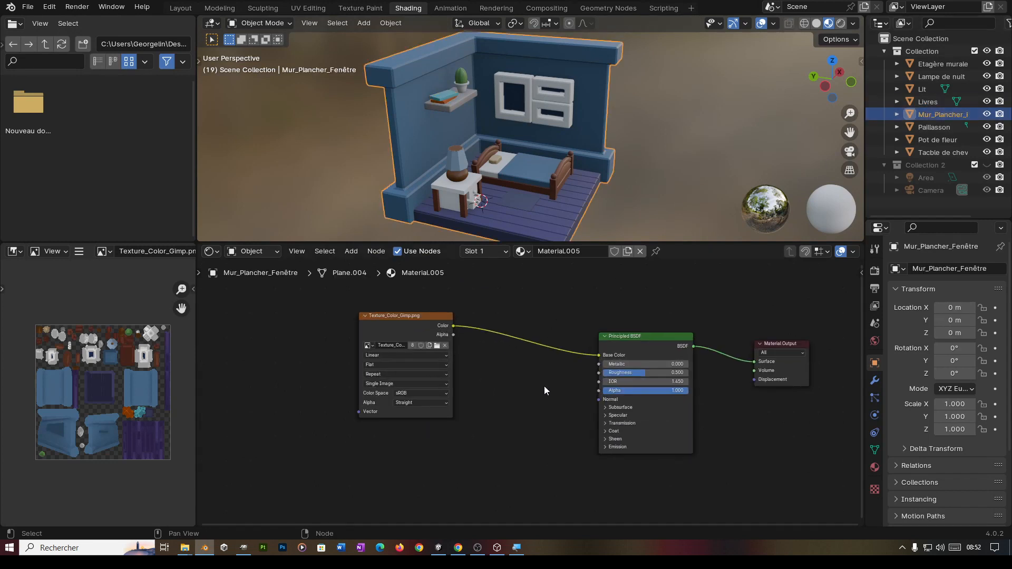
pyautogui.scroll(1, 544, 386)
pyautogui.click(430, 338)
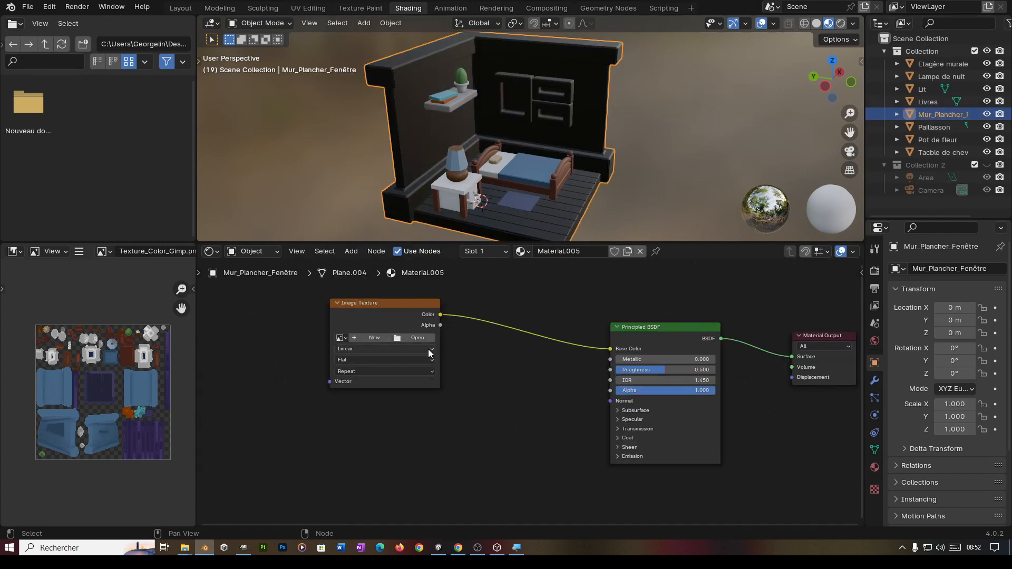
pyautogui.click(417, 337)
pyautogui.click(257, 181)
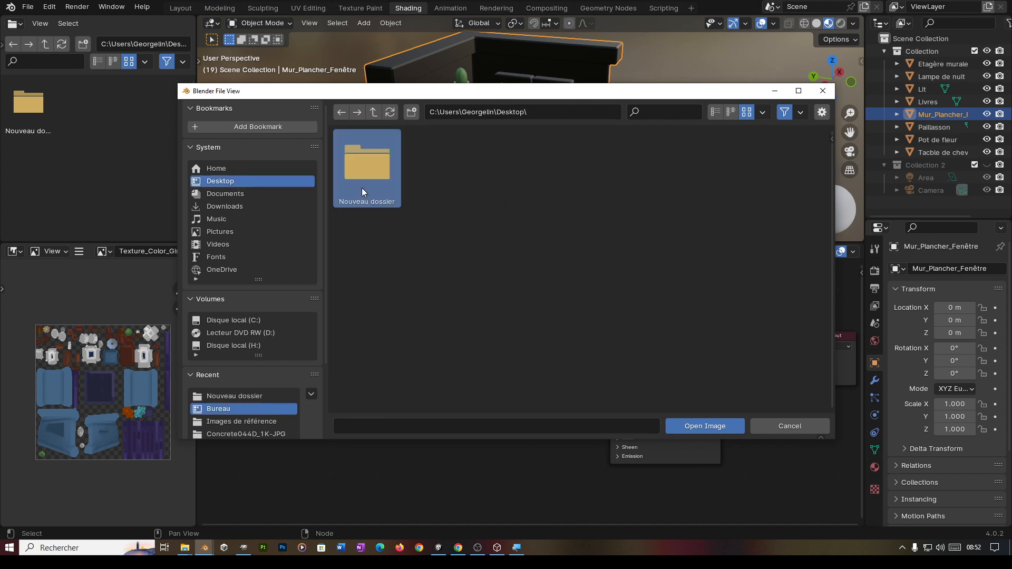
pyautogui.doubleClick(363, 174)
pyautogui.click(527, 169)
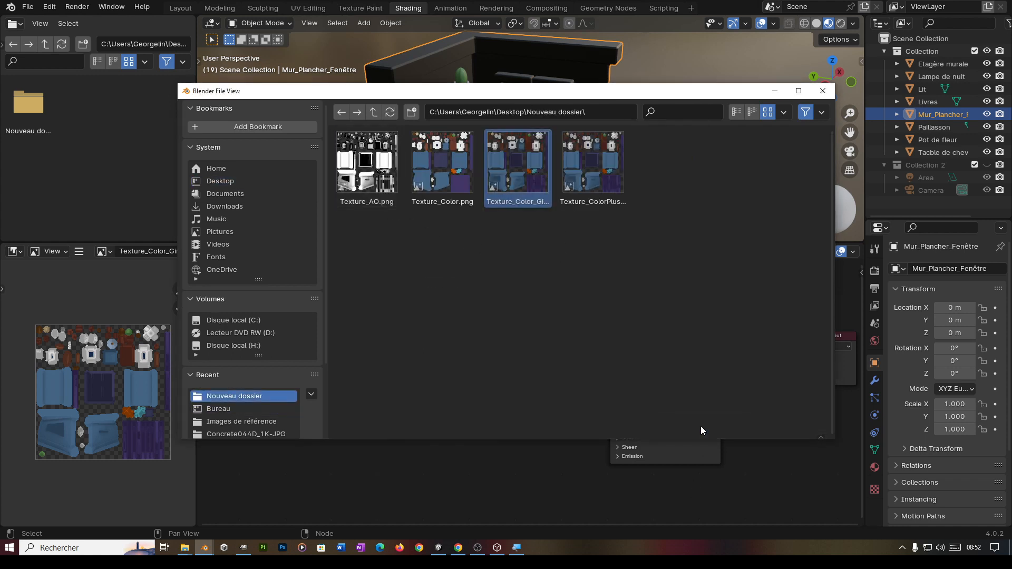
pyautogui.click(701, 426)
# Step: Check the node setups of the Paillasson, Pot de fleur and Tacble de chevet materials
pyautogui.click(944, 132)
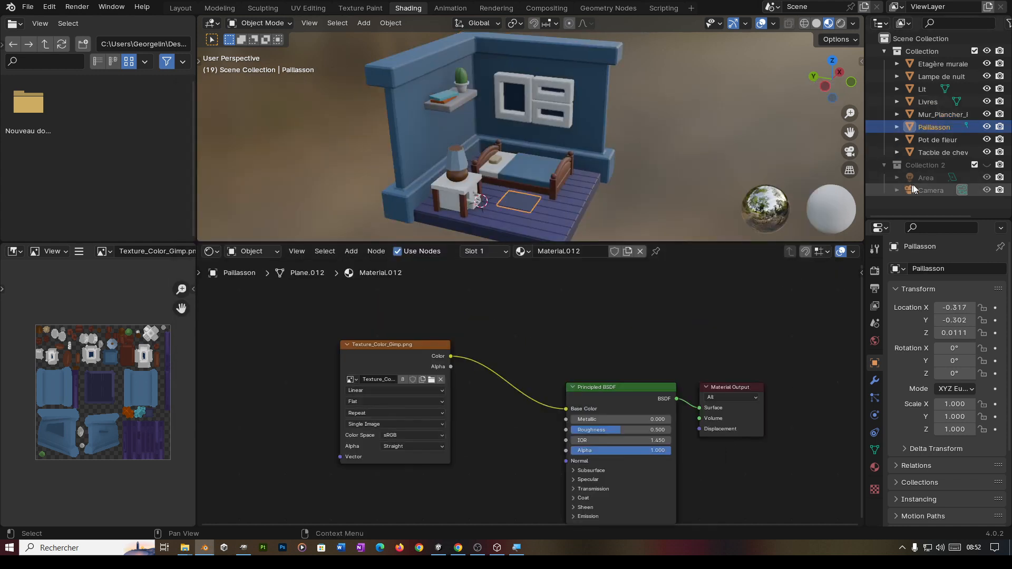
pyautogui.click(932, 141)
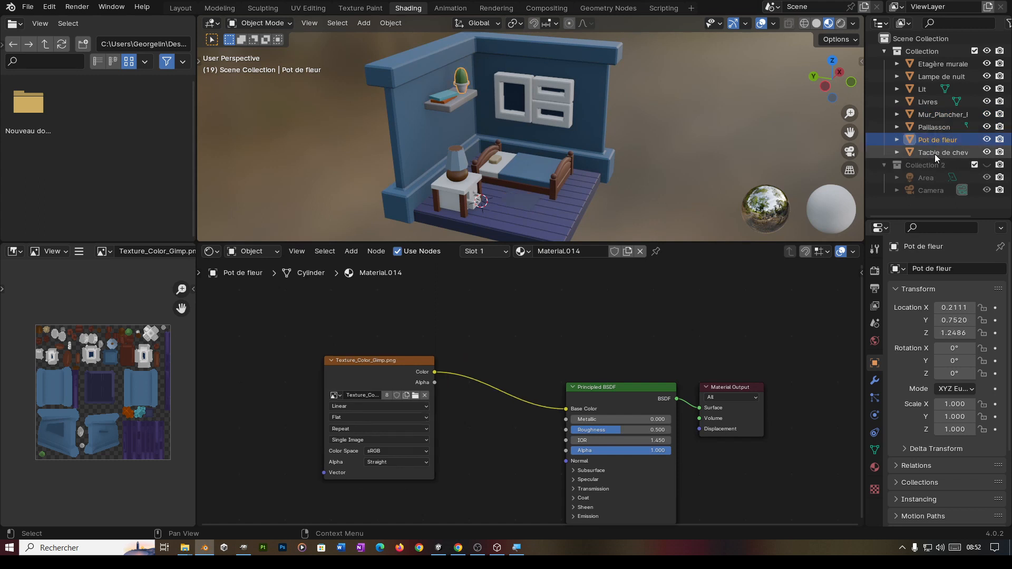
pyautogui.click(934, 153)
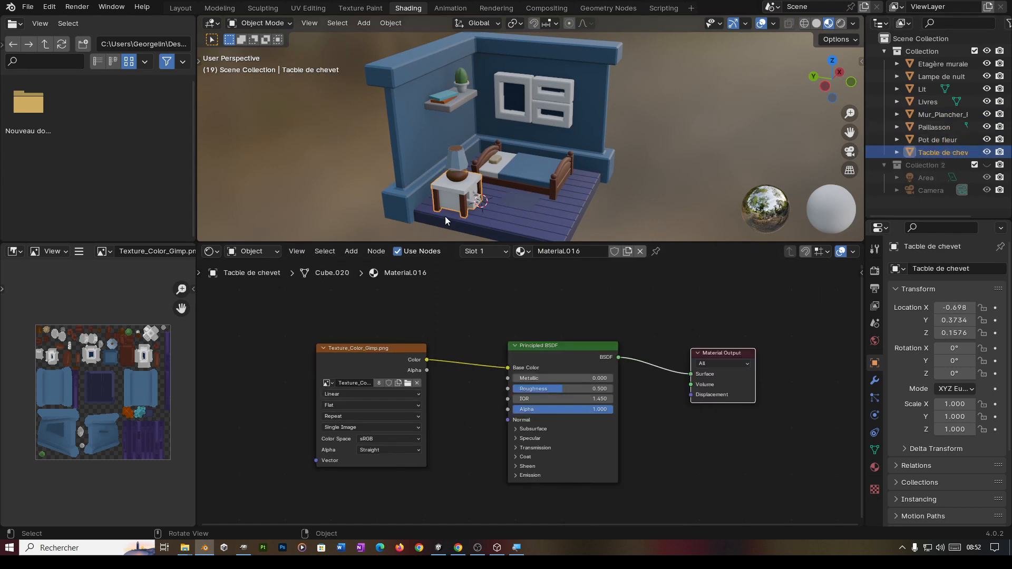
pyautogui.scroll(-7, 656, 159)
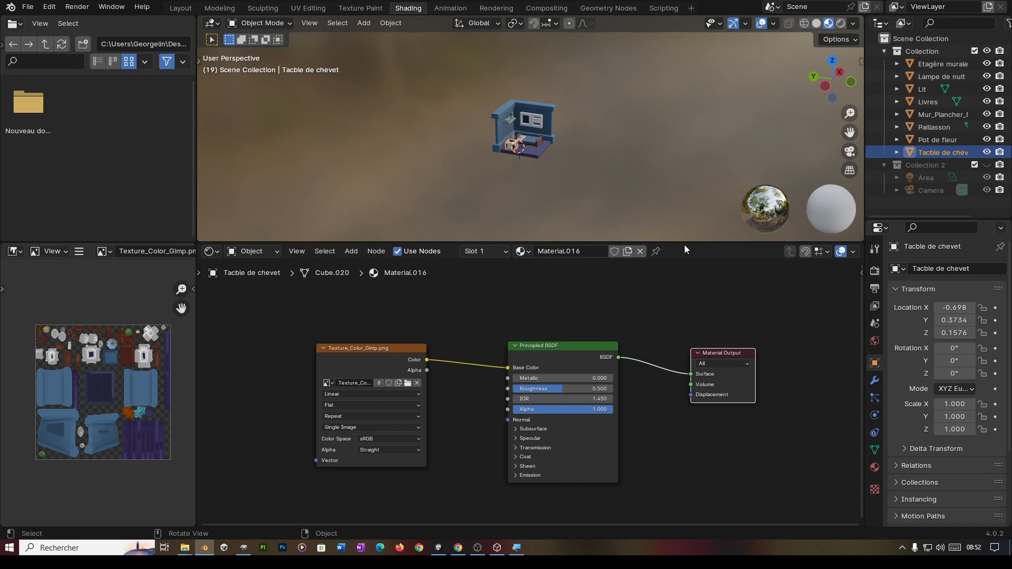
pyautogui.scroll(2, 531, 181)
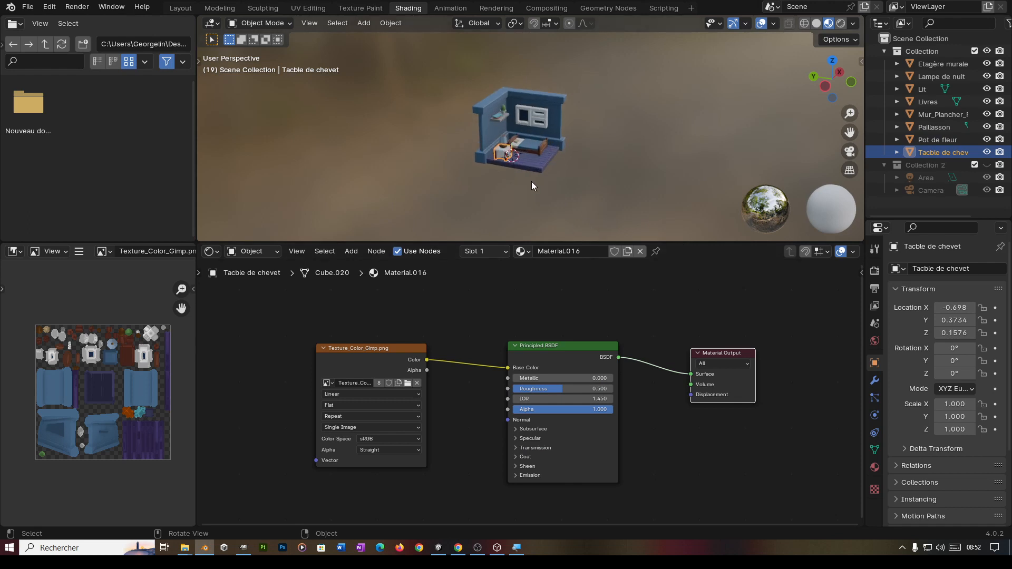
# Step: Select all bedroom objects in the Modeling workspace and export them to Nouveau dossier as Home_3.fbx
pyautogui.click(219, 8)
pyautogui.press('Tab')
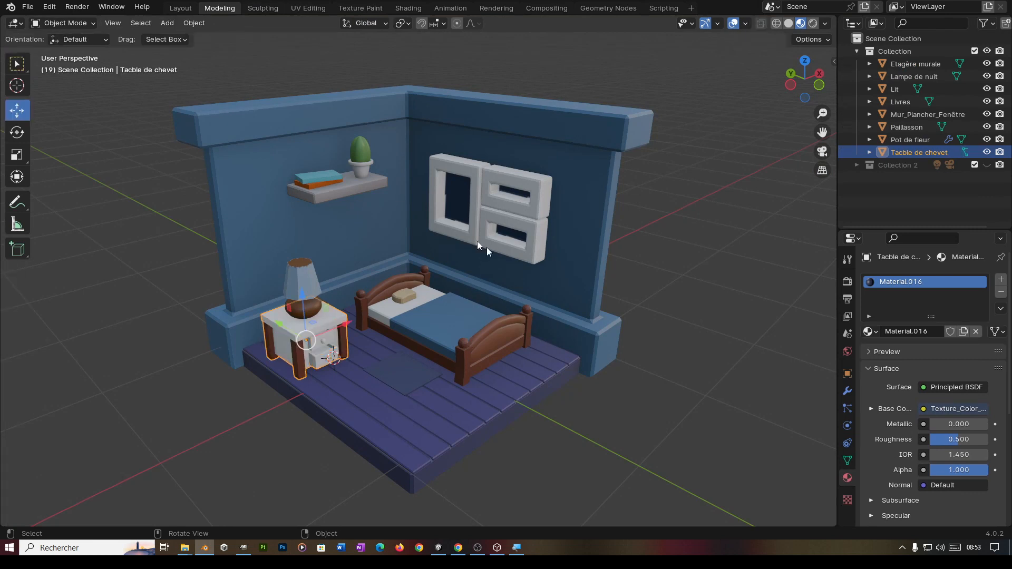
pyautogui.click(700, 261)
pyautogui.press('a')
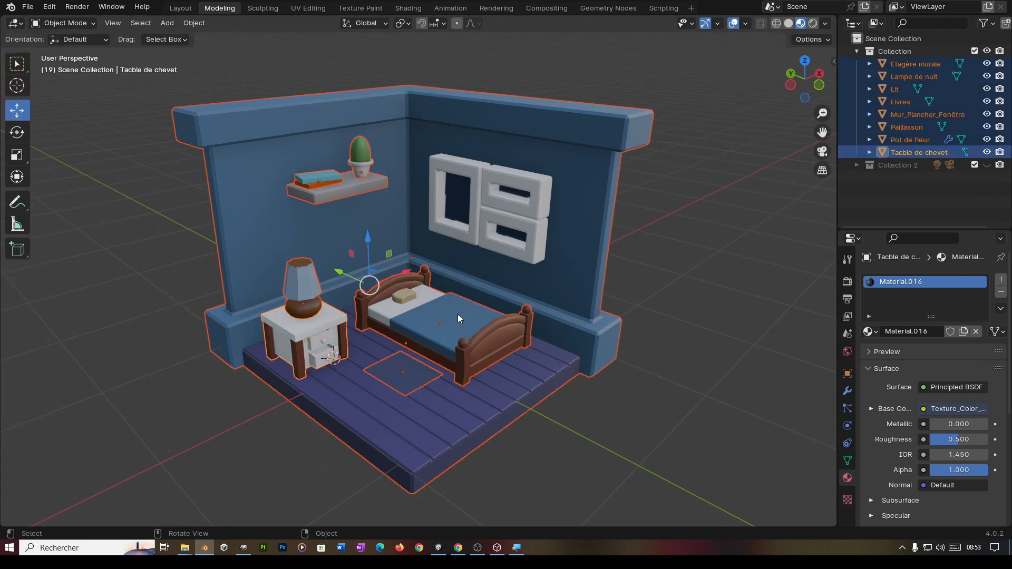
pyautogui.click(28, 7)
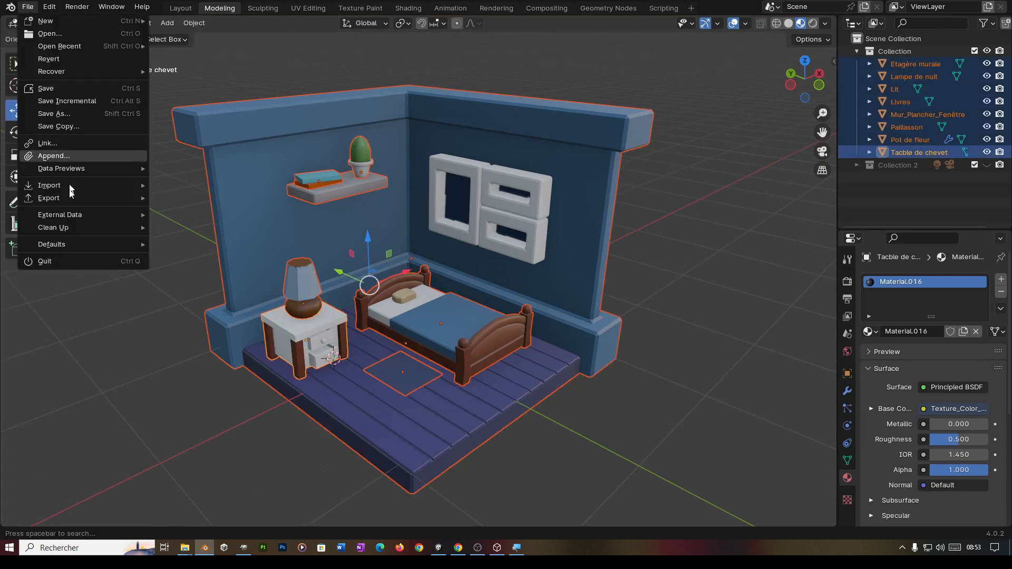
pyautogui.moveTo(59, 197)
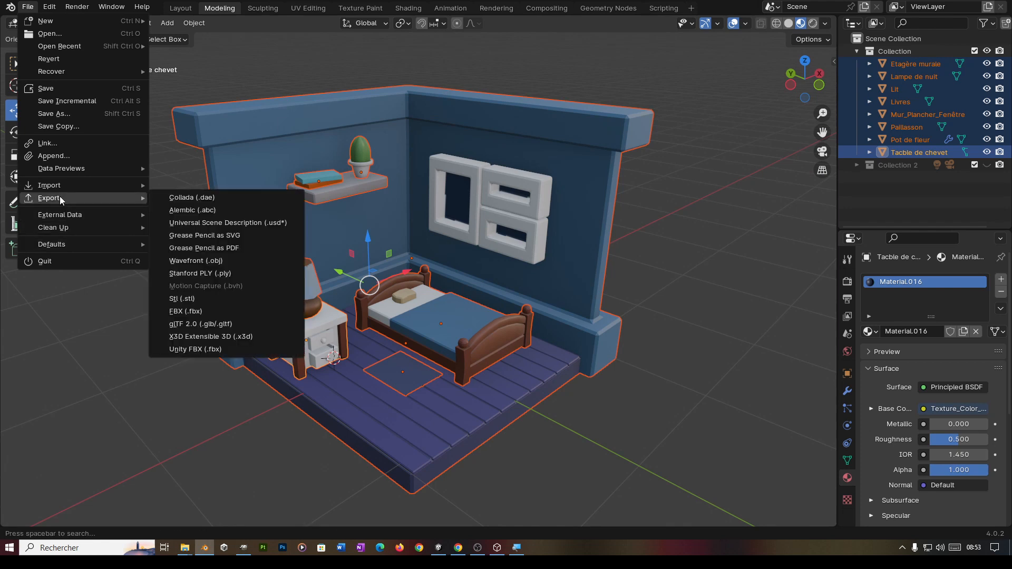
pyautogui.click(208, 311)
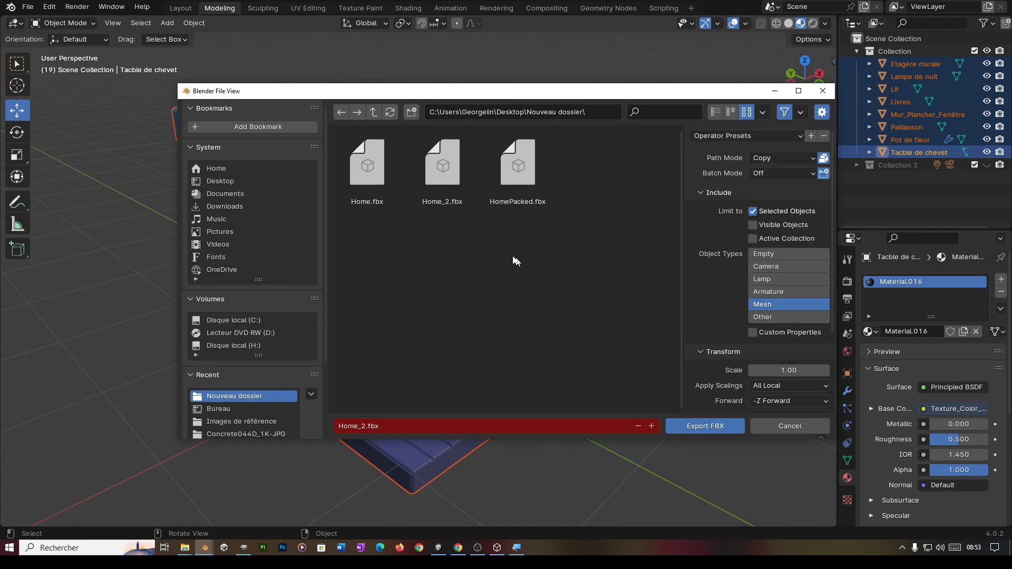
pyautogui.click(361, 426)
pyautogui.press('Delete')
pyautogui.write('3')
pyautogui.click(694, 425)
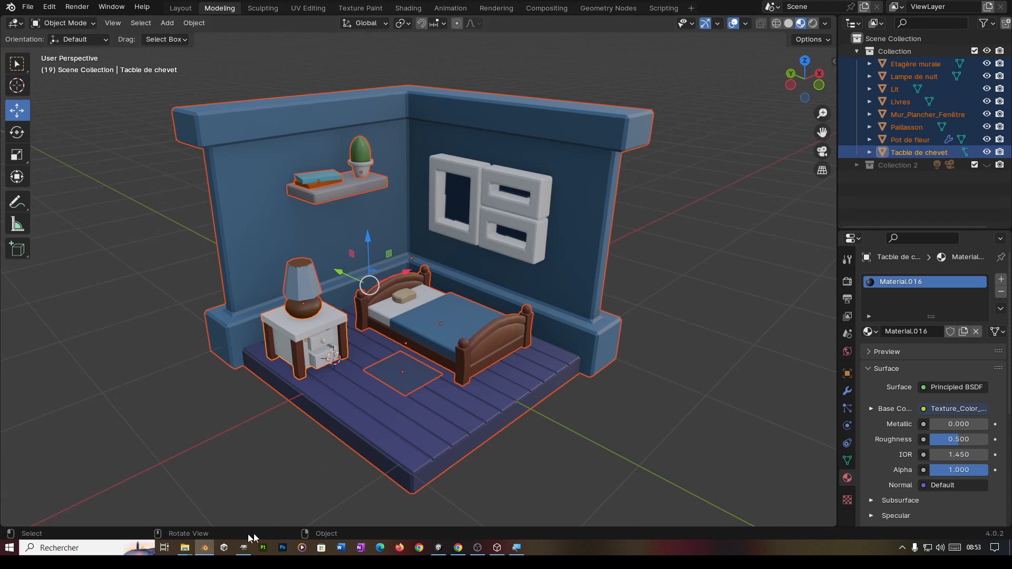
# Step: Switch to File Explorer and open the exported Home_3.fbx from Nouveau dossier in the 3D viewer
pyautogui.moveTo(185, 548)
pyautogui.click(279, 484)
pyautogui.doubleClick(472, 216)
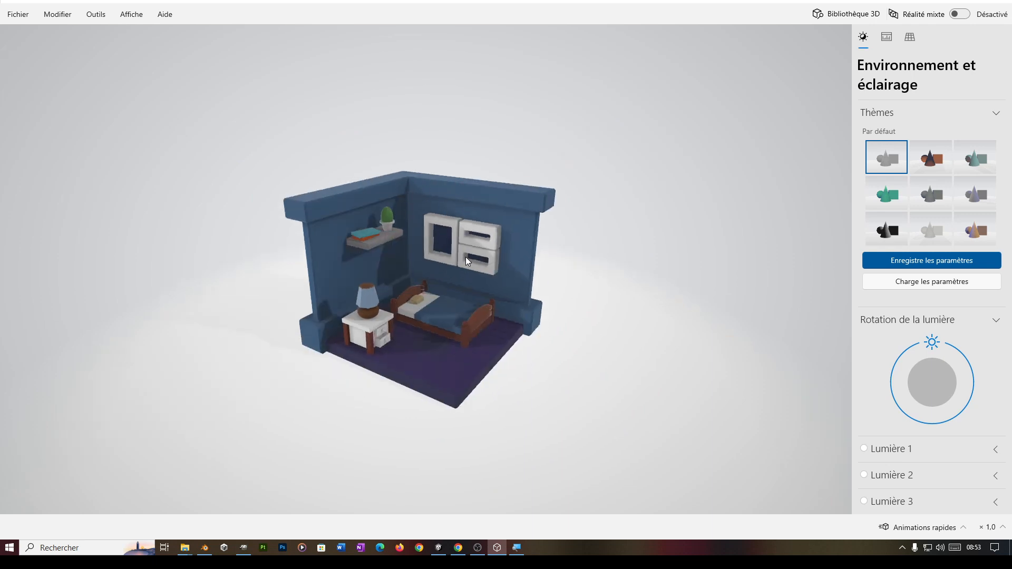
# Step: Examine the exported room's colours from several angles, close the viewer and return to Blender
pyautogui.scroll(2, 463, 255)
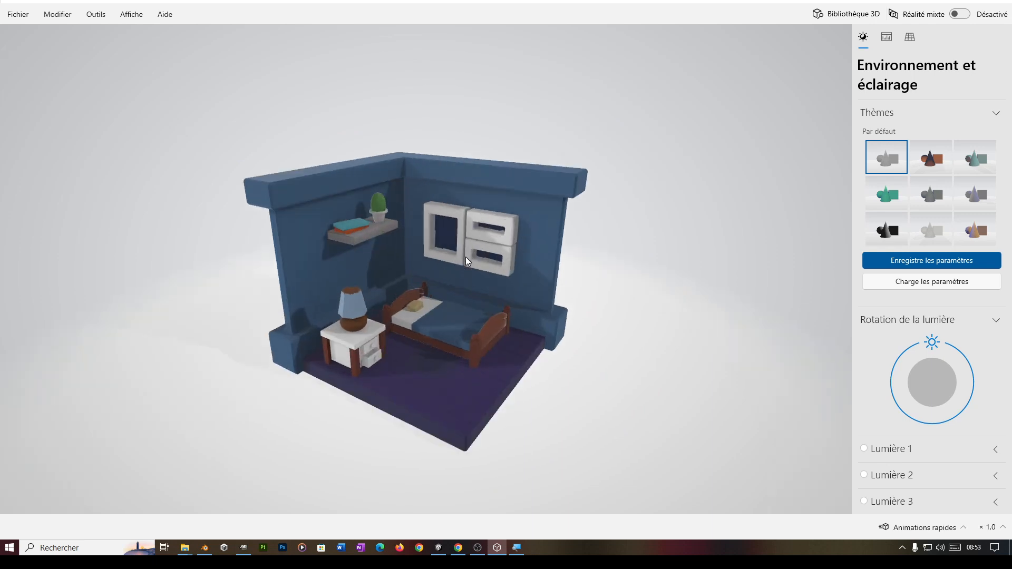
pyautogui.moveTo(466, 257); pyautogui.dragTo(553, 352)
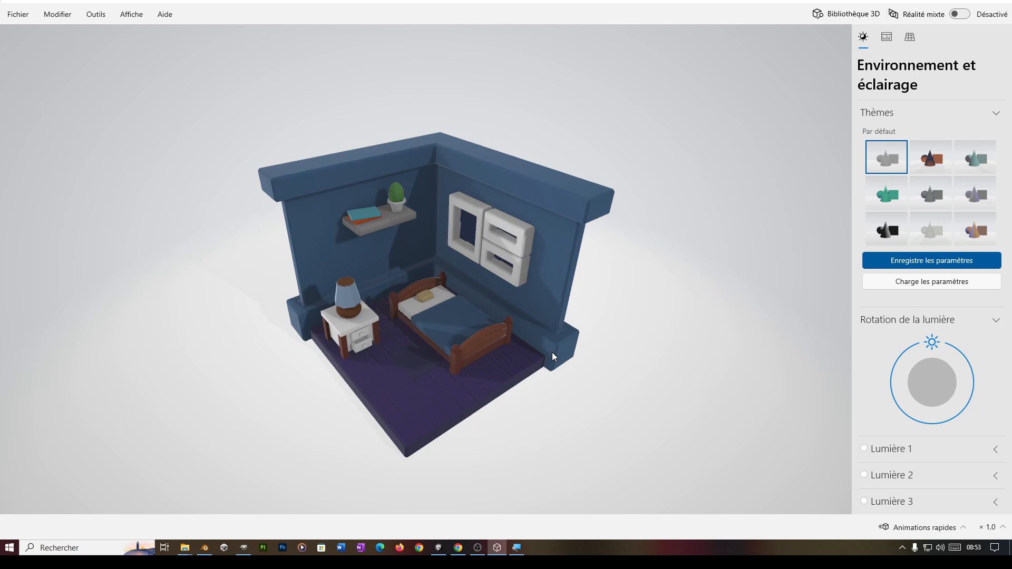
pyautogui.moveTo(552, 352); pyautogui.dragTo(497, 392)
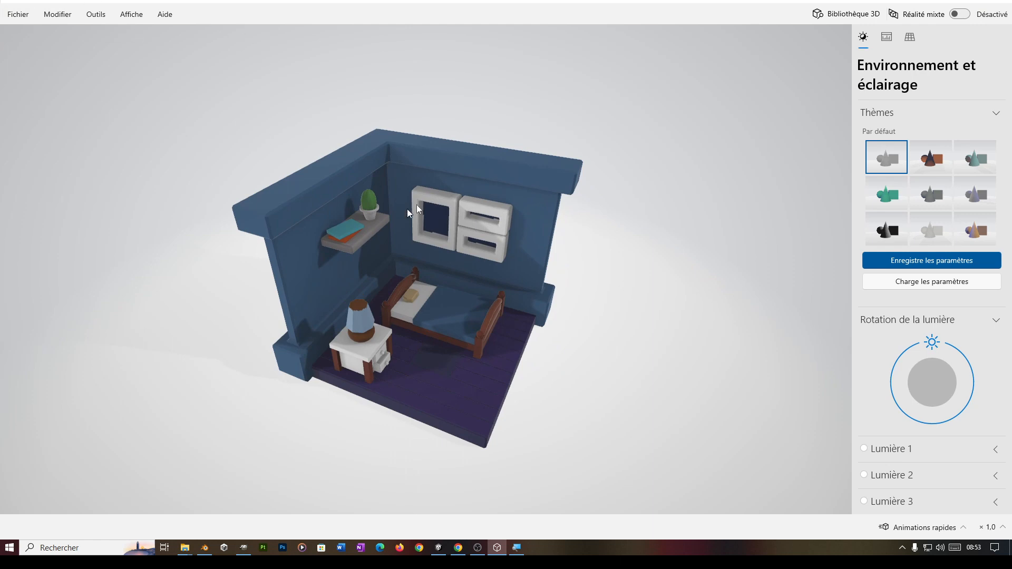
pyautogui.moveTo(550, 308)
pyautogui.mouseDown()
pyautogui.moveTo(520, 302)
pyautogui.moveTo(535, 299)
pyautogui.mouseUp()
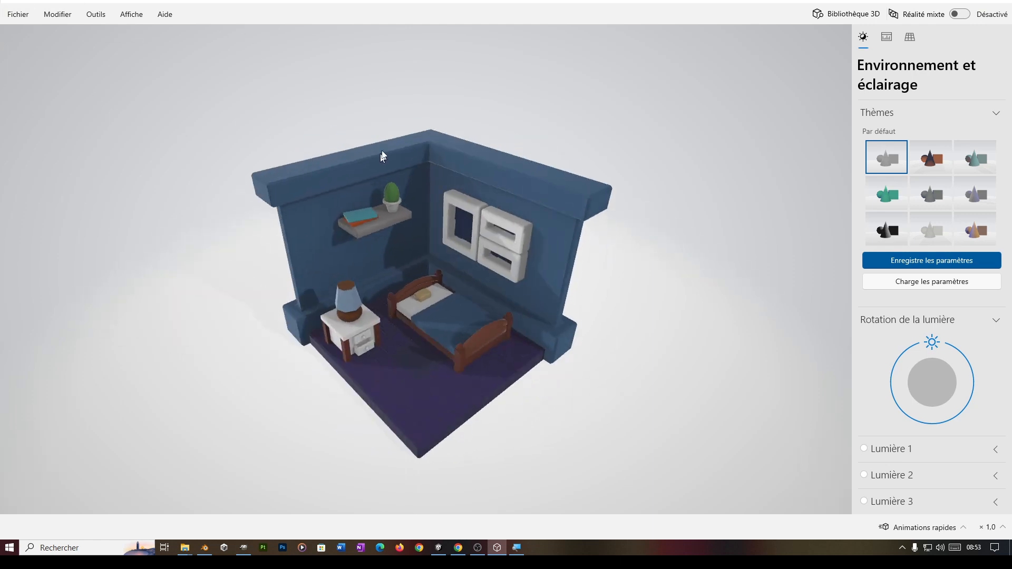
pyautogui.moveTo(440, 202); pyautogui.dragTo(405, 215)
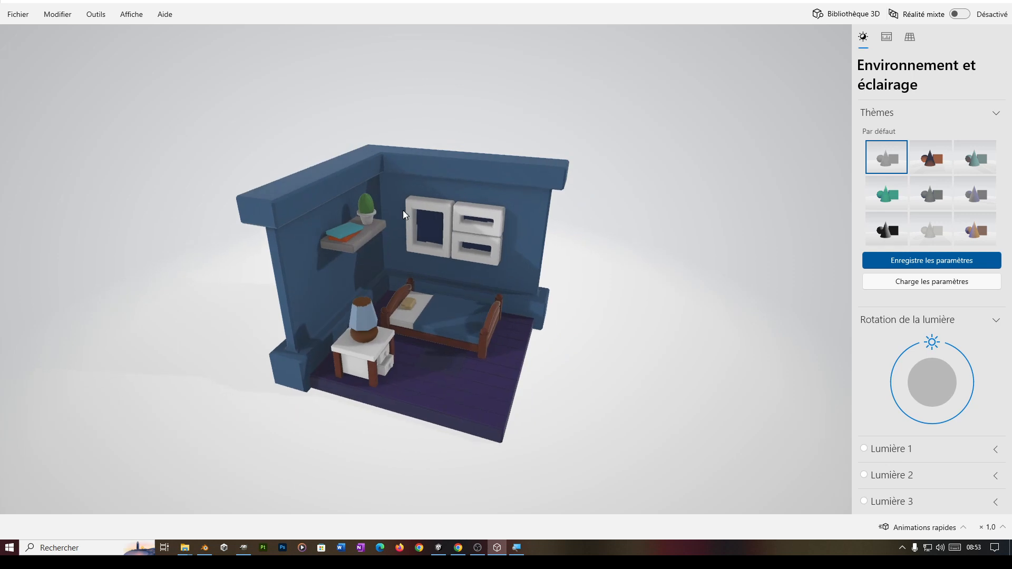
pyautogui.moveTo(478, 328); pyautogui.dragTo(514, 329)
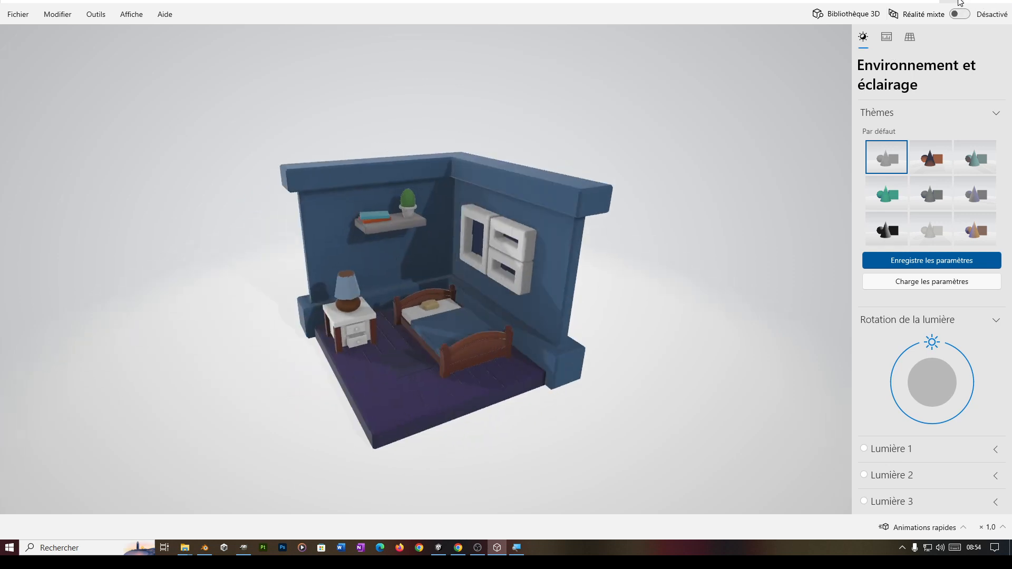
pyautogui.click(1000, 2)
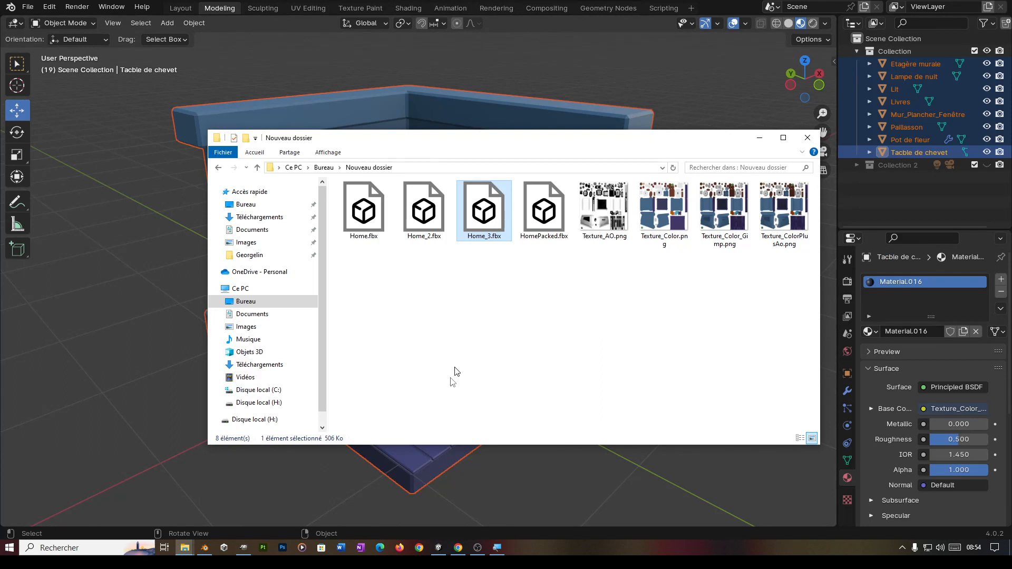
pyautogui.click(759, 138)
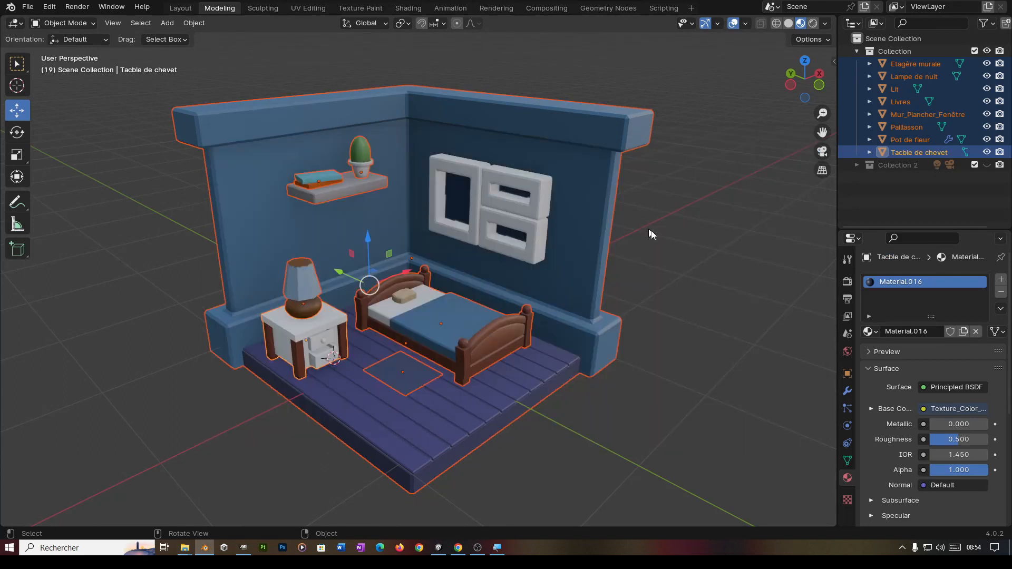
# Step: Remove the material slots from the Tacble de chevet, Etagère murale and Lampe de nuit objects
pyautogui.click(671, 236)
pyautogui.moveTo(672, 236); pyautogui.dragTo(624, 252, button='middle')
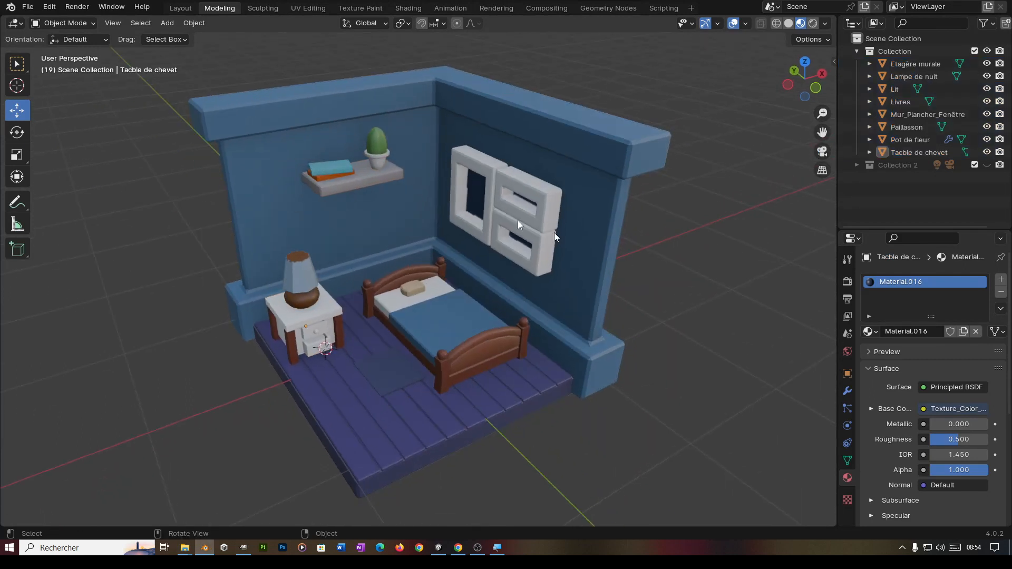
pyautogui.moveTo(599, 269); pyautogui.dragTo(592, 129, button='middle')
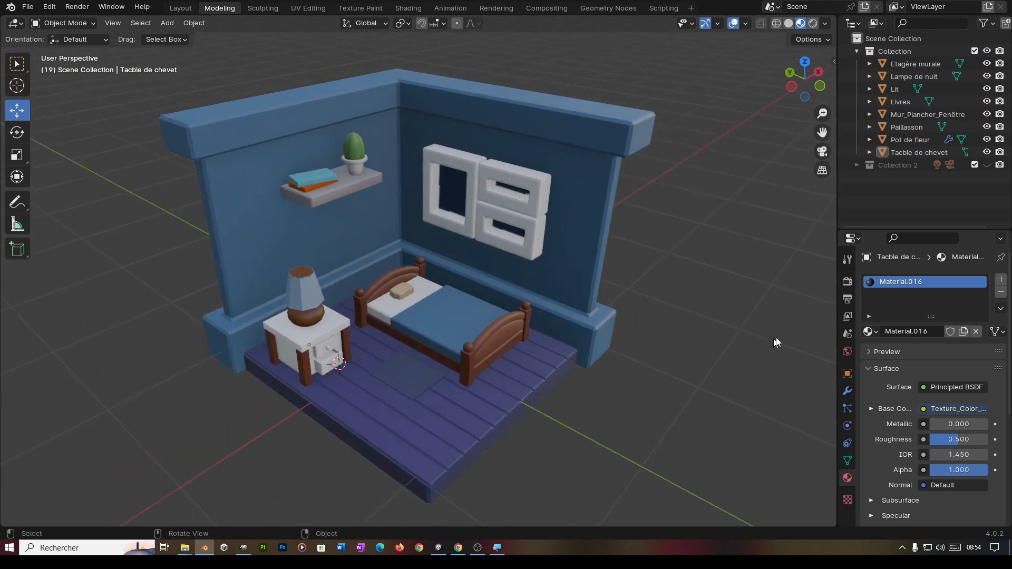
pyautogui.moveTo(782, 336); pyautogui.dragTo(736, 354, button='middle')
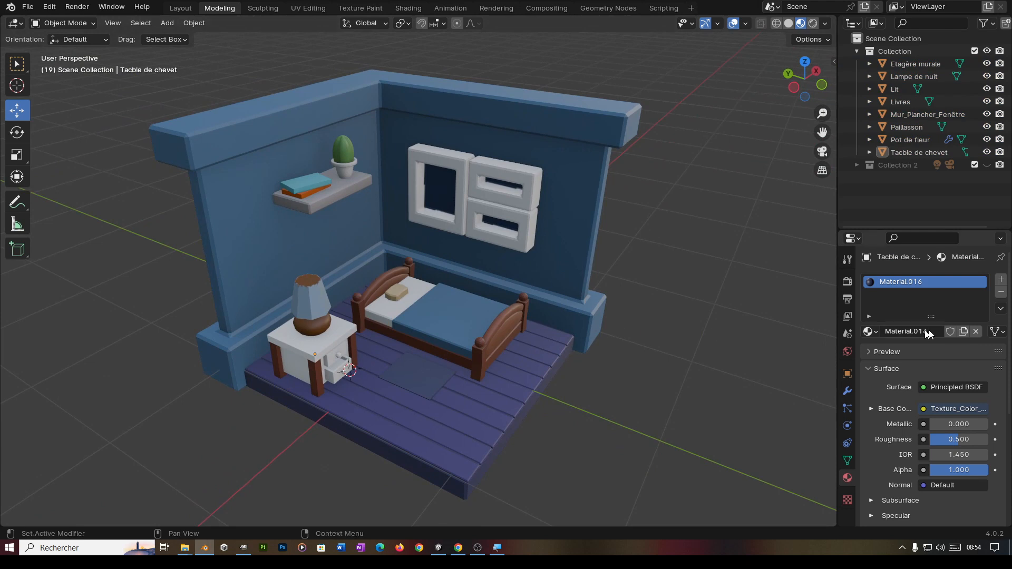
pyautogui.click(1001, 292)
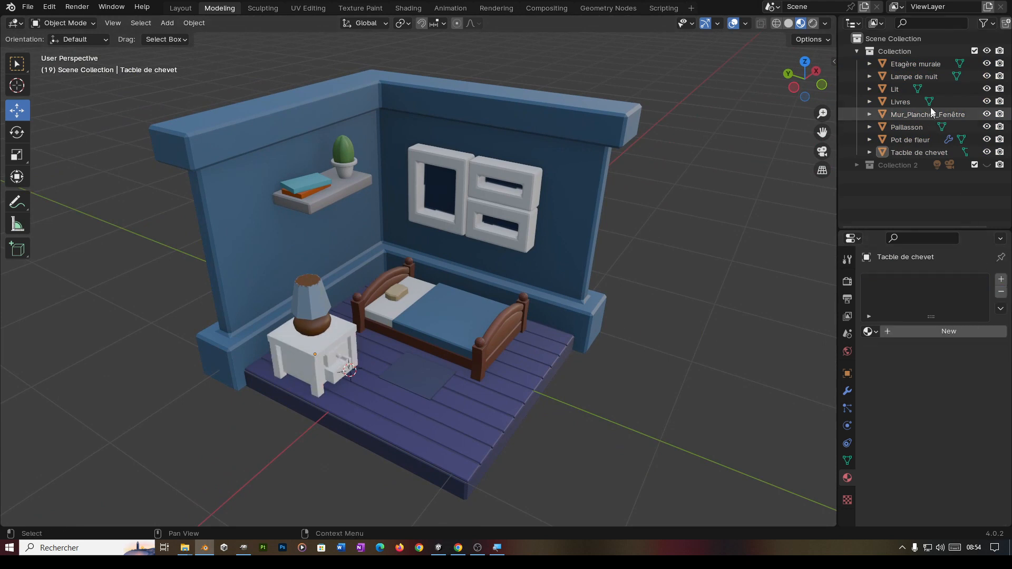
pyautogui.click(919, 62)
pyautogui.click(1001, 292)
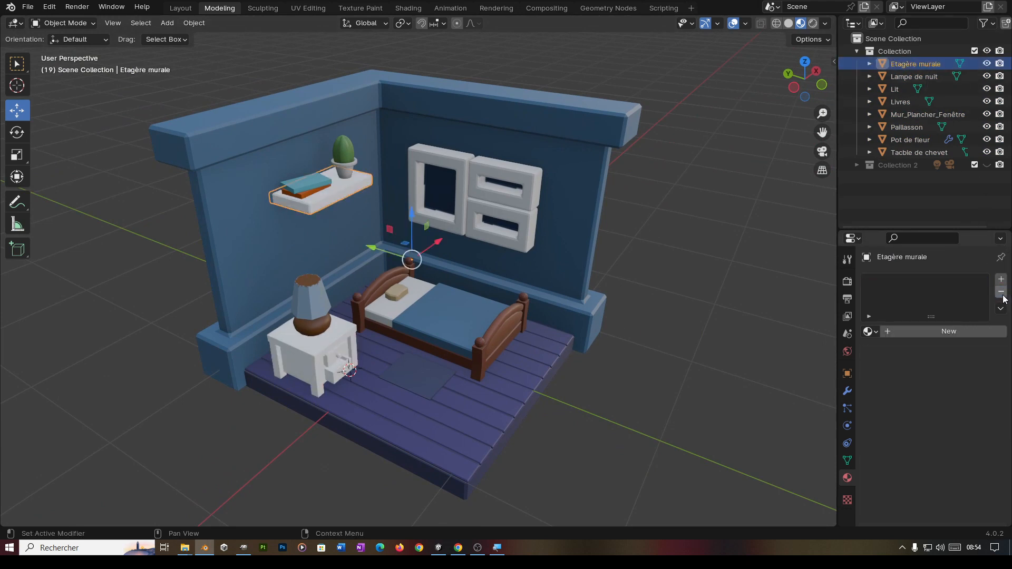
pyautogui.click(917, 77)
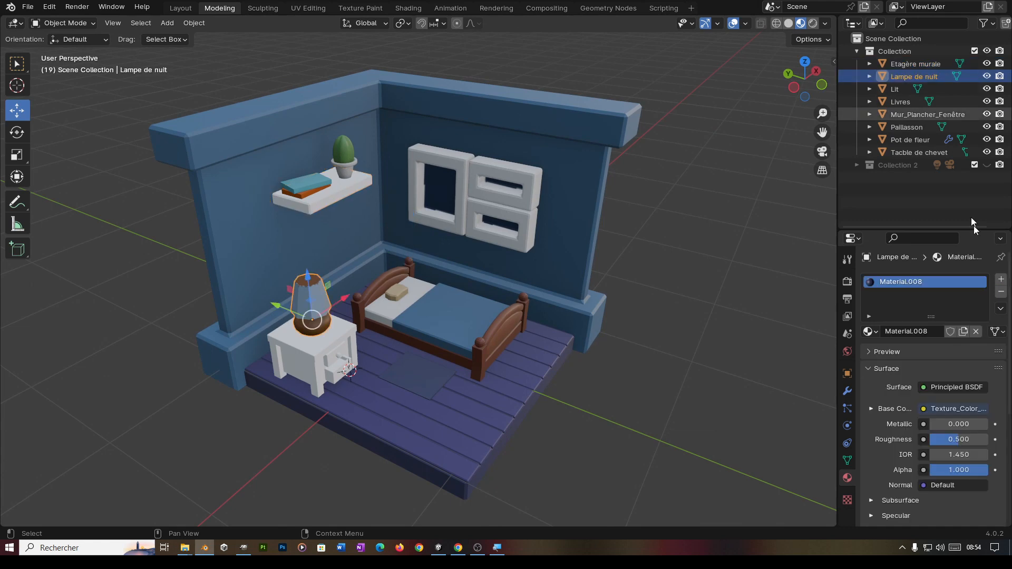
pyautogui.click(1001, 292)
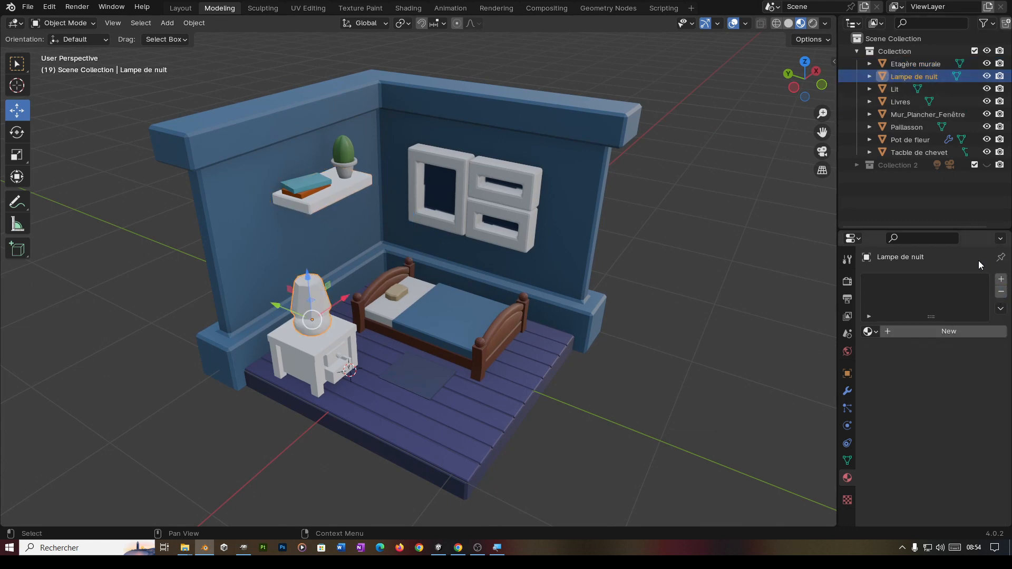
# Step: Remove the material slots from the Mur_Plancher_Fenêtre, Pot de fleur and Paillasson objects
pyautogui.click(553, 145)
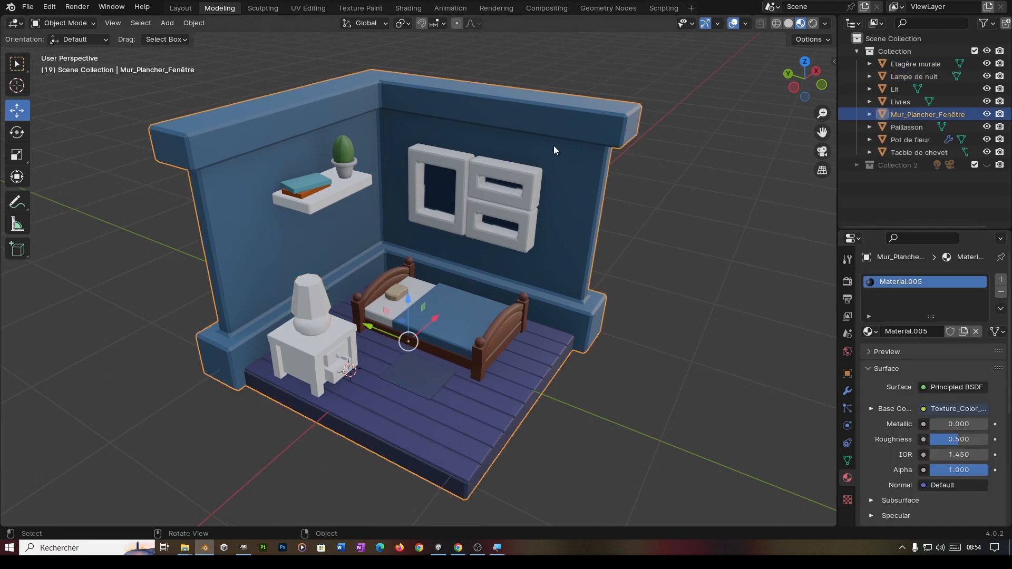
pyautogui.click(1001, 292)
pyautogui.click(920, 152)
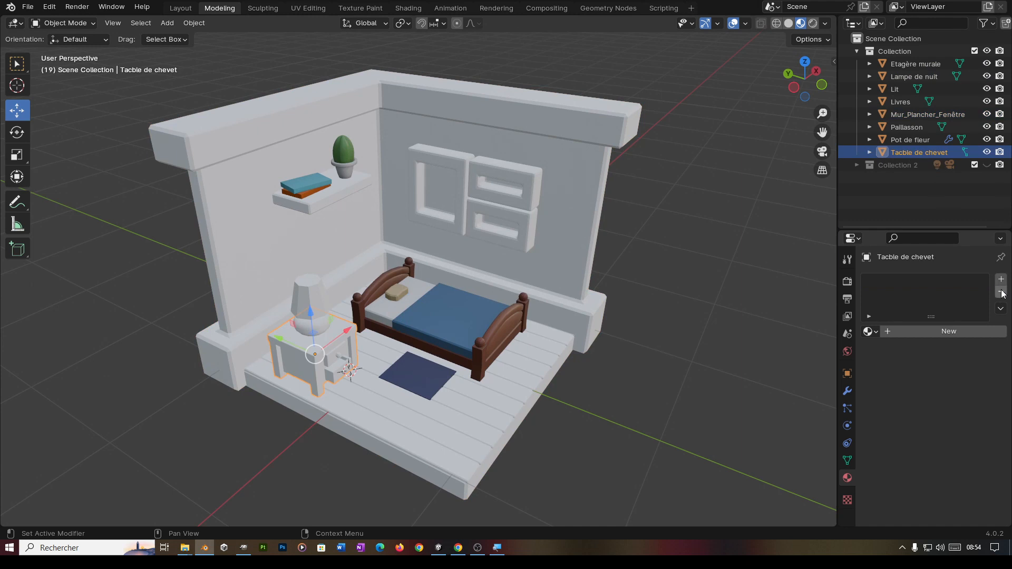
pyautogui.click(913, 140)
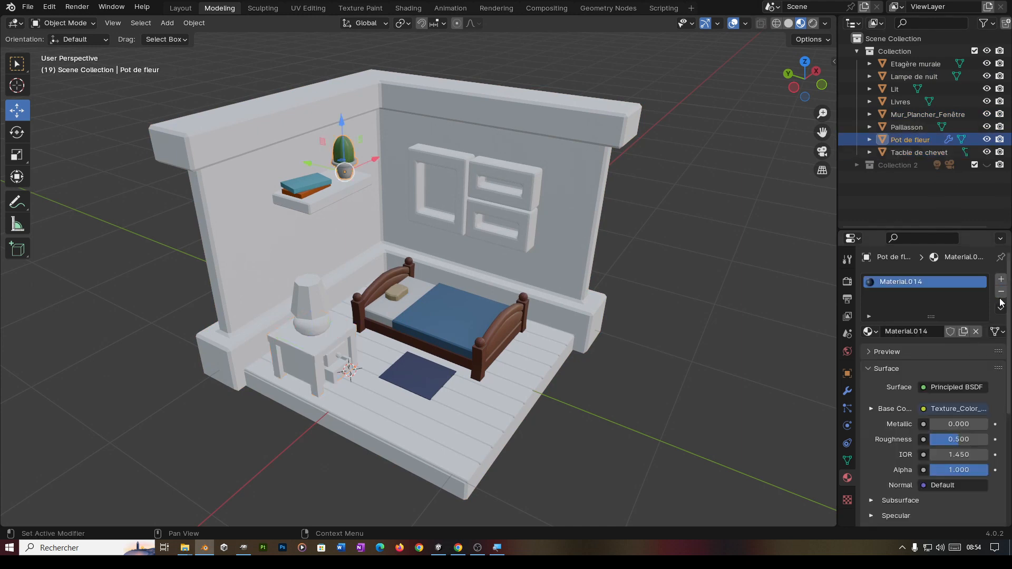
pyautogui.click(1001, 291)
pyautogui.click(920, 129)
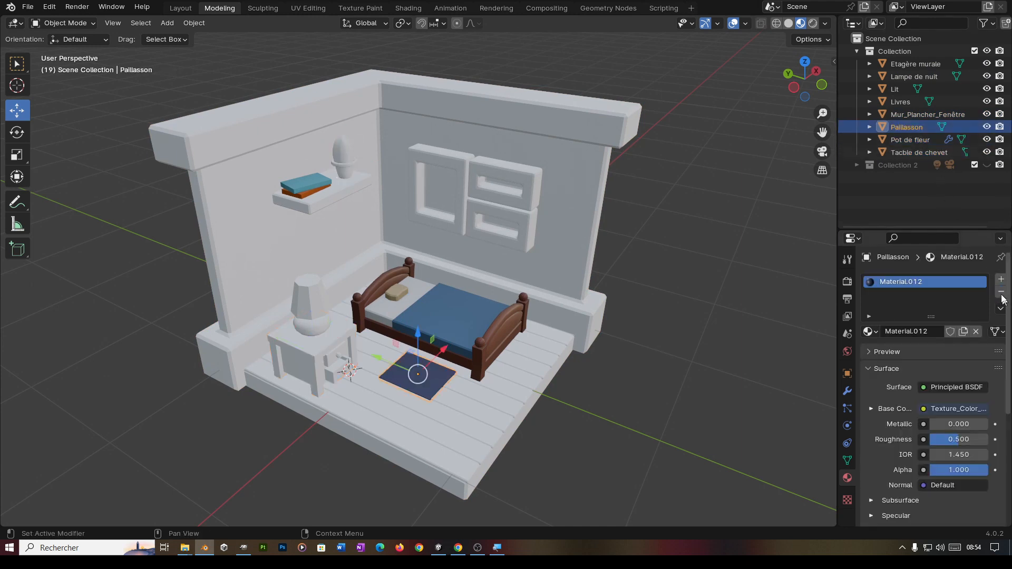
pyautogui.click(1001, 292)
# Step: Remove the material slots from the Lit and Livres objects and clear the selection
pyautogui.click(912, 118)
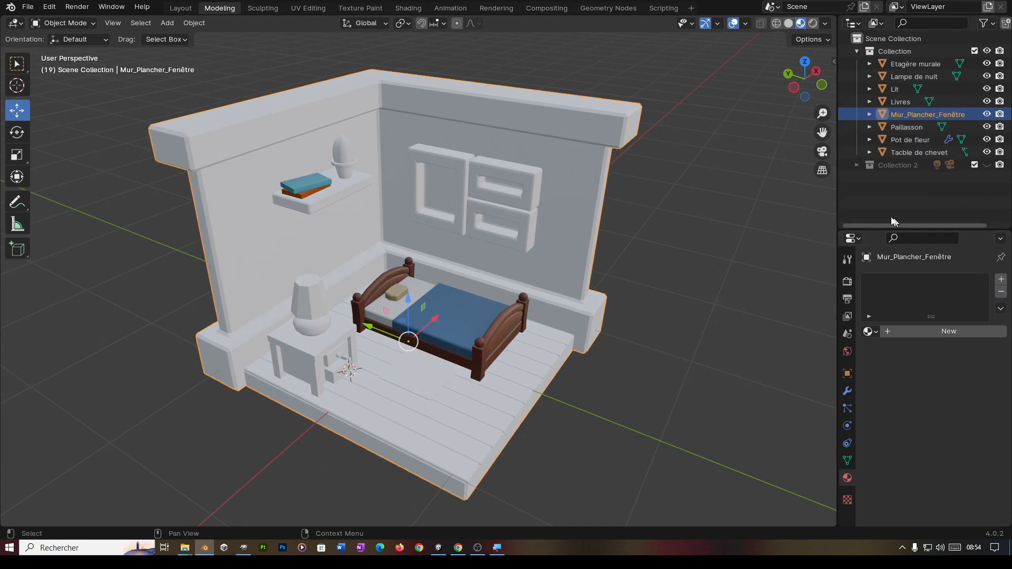
pyautogui.moveTo(571, 304); pyautogui.dragTo(681, 282, button='middle')
pyautogui.click(483, 346)
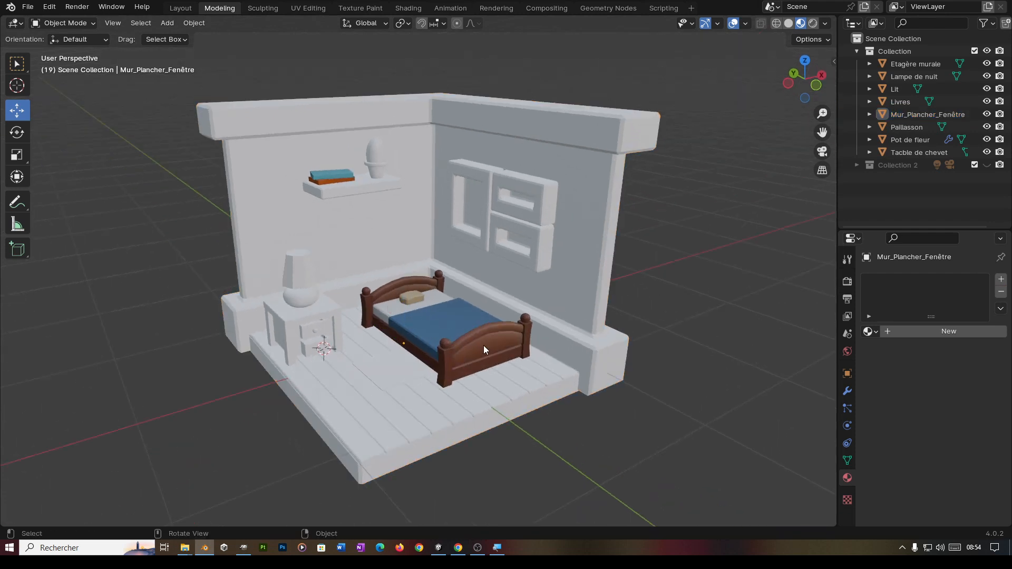
pyautogui.click(1000, 292)
pyautogui.click(928, 114)
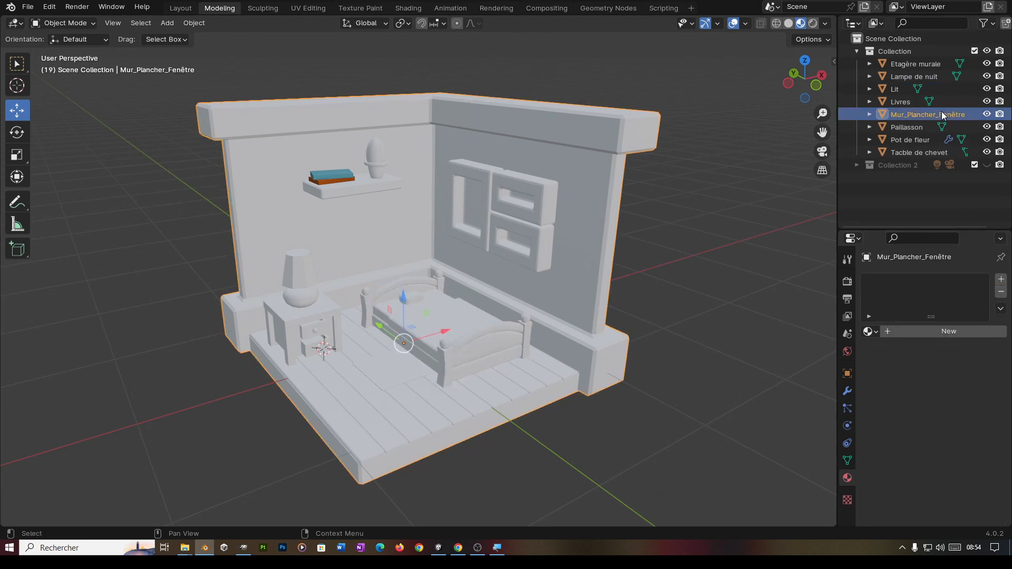
pyautogui.click(924, 101)
pyautogui.click(1001, 291)
pyautogui.moveTo(741, 269); pyautogui.dragTo(746, 266, button='middle')
pyautogui.click(672, 271)
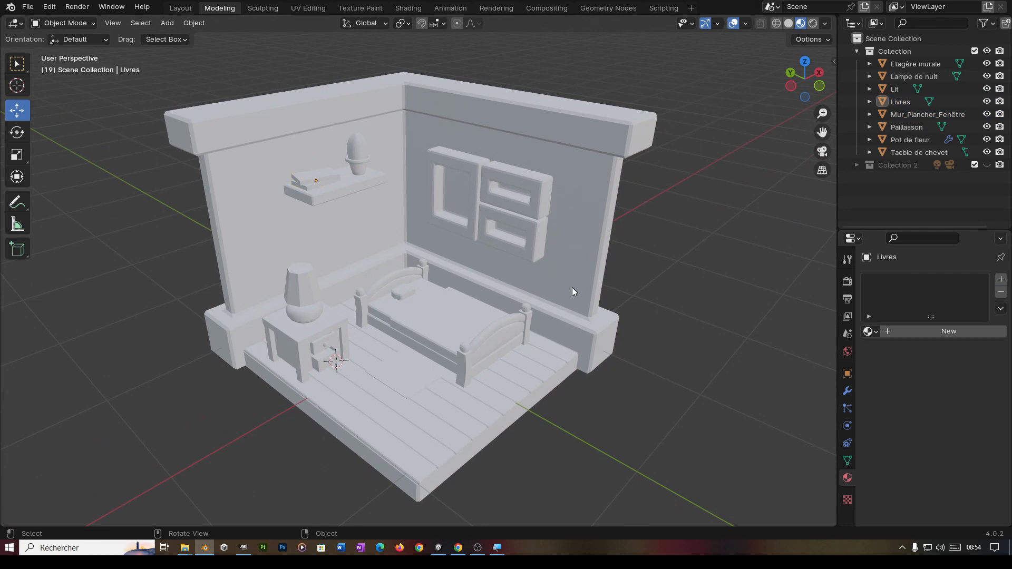
# Step: Switch the viewport to Solid shading and compare the room with Cavity off and on, leaving Cavity enabled
pyautogui.press('a')
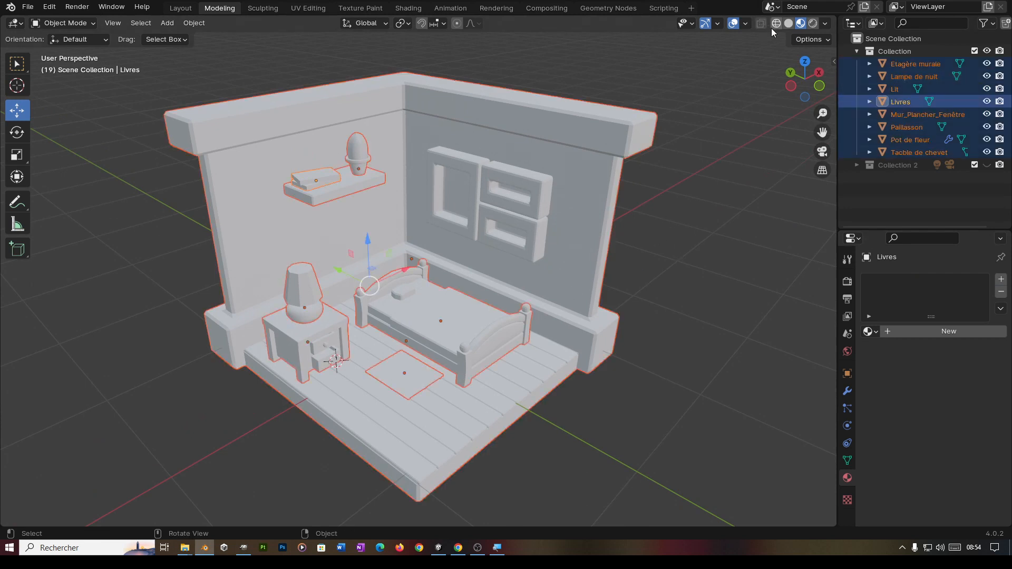
pyautogui.click(788, 24)
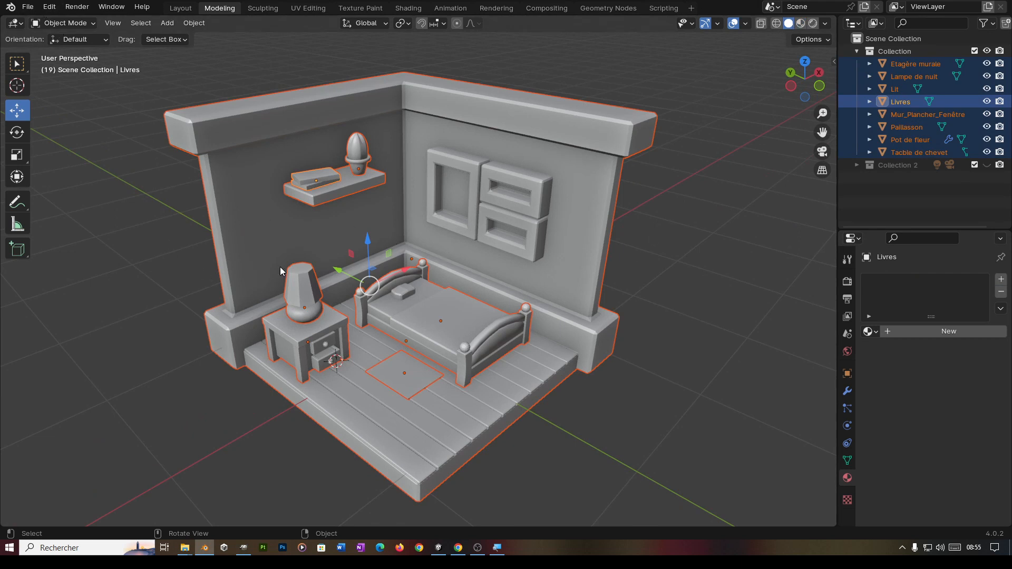
pyautogui.click(826, 23)
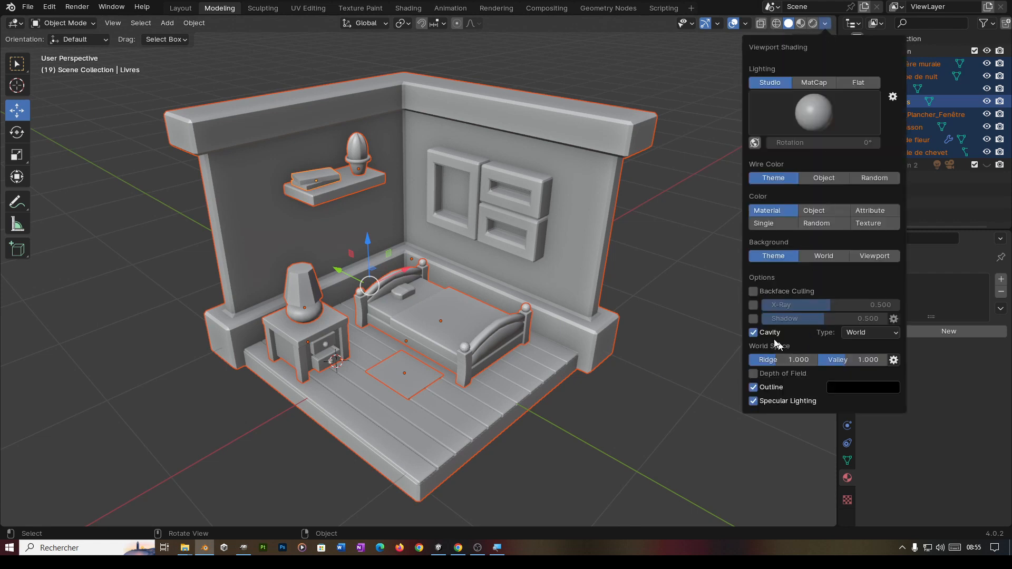
pyautogui.click(761, 332)
pyautogui.click(753, 332)
pyautogui.click(737, 254)
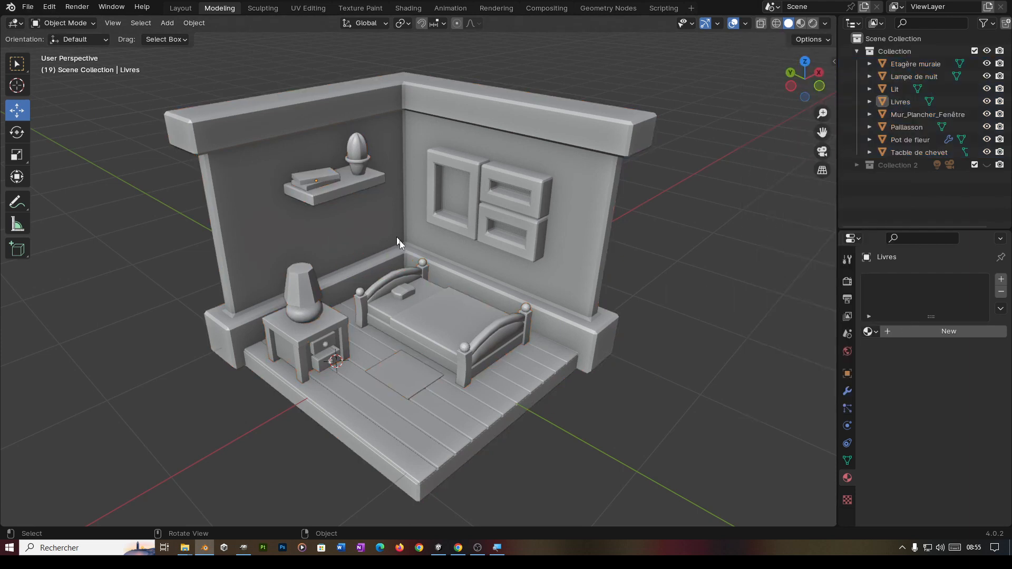
# Step: Select all room objects and set up an FBX export with texture embedding off and Path Mode set to Auto
pyautogui.press('a')
pyautogui.click(28, 7)
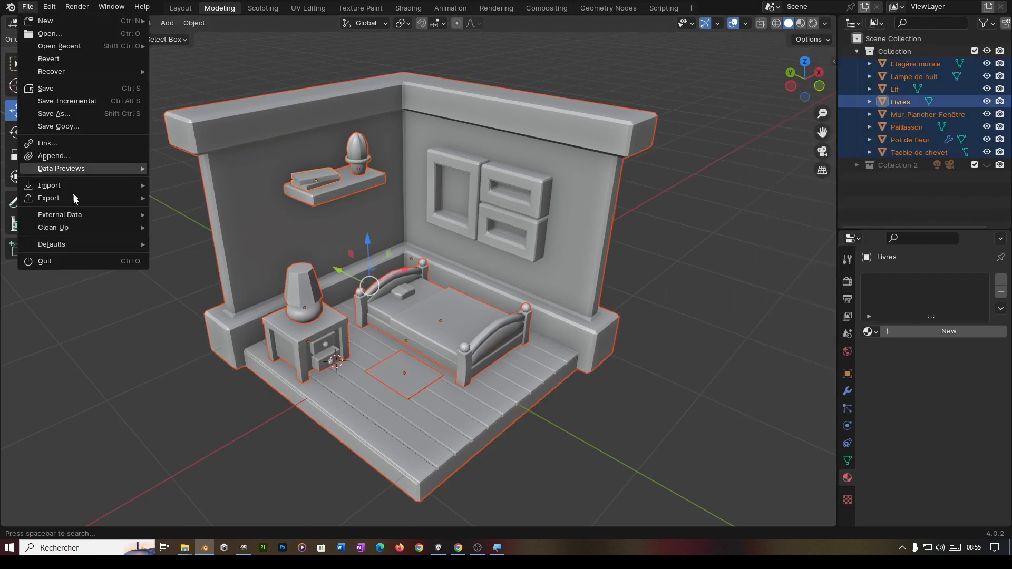
pyautogui.moveTo(57, 198)
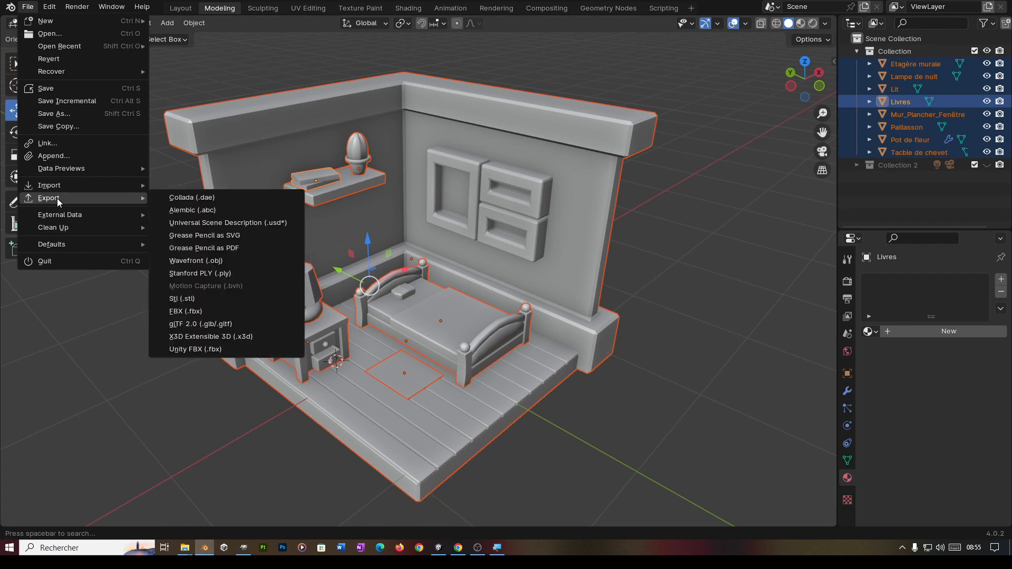
pyautogui.click(197, 315)
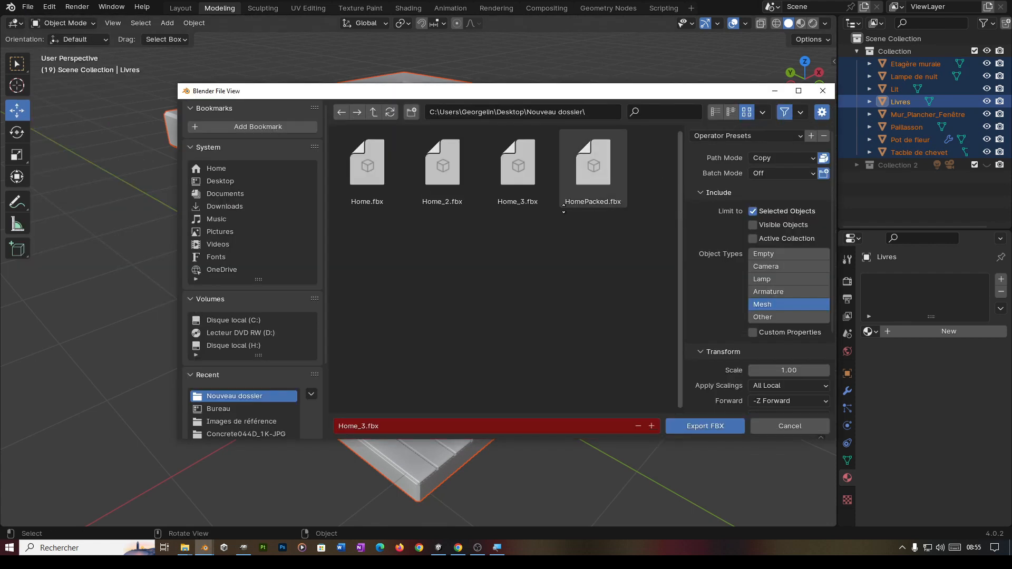
pyautogui.moveTo(702, 96); pyautogui.dragTo(602, 97)
pyautogui.click(723, 161)
pyautogui.click(698, 159)
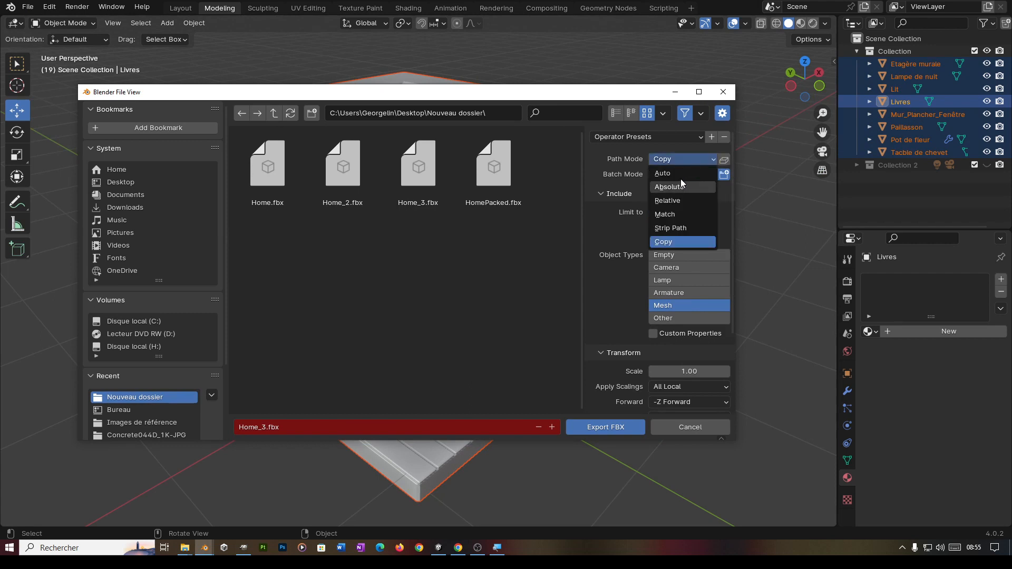
pyautogui.click(680, 173)
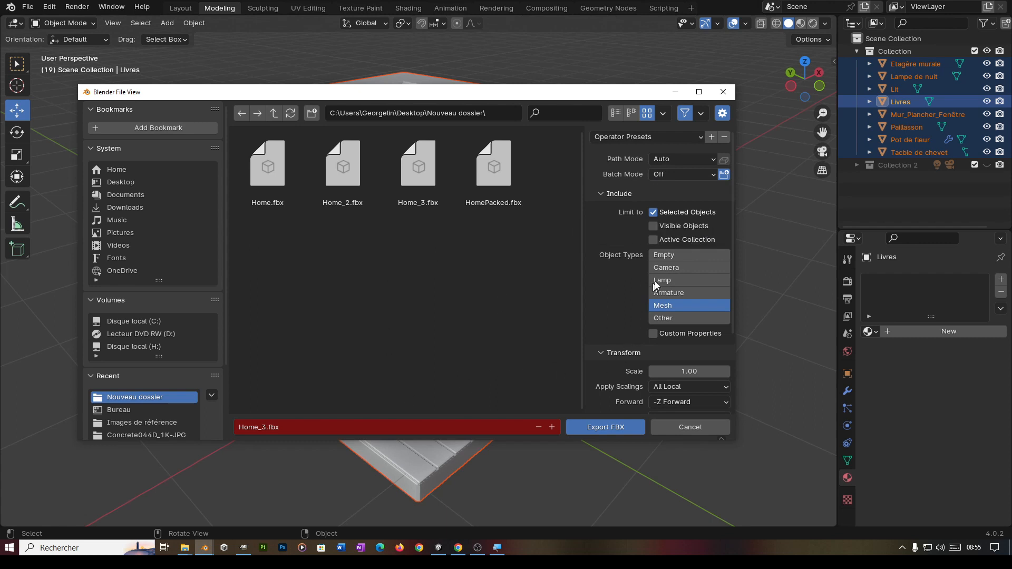
pyautogui.scroll(-5, 677, 399)
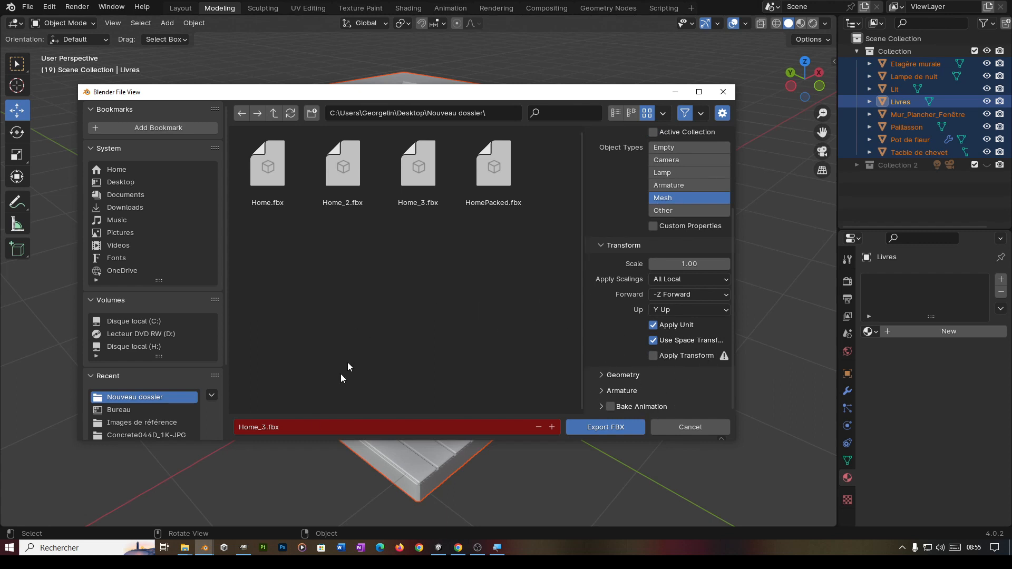
# Step: Name the export file Home_4.fbx, export it to Nouveau dossier and deselect the objects
pyautogui.click(271, 428)
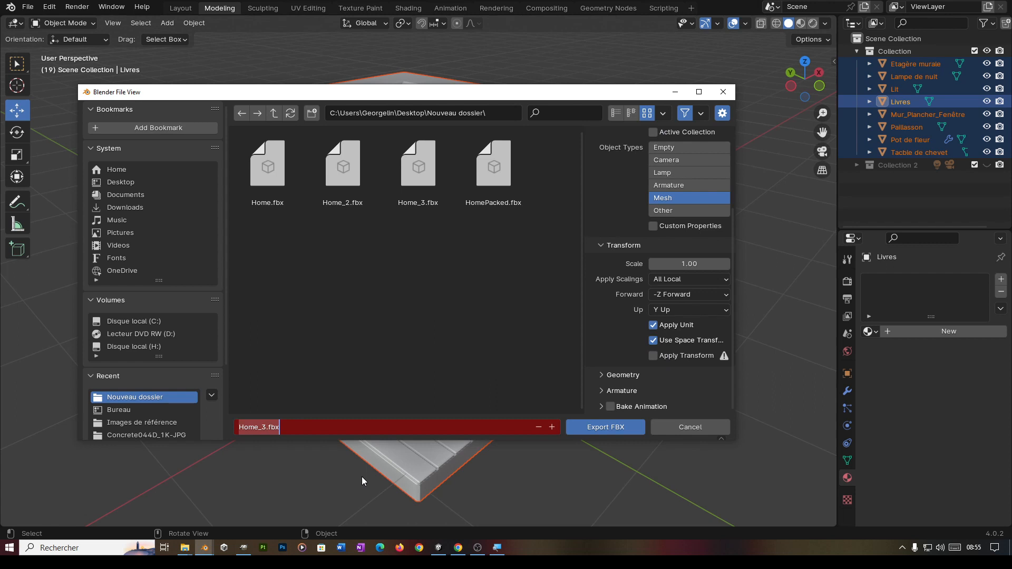
pyautogui.press('Home')
pyautogui.press('Right')
pyautogui.press('Right')
pyautogui.press('Right')
pyautogui.press('Right')
pyautogui.press('Right')
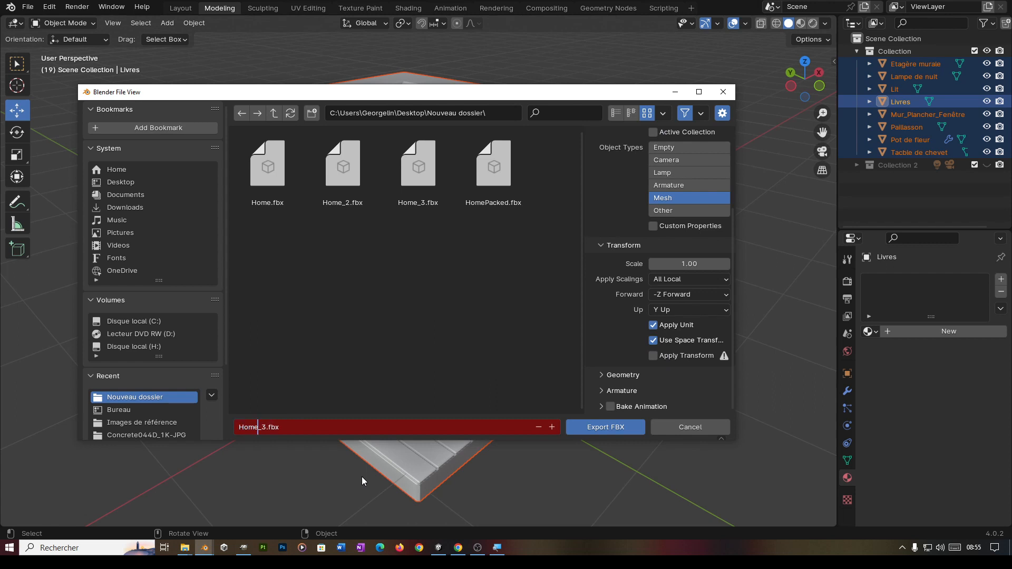
pyautogui.press('Delete')
pyautogui.write('4')
pyautogui.press('Return')
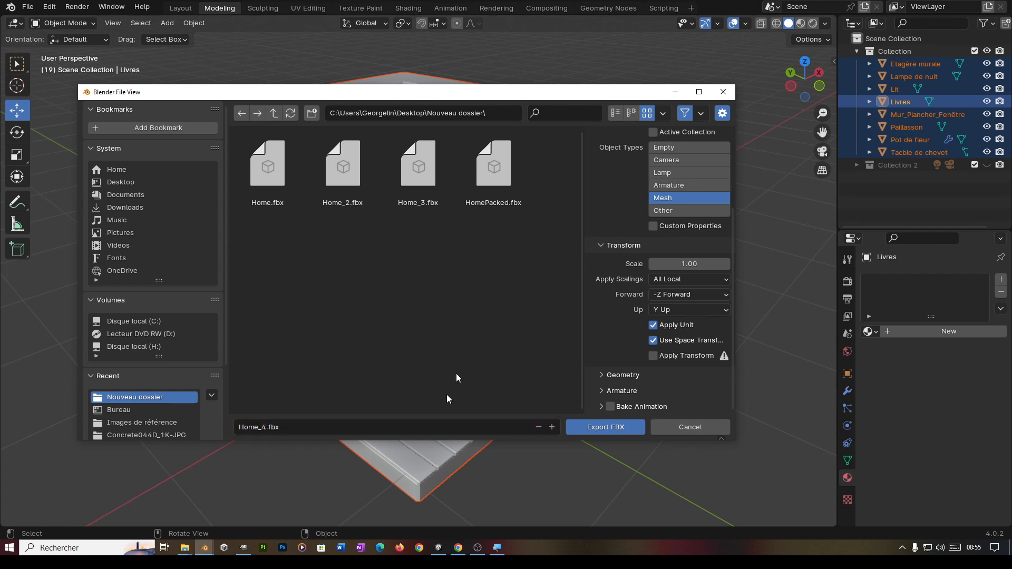
pyautogui.click(611, 429)
pyautogui.click(641, 412)
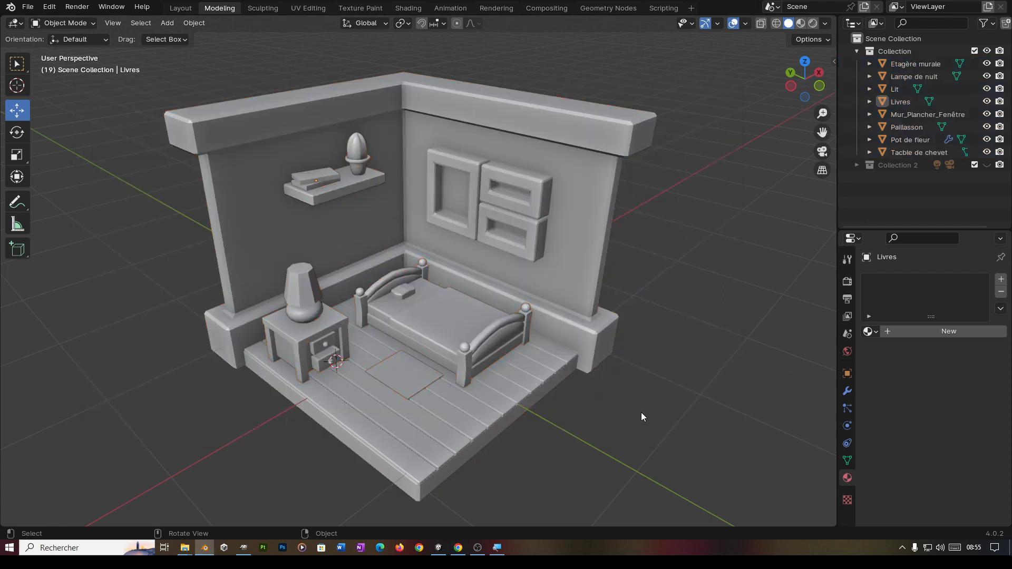
# Step: Switch to the Nouveau dossier window in File Explorer and open Home_4.fbx in the 3D viewer
pyautogui.moveTo(185, 548)
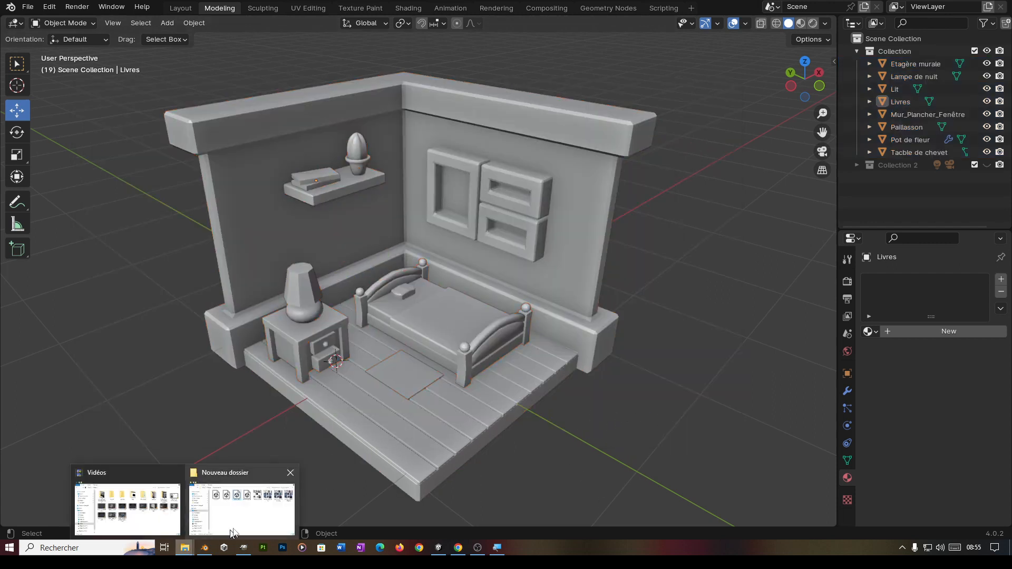
pyautogui.click(243, 503)
pyautogui.doubleClick(543, 227)
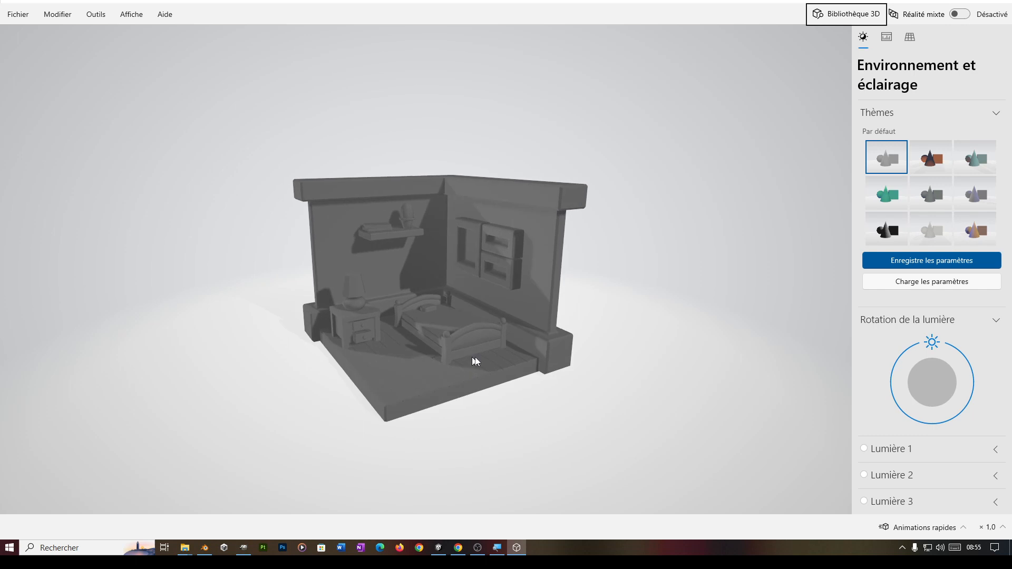
# Step: Examine the exported room without materials from several angles, checking the viewer's statistics, grid and lighting settings
pyautogui.scroll(5, 426, 381)
pyautogui.scroll(-5, 426, 382)
pyautogui.moveTo(546, 343); pyautogui.dragTo(675, 192)
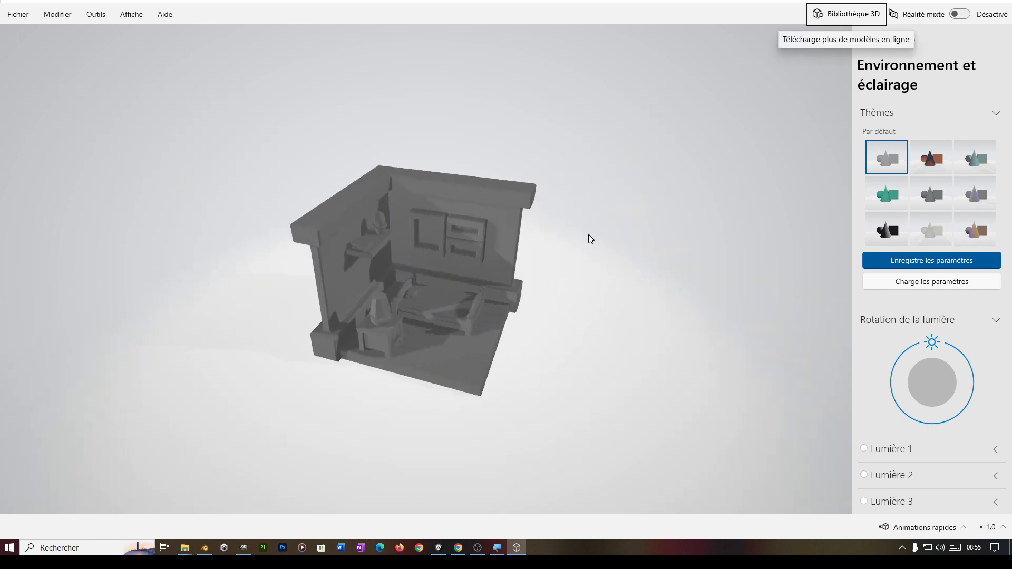
pyautogui.click(893, 35)
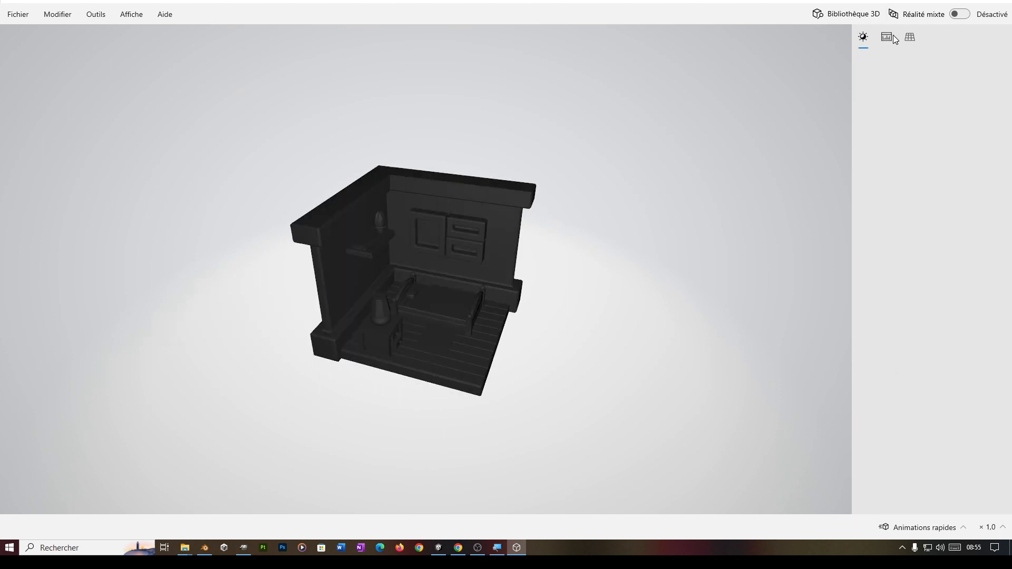
pyautogui.click(910, 38)
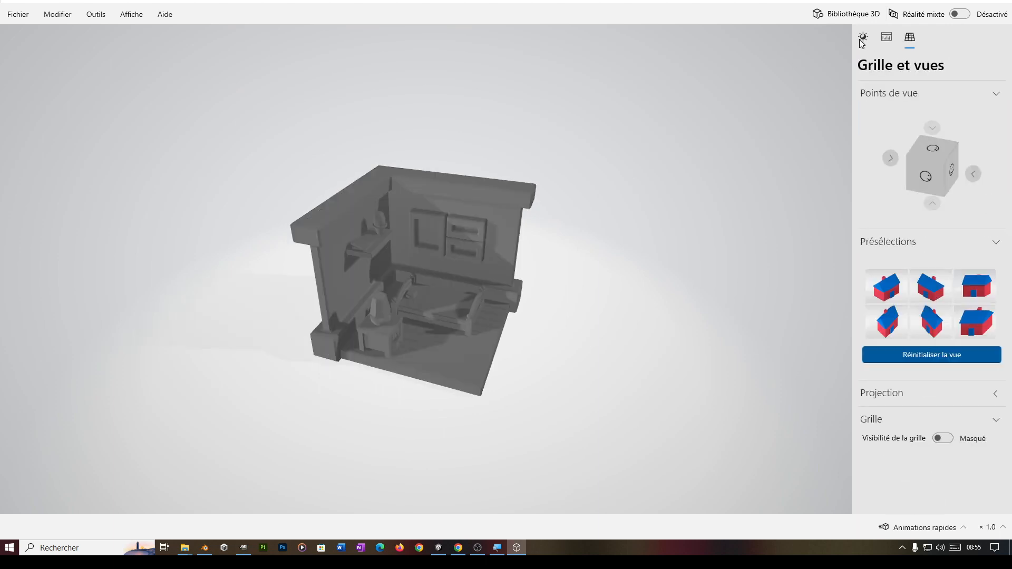
pyautogui.click(862, 37)
pyautogui.moveTo(509, 384); pyautogui.dragTo(454, 352)
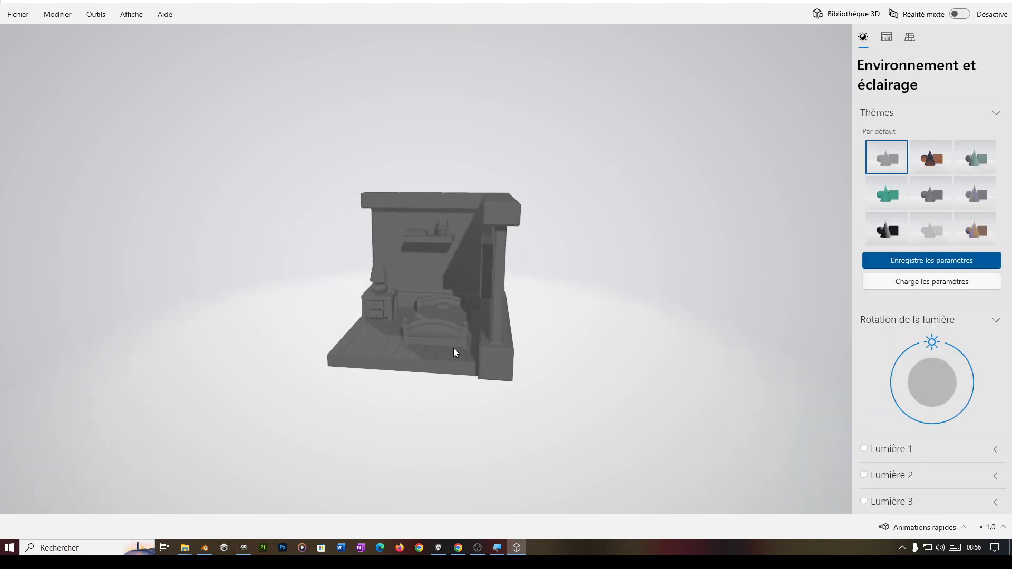
# Step: Switch to Unity and delete the HomePacked object from the Test scene
pyautogui.click(437, 549)
pyautogui.moveTo(496, 283)
pyautogui.mouseDown(button='middle')
pyautogui.moveTo(438, 278)
pyautogui.moveTo(490, 289)
pyautogui.mouseUp(button='middle')
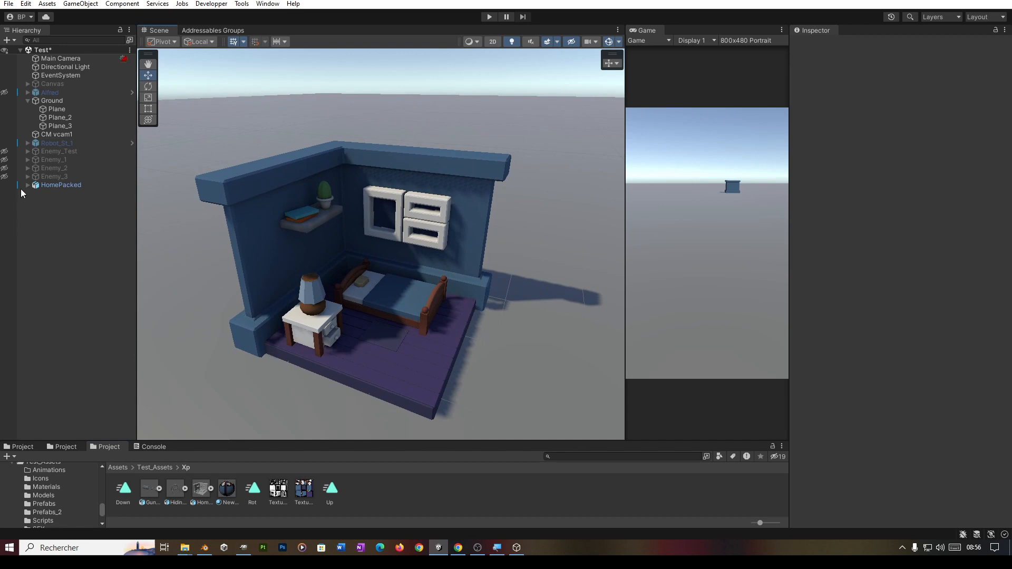
pyautogui.rightClick(55, 186)
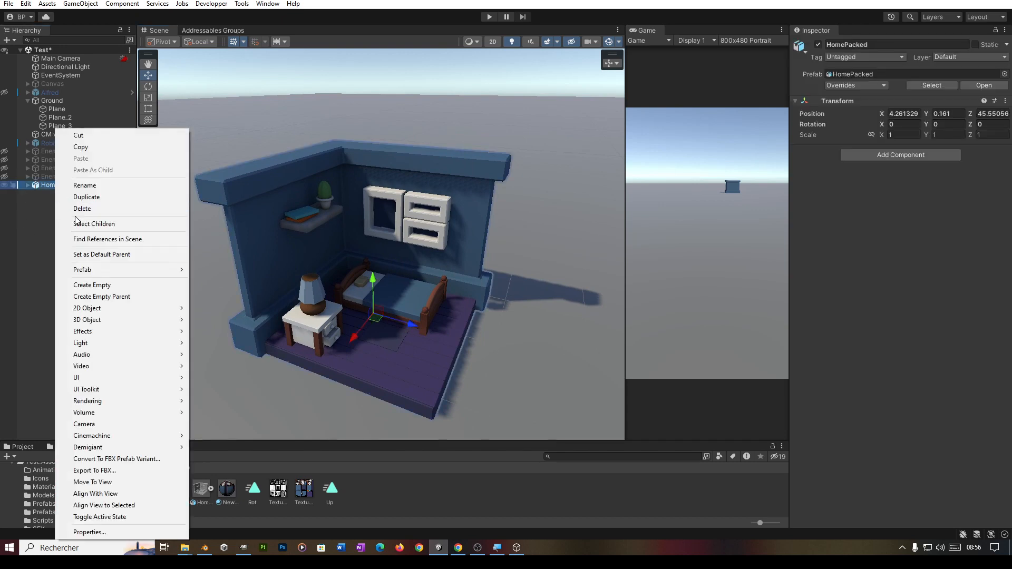
pyautogui.click(79, 208)
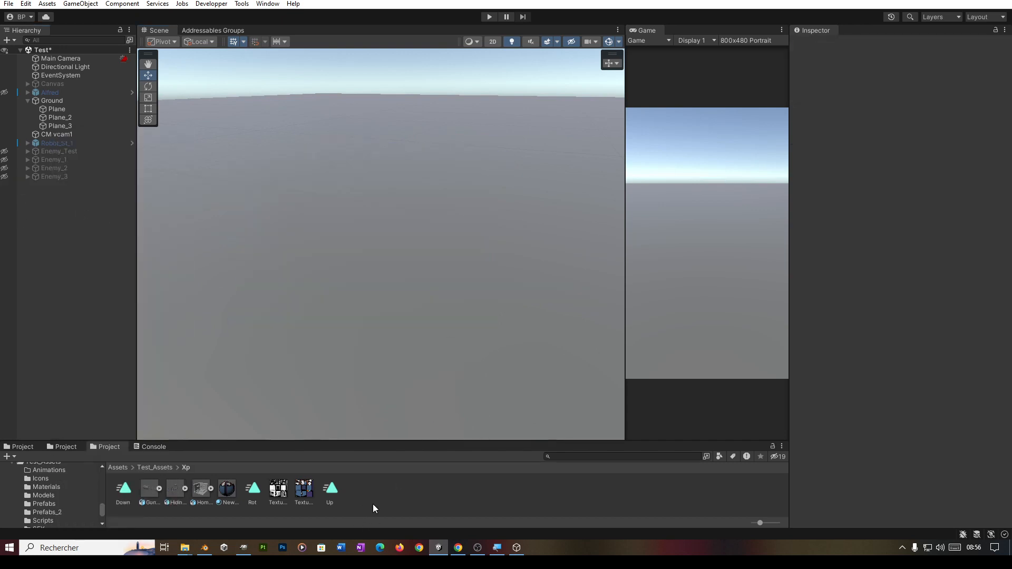
# Step: Enlarge the Project browser area below the Scene view
pyautogui.rightClick(419, 488)
pyautogui.click(408, 498)
pyautogui.moveTo(401, 439); pyautogui.dragTo(393, 350)
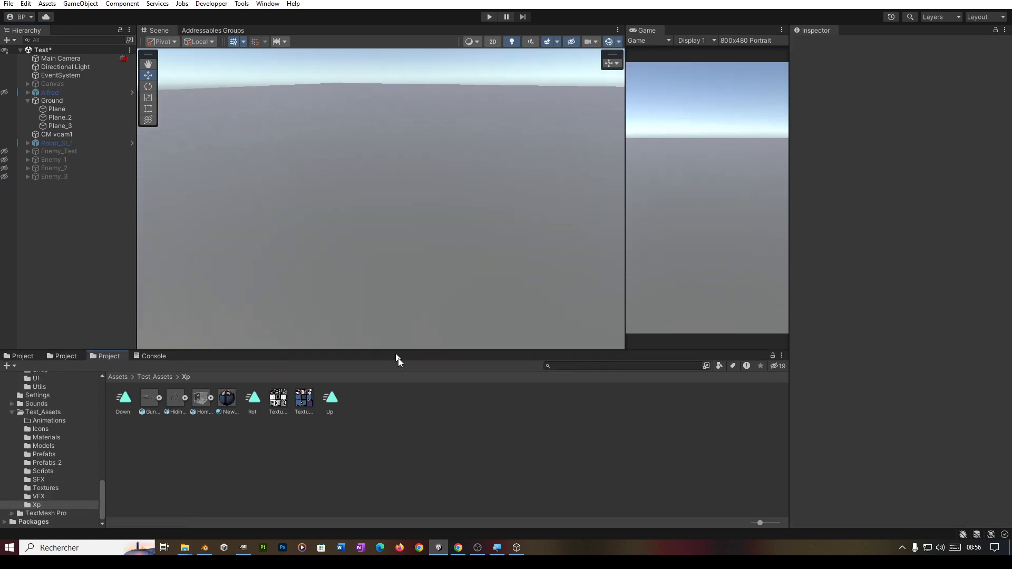
# Step: Import Home_4.fbx, Texture_AO.png, Texture_Color.png and Texture_ColorPlusAo.png from Nouveau dossier into the Xp folder
pyautogui.rightClick(423, 438)
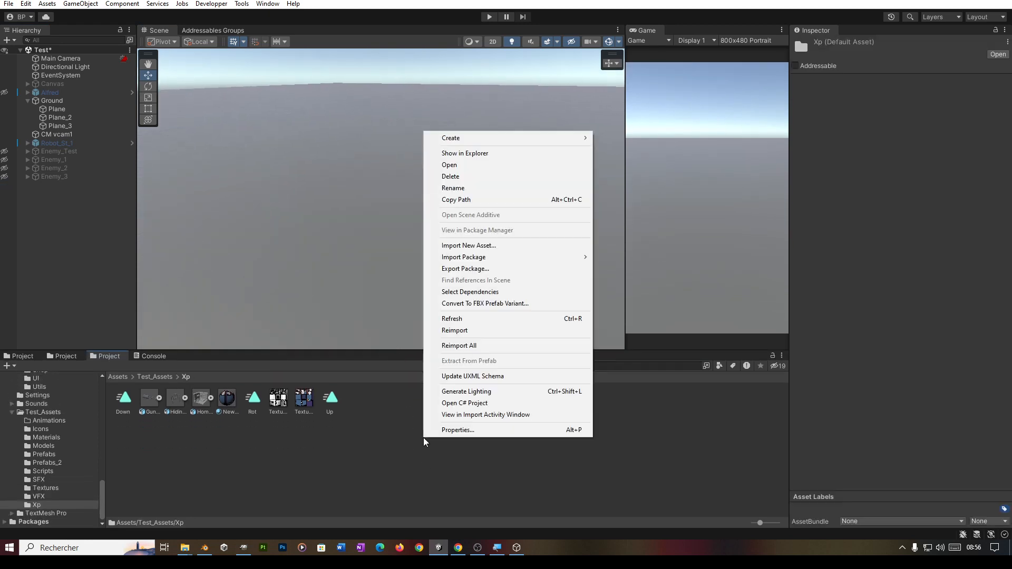
pyautogui.click(493, 246)
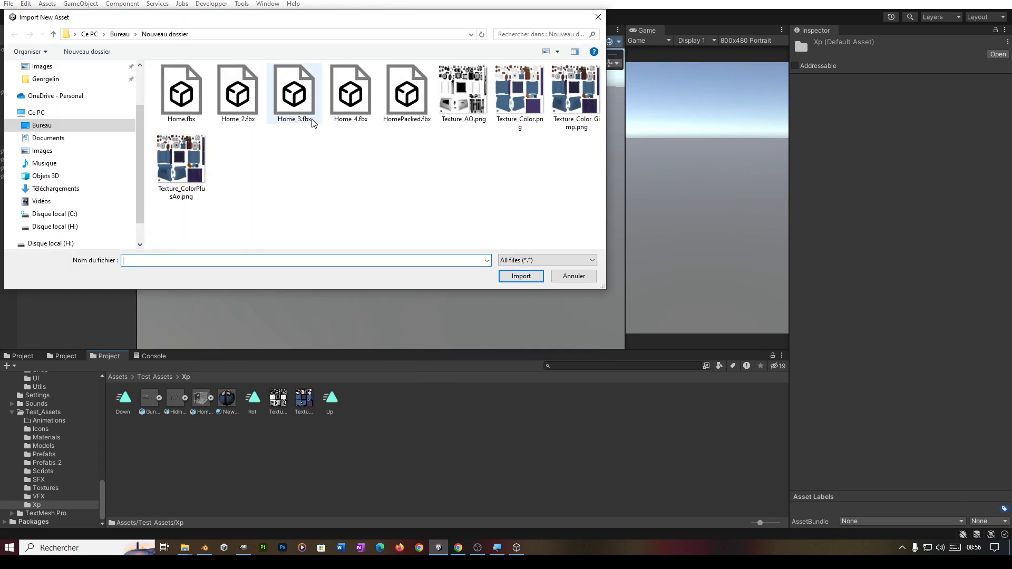
pyautogui.click(350, 102)
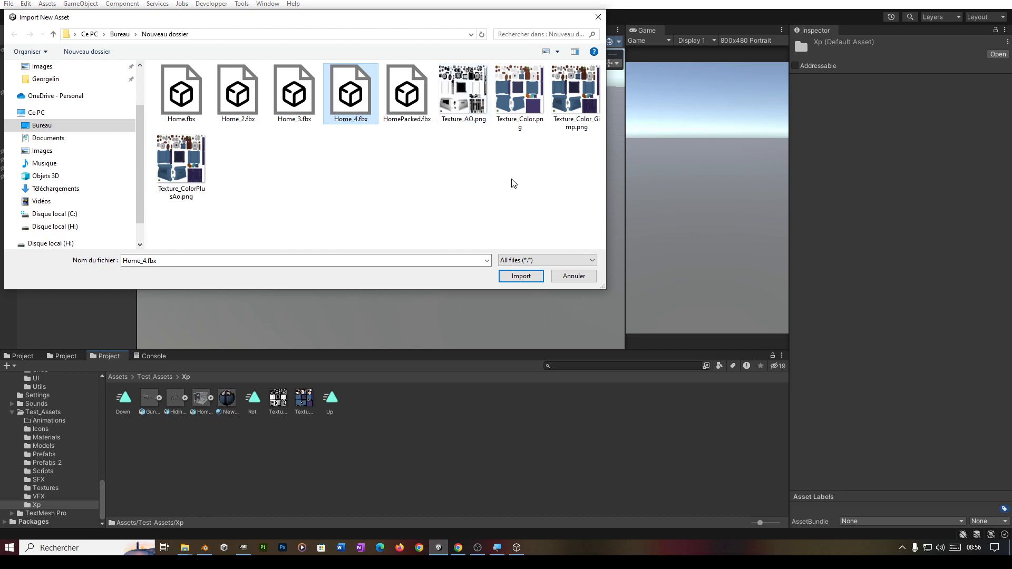
pyautogui.keyDown('shift'); pyautogui.click(479, 120); pyautogui.keyUp('shift')
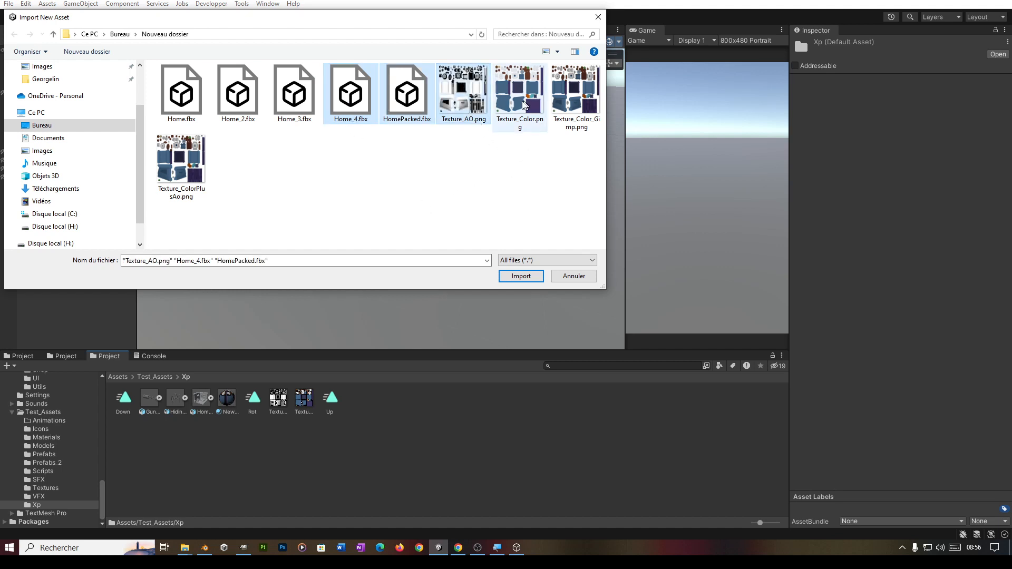
pyautogui.click(492, 170)
pyautogui.click(351, 121)
pyautogui.keyDown('ctrl'); pyautogui.click(465, 118); pyautogui.keyUp('ctrl')
pyautogui.keyDown('ctrl'); pyautogui.click(517, 126); pyautogui.keyUp('ctrl')
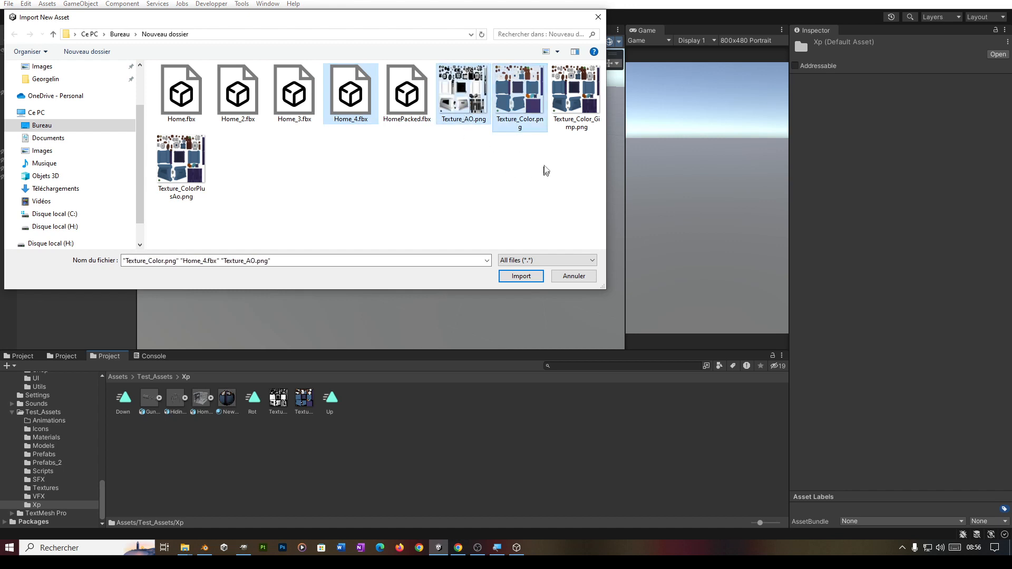
pyautogui.keyDown('ctrl'); pyautogui.click(566, 127); pyautogui.keyUp('ctrl')
pyautogui.keyDown('ctrl'); pyautogui.click(566, 126); pyautogui.keyUp('ctrl')
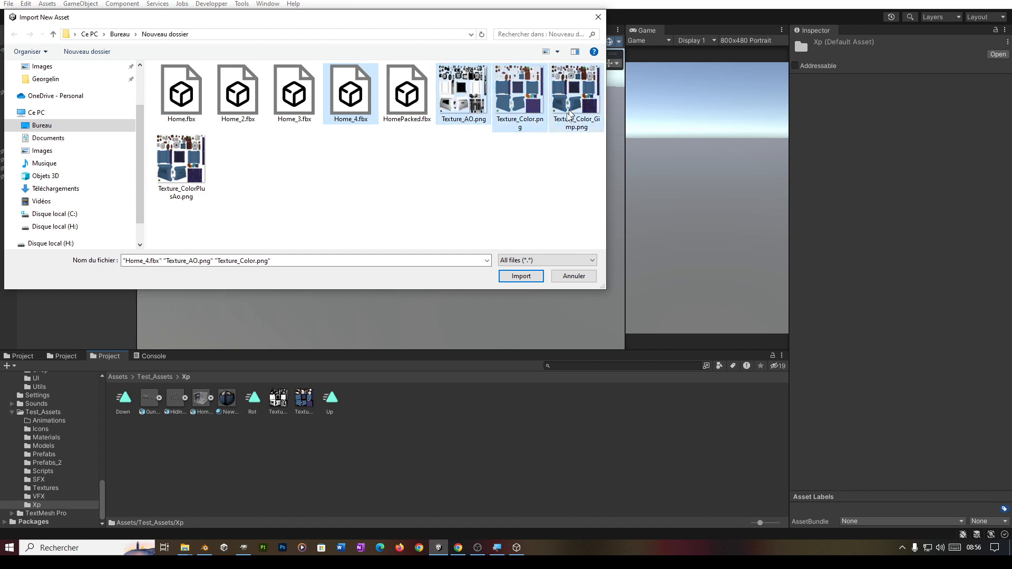
pyautogui.keyDown('ctrl'); pyautogui.click(182, 161); pyautogui.keyUp('ctrl')
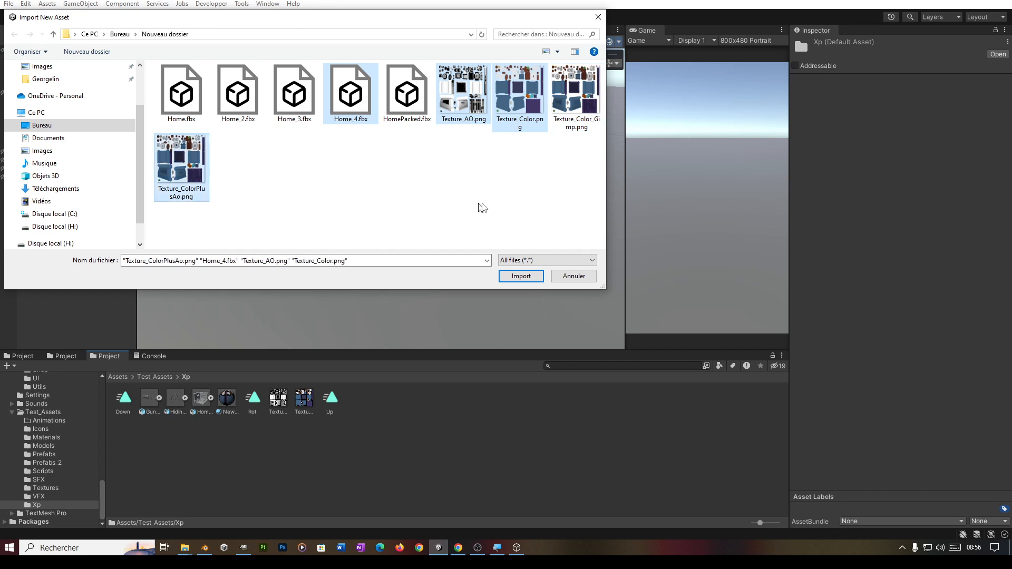
pyautogui.click(520, 277)
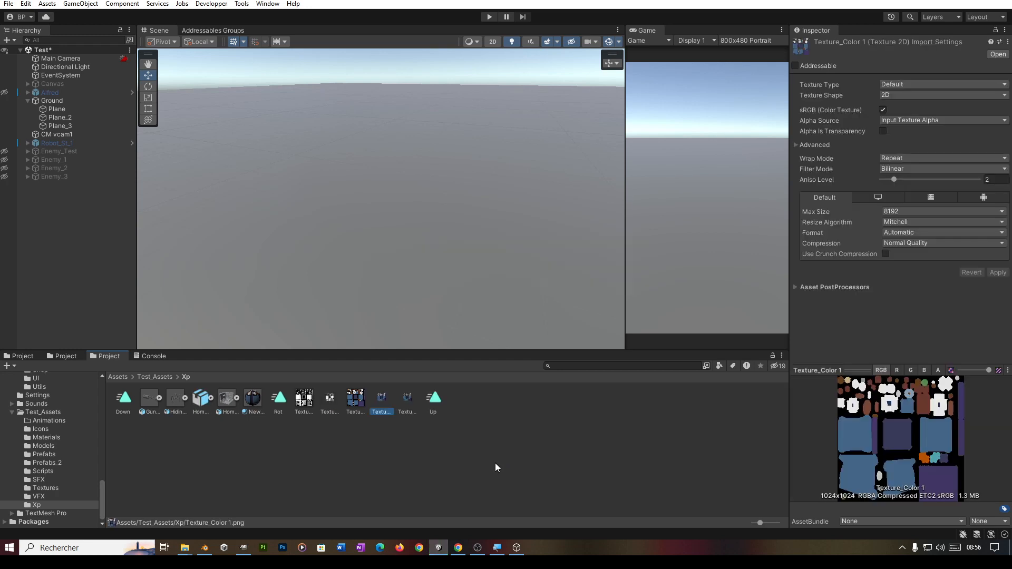
# Step: Place the HomePacked model from the Xp folder on the ground in the Test scene and inspect its floor level
pyautogui.click(317, 466)
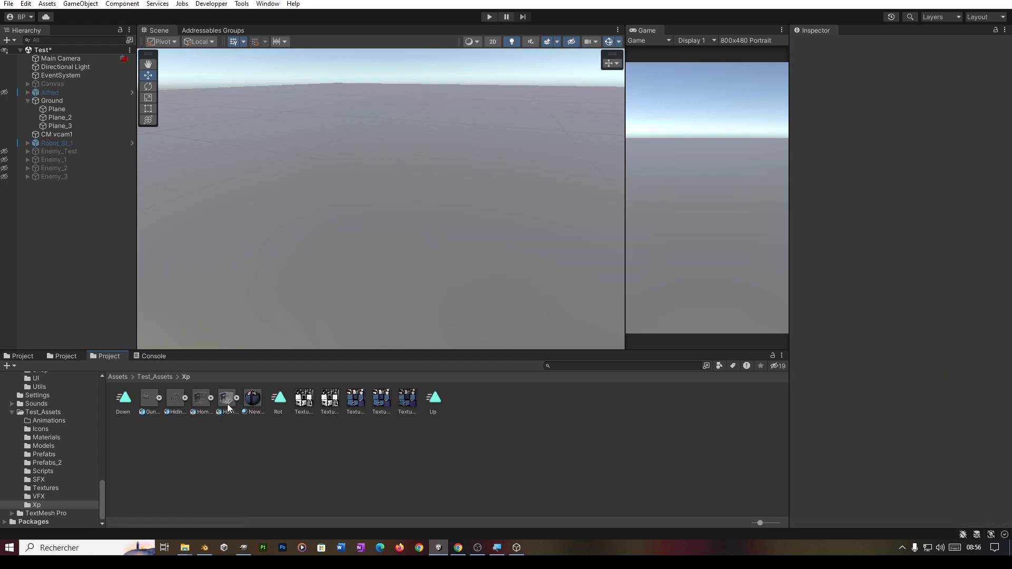
pyautogui.moveTo(226, 404); pyautogui.dragTo(373, 244)
pyautogui.keyDown('alt'); pyautogui.moveTo(492, 274); pyautogui.dragTo(392, 262); pyautogui.keyUp('alt')
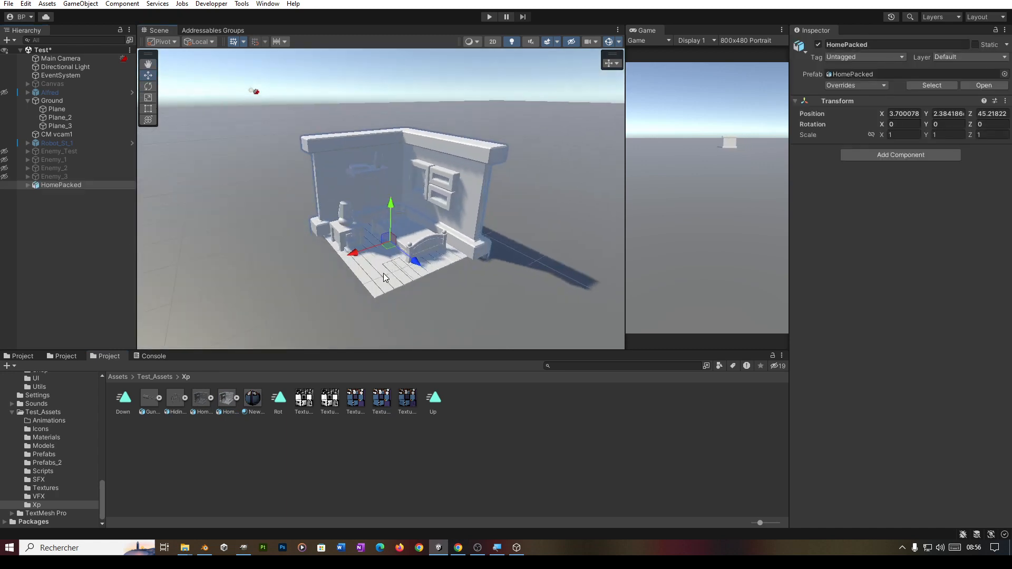
pyautogui.scroll(3, 493, 292)
pyautogui.moveTo(500, 291); pyautogui.dragTo(452, 260, button='middle')
pyautogui.keyDown('alt'); pyautogui.moveTo(423, 272); pyautogui.dragTo(389, 235); pyautogui.keyUp('alt')
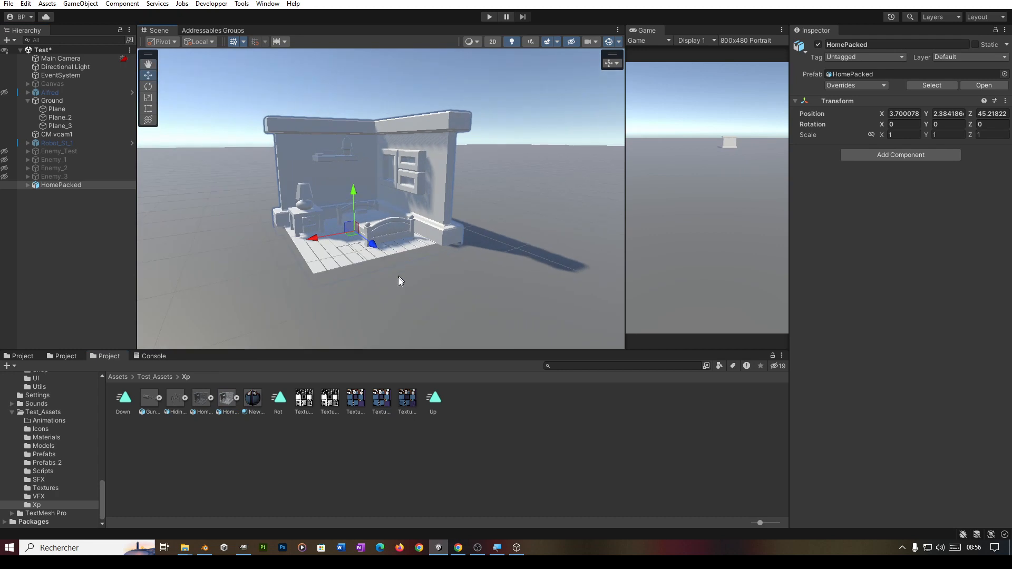
pyautogui.scroll(1, 398, 277)
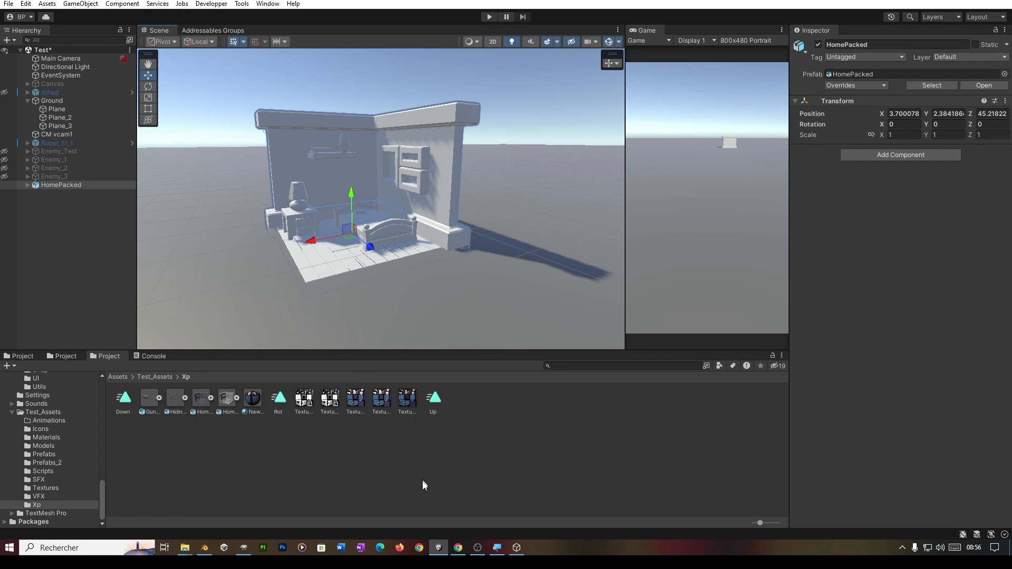
# Step: Switch to Blender, select the Mur_Plancher_Fenêtre object and show the room in front orthographic view
pyautogui.click(207, 548)
pyautogui.moveTo(340, 389); pyautogui.dragTo(445, 362, button='middle')
pyautogui.click(448, 371)
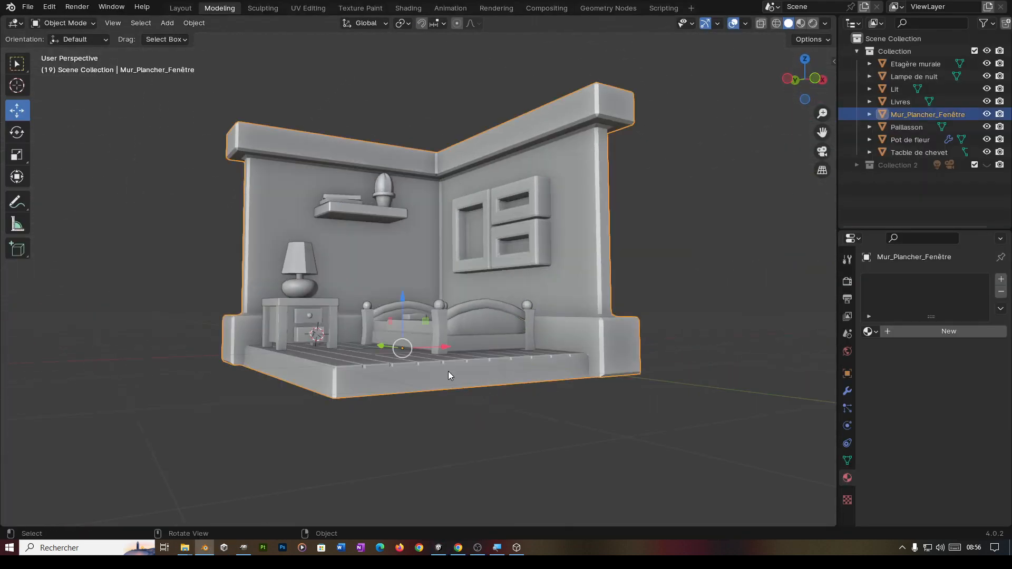
pyautogui.press('KP_1')
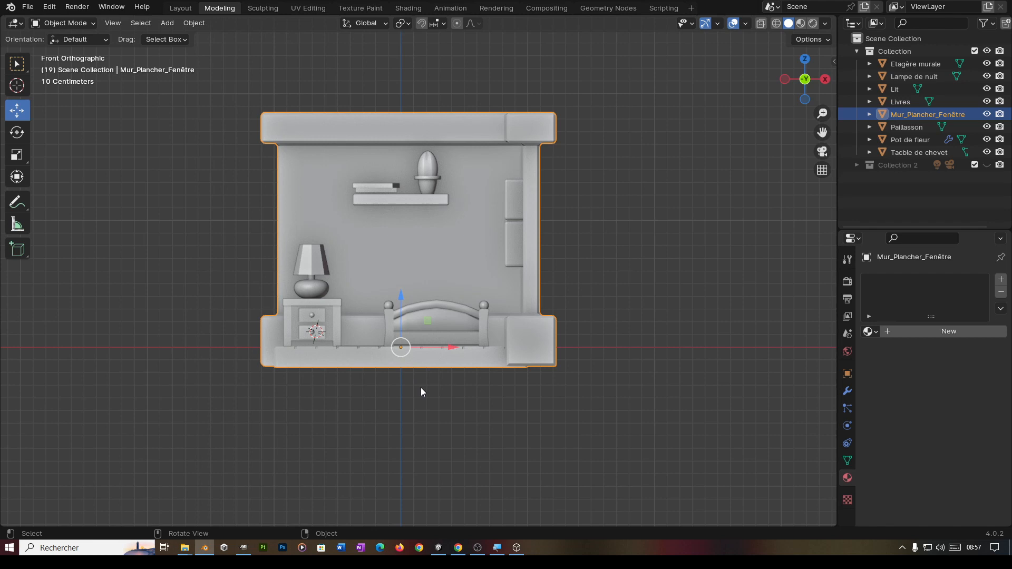
# Step: Try to raise only the Mur_Plancher_Fenêtre mesh along Z in Edit Mode
pyautogui.press('Tab')
pyautogui.press('a')
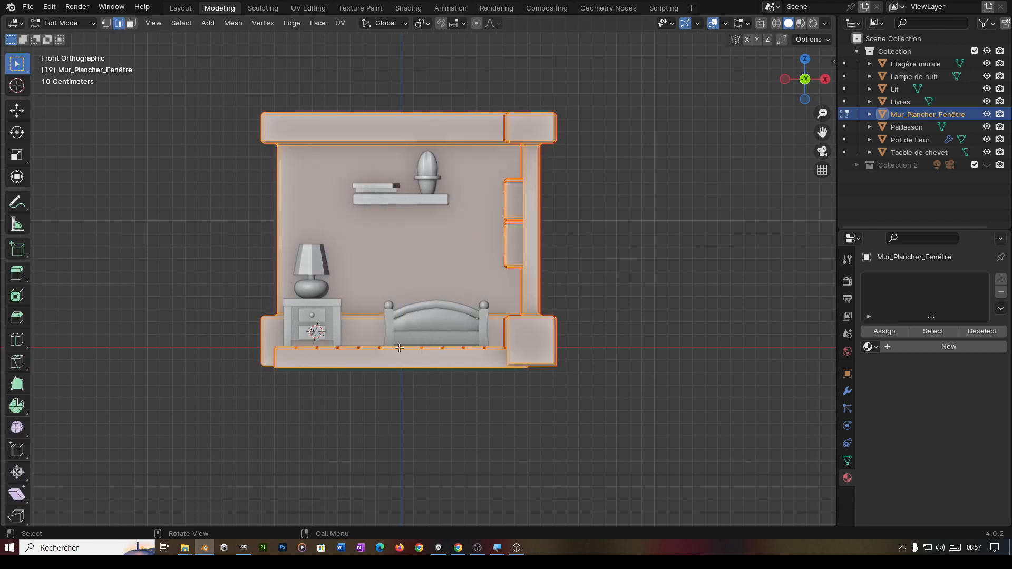
pyautogui.click(17, 110)
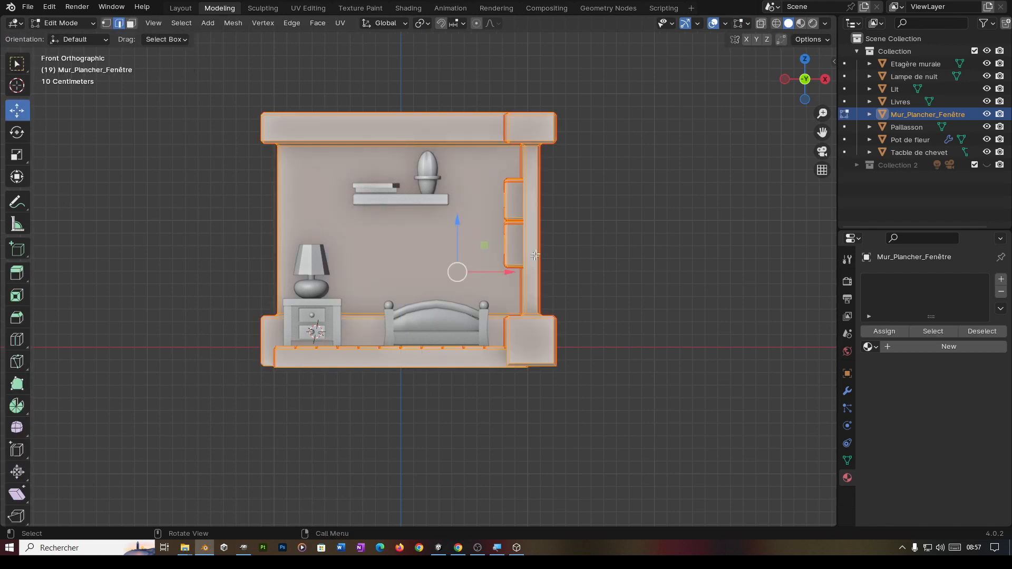
pyautogui.moveTo(455, 224)
pyautogui.mouseDown()
pyautogui.moveTo(461, 174)
pyautogui.moveTo(457, 211)
pyautogui.mouseUp()
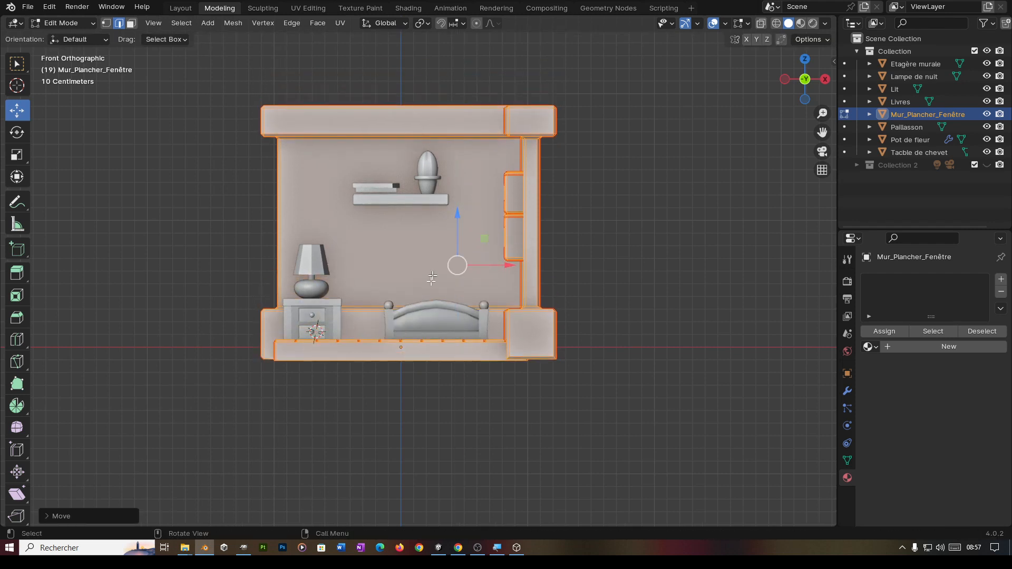
pyautogui.hotkey('ctrl', 'z')
pyautogui.press('Tab')
# Step: Select all room objects and raise their combined geometry slightly along Z in Edit Mode, leaving the origins in place
pyautogui.hotkey('alt', 'a')
pyautogui.press('a')
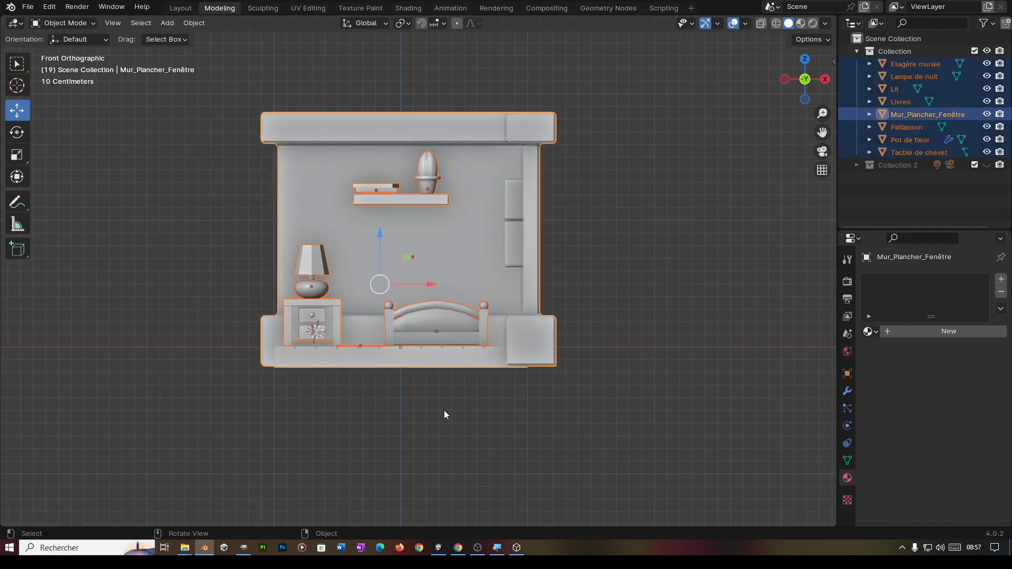
pyautogui.press('Tab')
pyautogui.press('a')
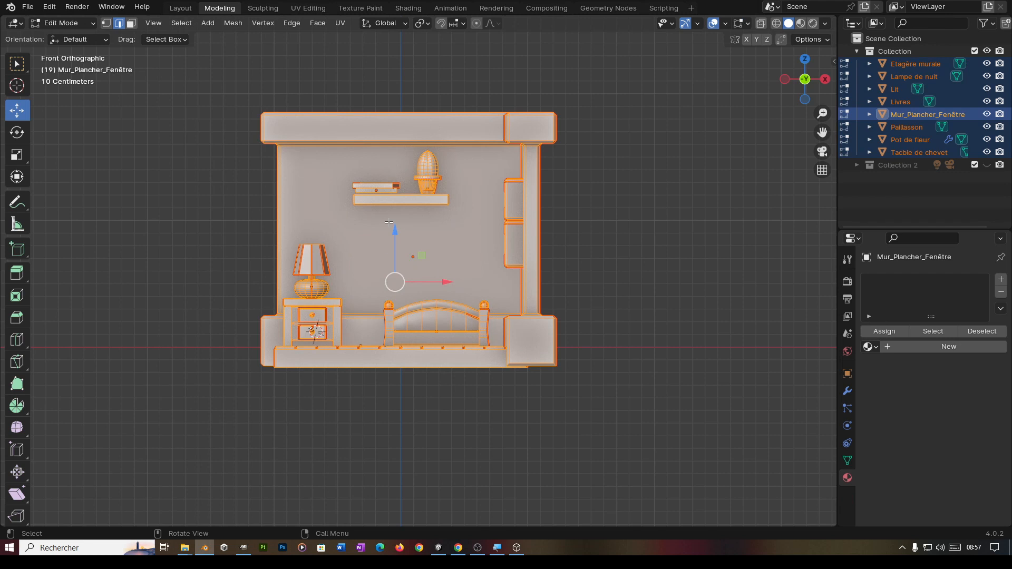
pyautogui.moveTo(395, 230); pyautogui.dragTo(394, 207)
pyautogui.press('Tab')
pyautogui.moveTo(424, 391); pyautogui.dragTo(482, 425, button='middle')
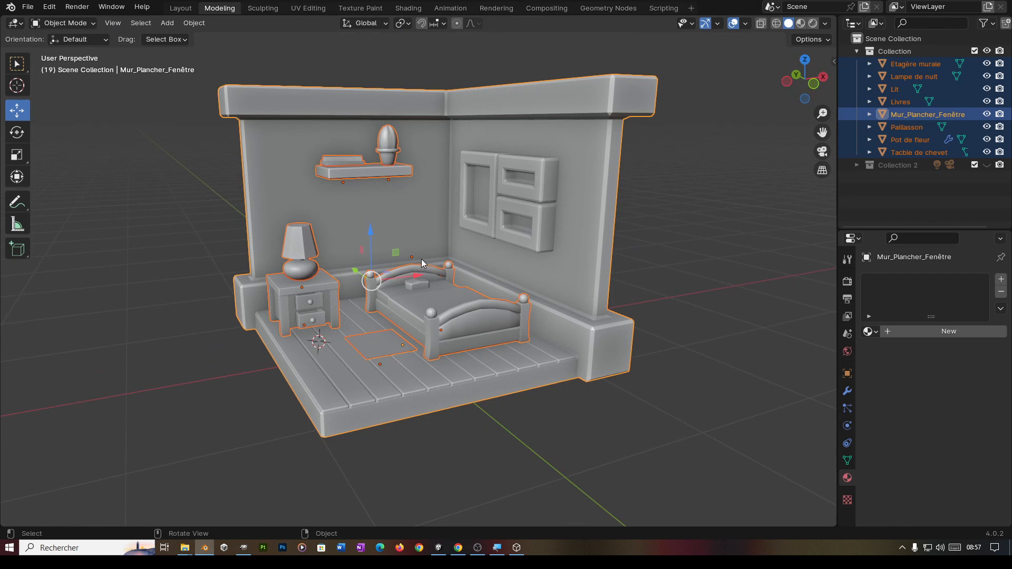
# Step: Export the selected meshes as FBX to Nouveau dossier, overwriting Home_4.fbx
pyautogui.click(27, 7)
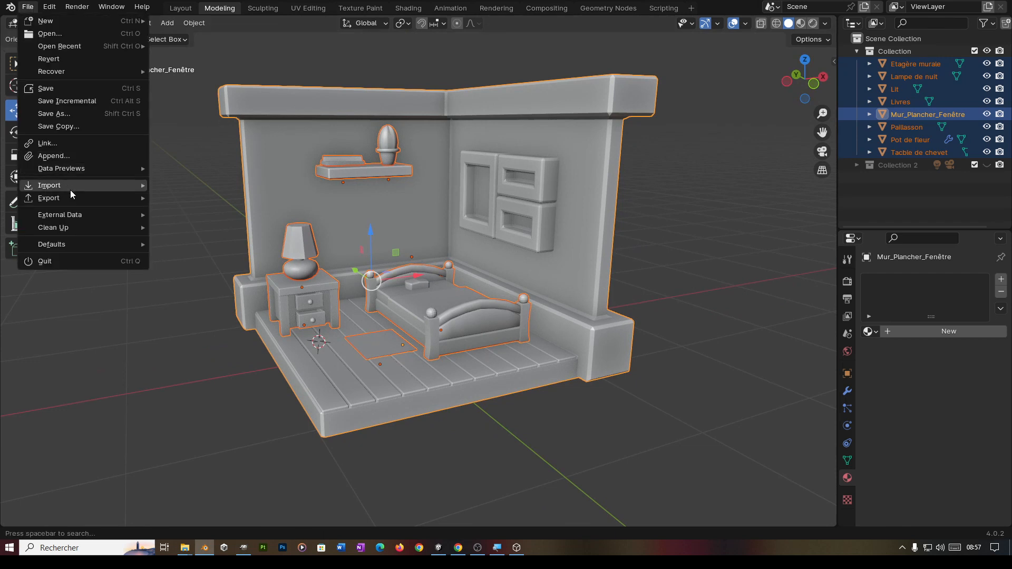
pyautogui.moveTo(71, 198)
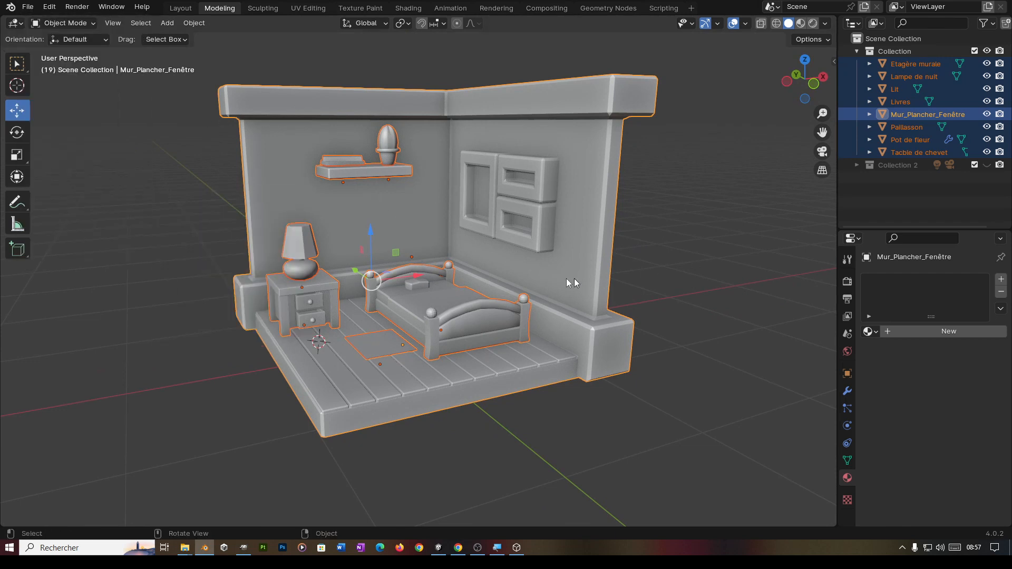
pyautogui.click(28, 6)
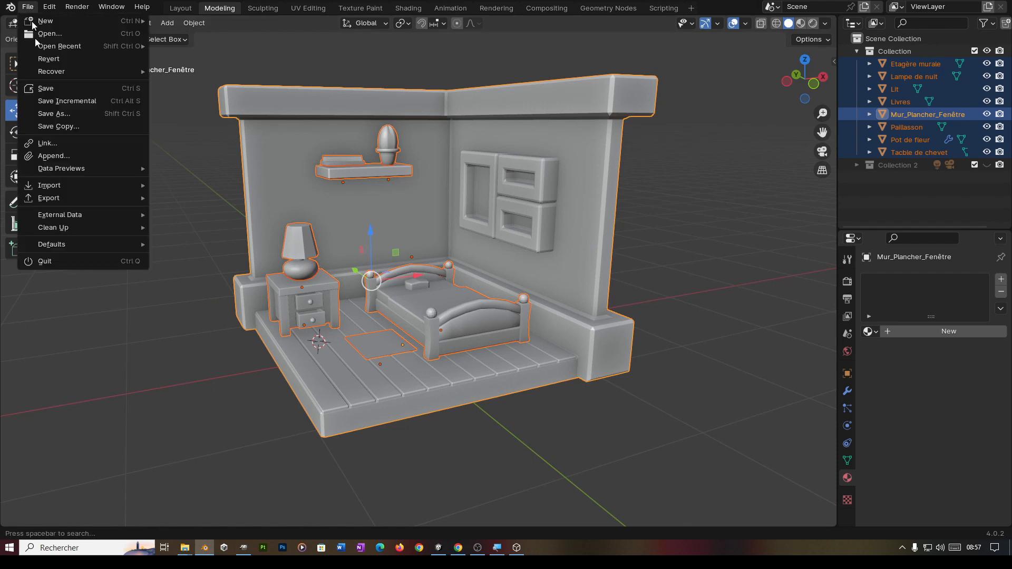
pyautogui.moveTo(64, 201)
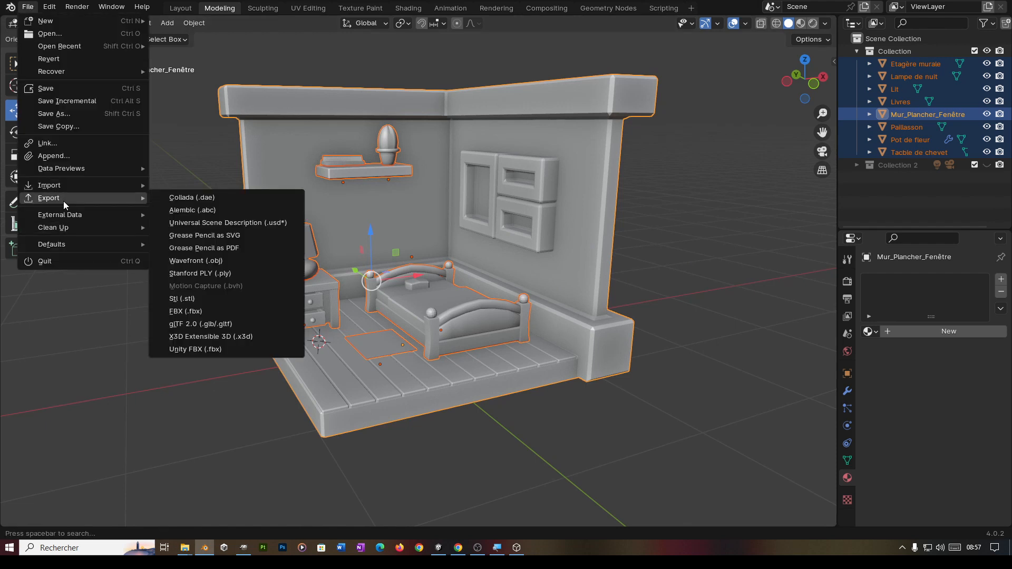
pyautogui.click(199, 311)
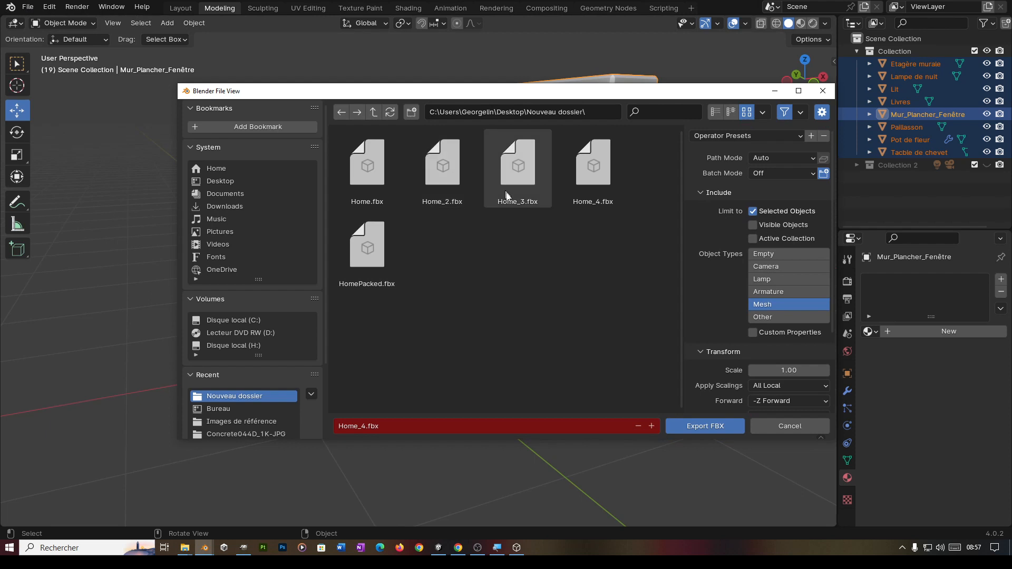
pyautogui.click(577, 192)
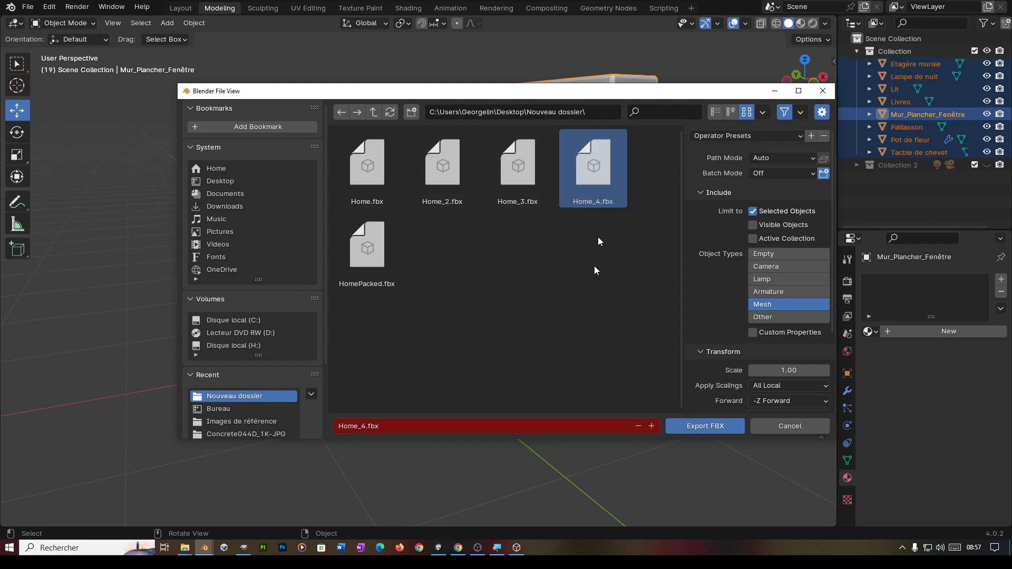
pyautogui.click(695, 425)
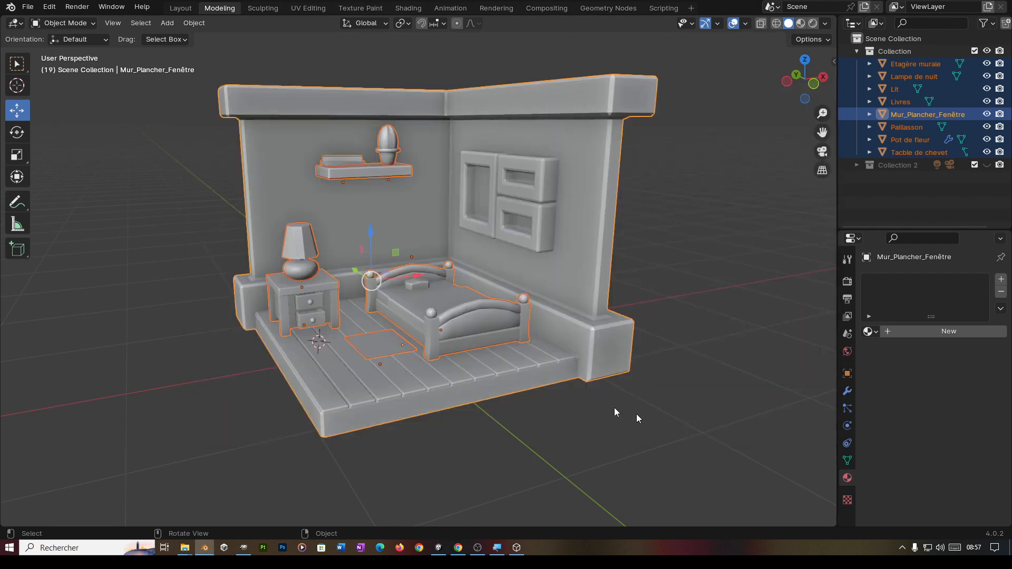
# Step: Switch to Unity and import the updated Home_4.fbx from Nouveau dossier into the Xp folder
pyautogui.click(439, 548)
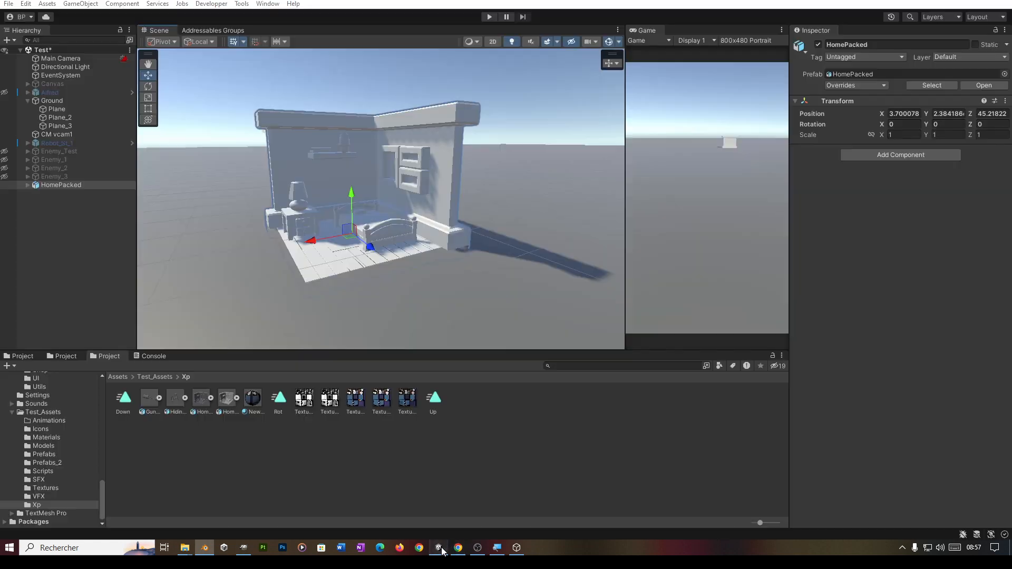
pyautogui.click(227, 401)
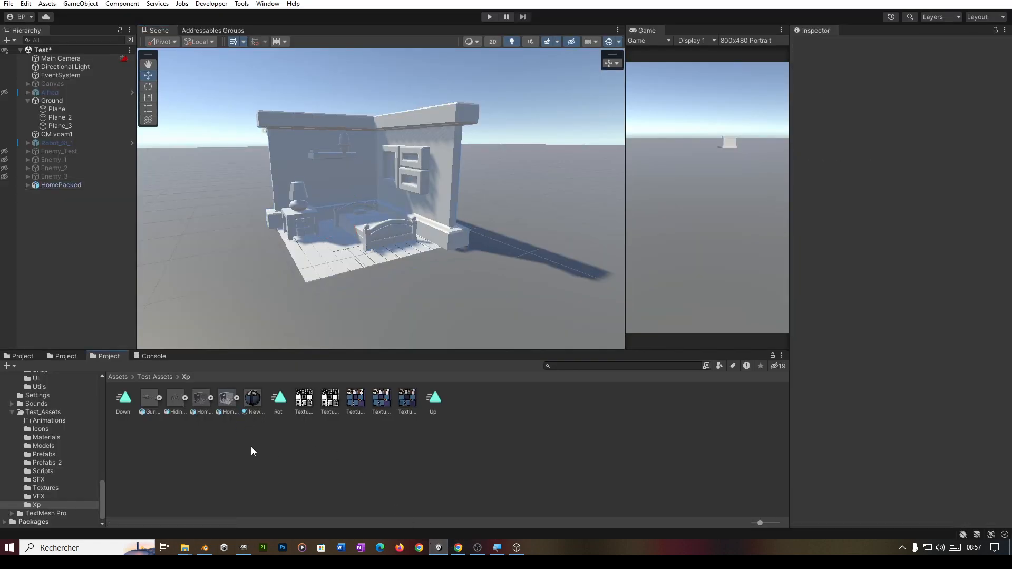
pyautogui.rightClick(251, 447)
pyautogui.click(272, 258)
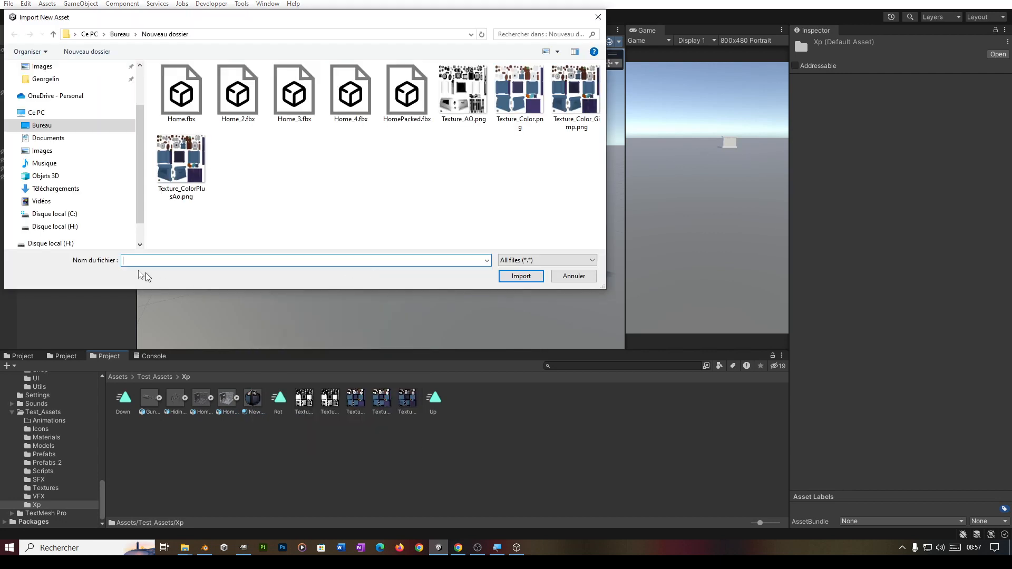
pyautogui.click(350, 93)
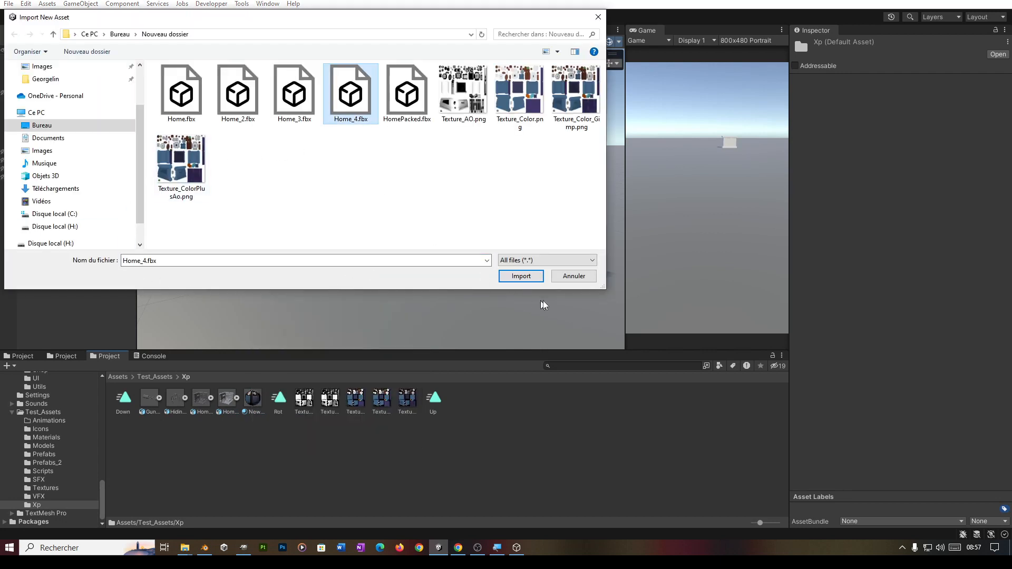
pyautogui.click(524, 276)
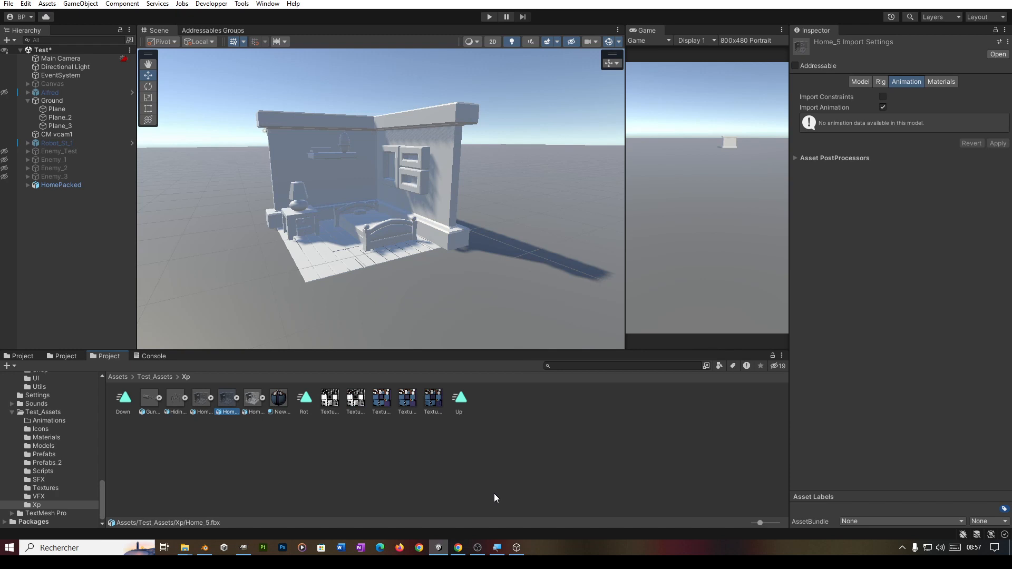
# Step: Move the HomePacked object aside along the X axis to position X -2.1, leaving free space in the scene
pyautogui.click(249, 398)
pyautogui.click(220, 406)
pyautogui.hotkey('alt', 'Tab')
pyautogui.hotkey('alt', 'Tab')
pyautogui.scroll(-4, 330, 328)
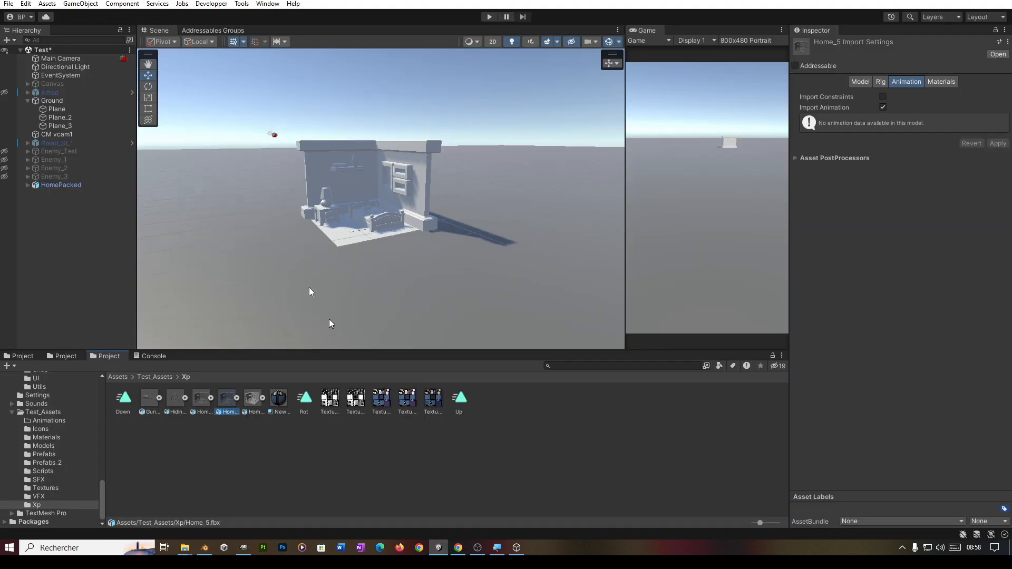
pyautogui.click(66, 186)
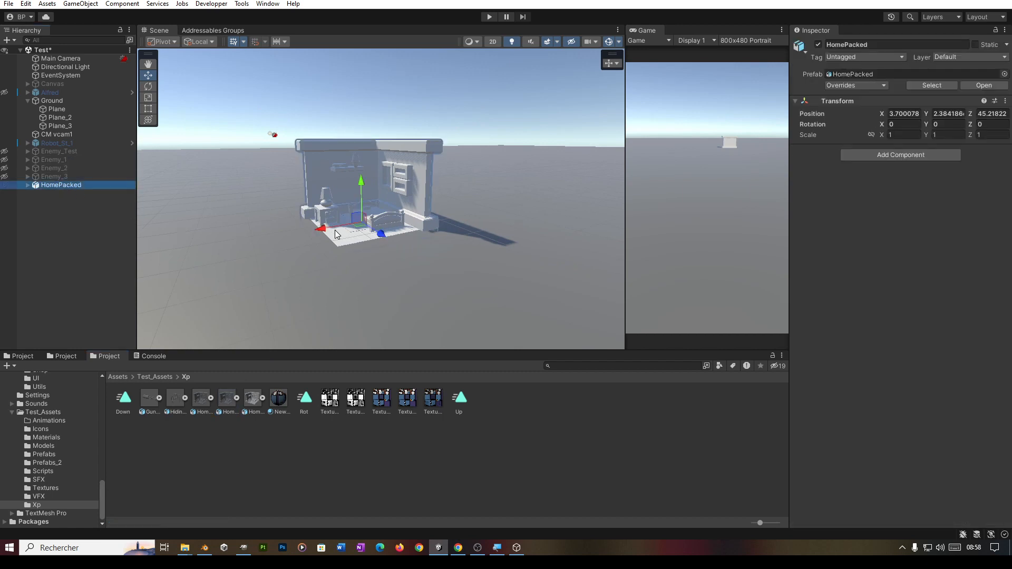
pyautogui.moveTo(334, 230); pyautogui.dragTo(494, 211)
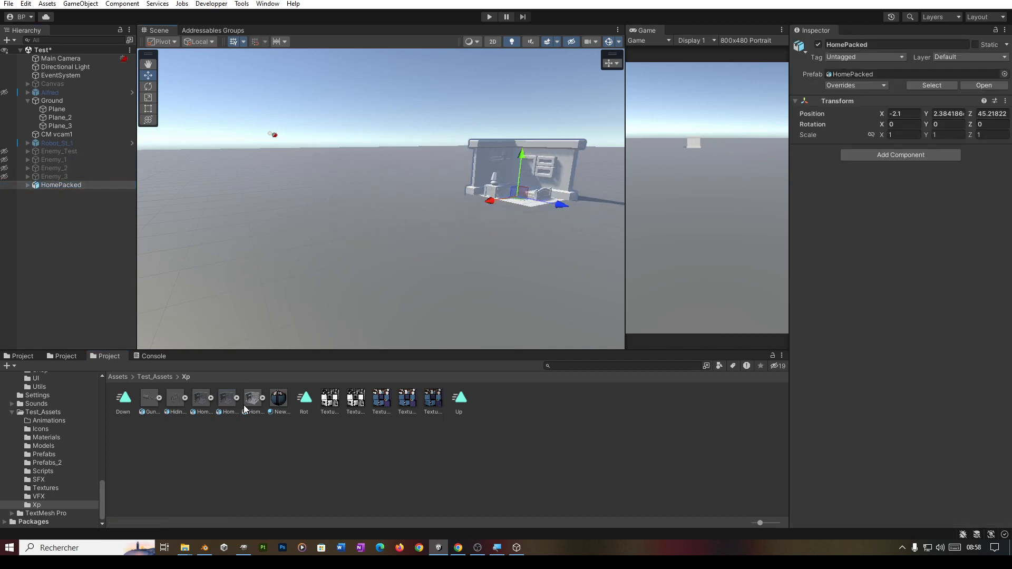
# Step: Place the Home_5 model from the Xp folder in the scene, on the ground in front of HomePacked
pyautogui.moveTo(250, 403); pyautogui.dragTo(254, 248)
pyautogui.moveTo(224, 403); pyautogui.dragTo(352, 283)
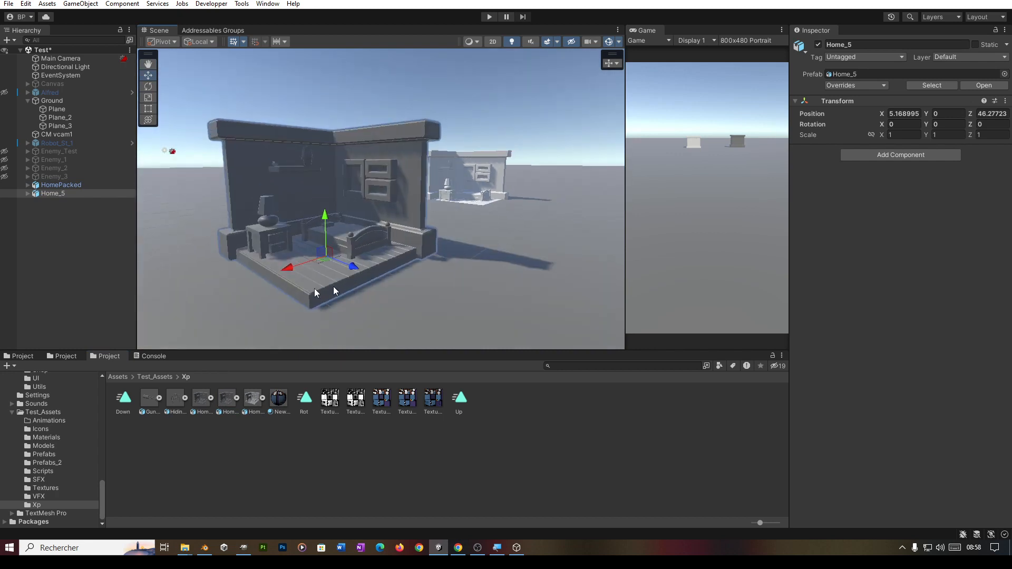
pyautogui.scroll(3, 444, 297)
pyautogui.keyDown('alt'); pyautogui.moveTo(444, 296); pyautogui.dragTo(330, 256, button='right'); pyautogui.keyUp('alt')
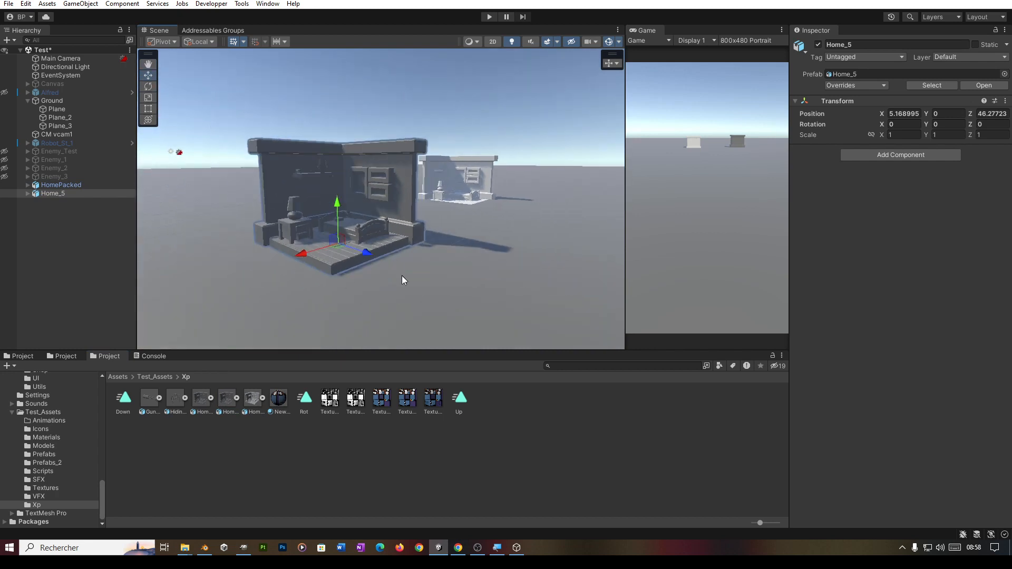
pyautogui.keyDown('alt'); pyautogui.moveTo(399, 271); pyautogui.dragTo(333, 293); pyautogui.keyUp('alt')
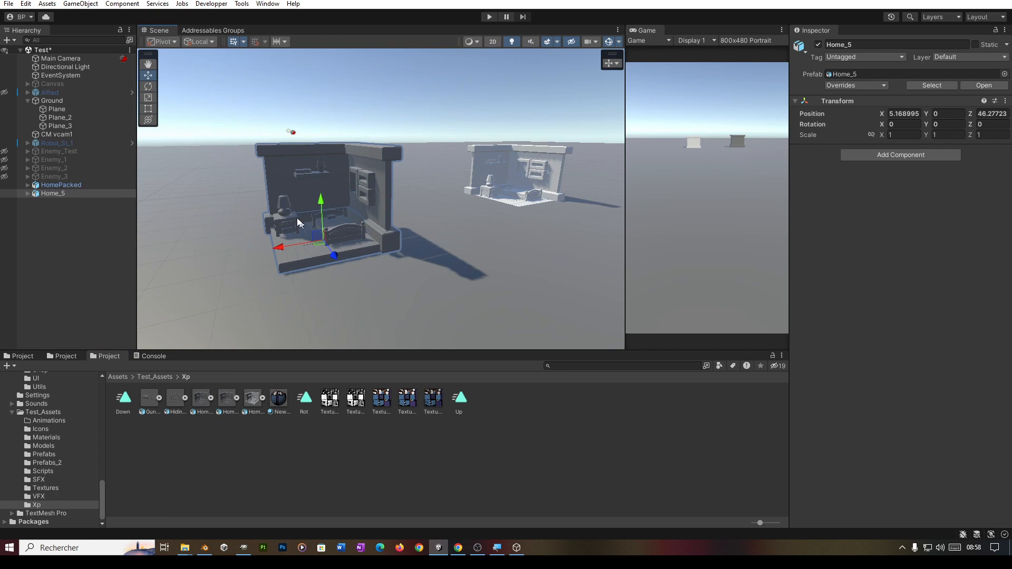
# Step: Create a new material in the Xp folder with Texture_Color as its base map and Texture_AO as its occlusion map
pyautogui.rightClick(447, 491)
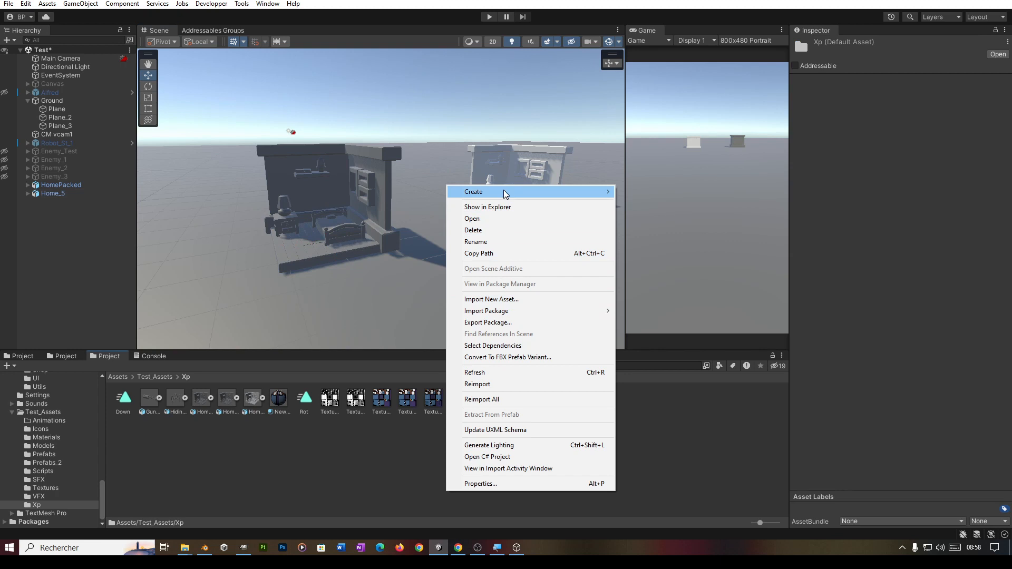
pyautogui.moveTo(504, 191)
pyautogui.click(653, 323)
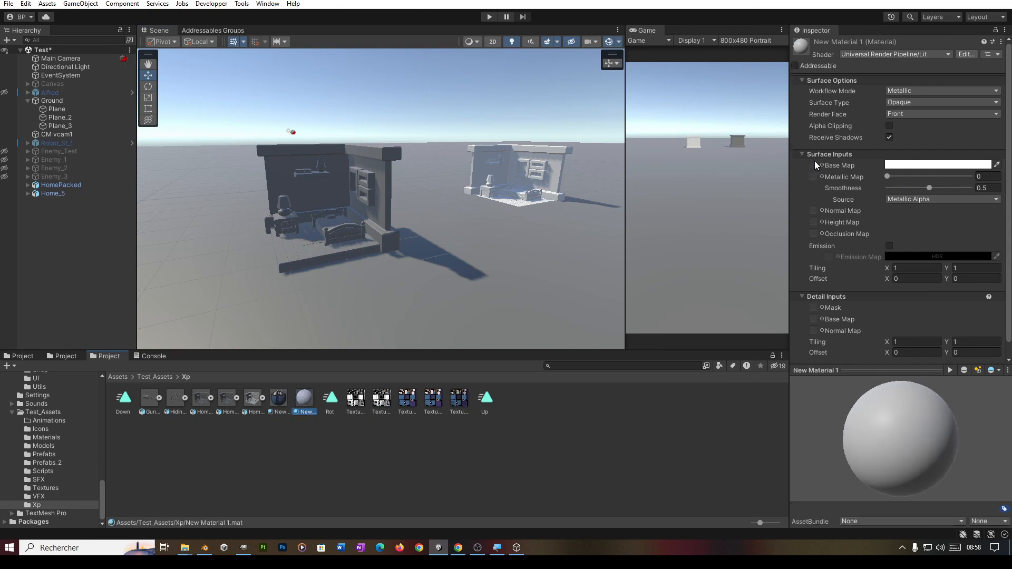
pyautogui.click(460, 430)
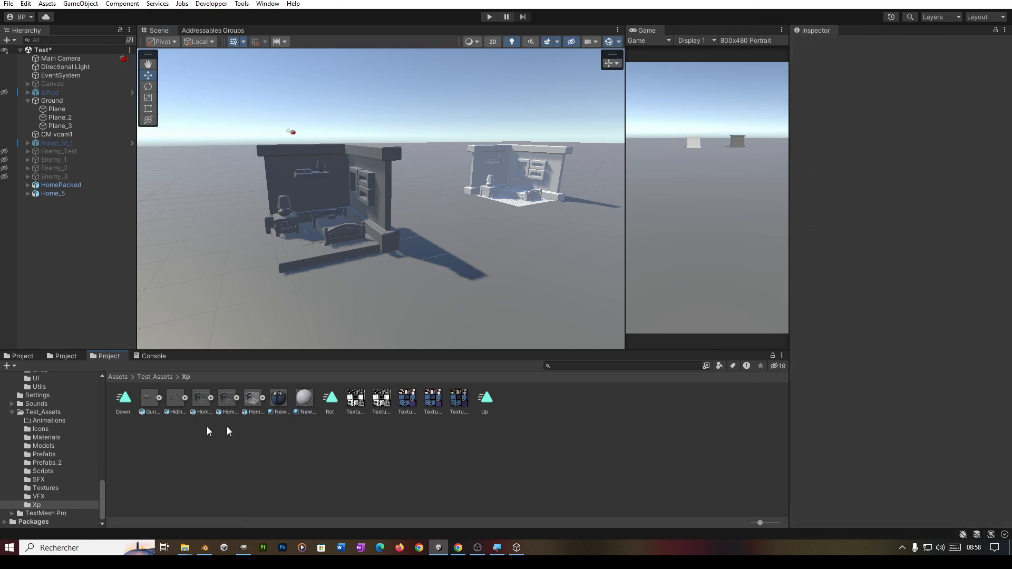
pyautogui.click(305, 401)
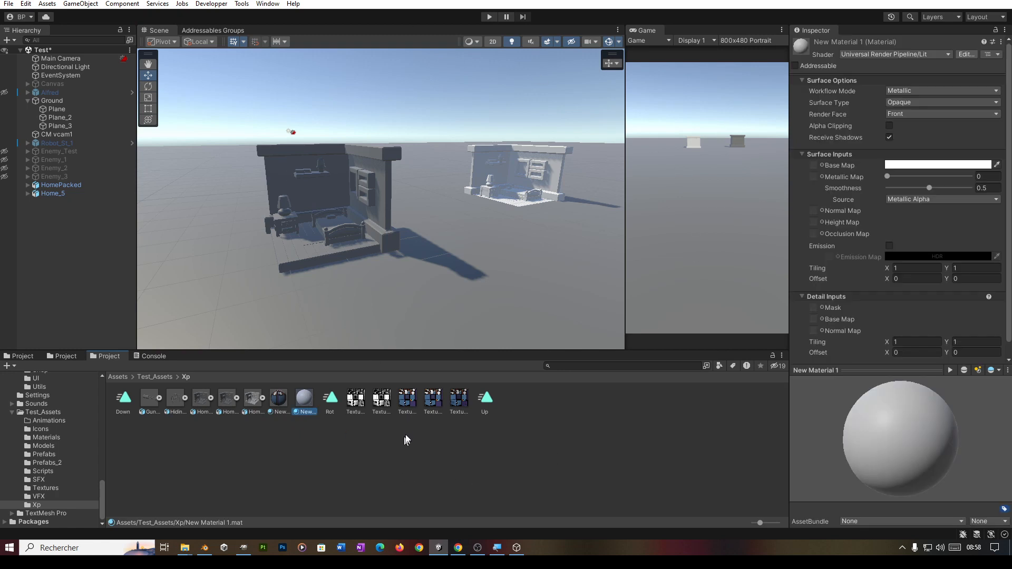
pyautogui.moveTo(408, 401); pyautogui.dragTo(814, 166)
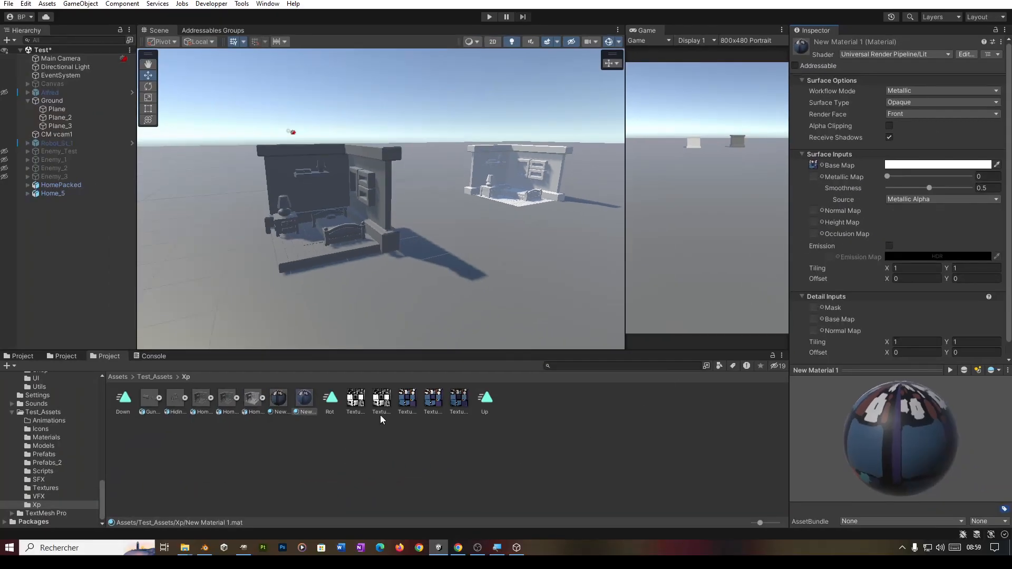
pyautogui.moveTo(358, 405); pyautogui.dragTo(814, 234)
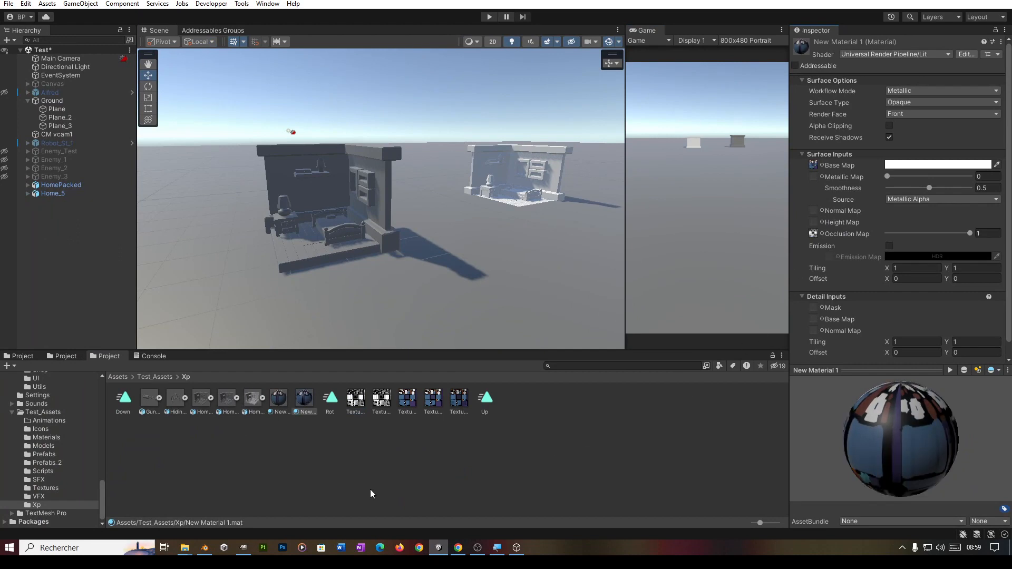
# Step: Apply New Material 1 to Home_5's walls and floor, bed, nightstand, lamp, shelf, books and plant
pyautogui.moveTo(304, 399); pyautogui.dragTo(327, 213)
pyautogui.scroll(3, 337, 303)
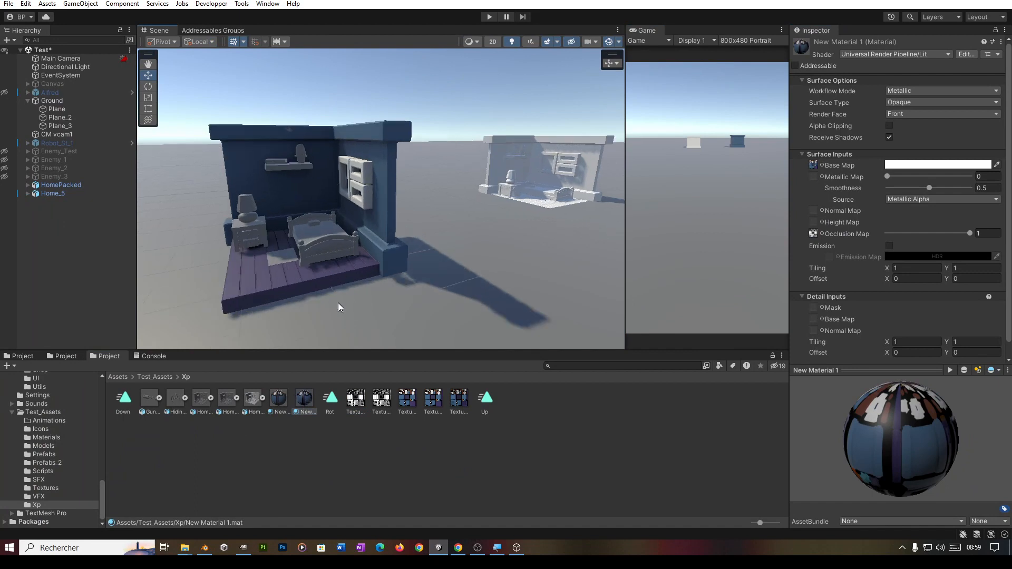
pyautogui.moveTo(309, 404); pyautogui.dragTo(317, 244)
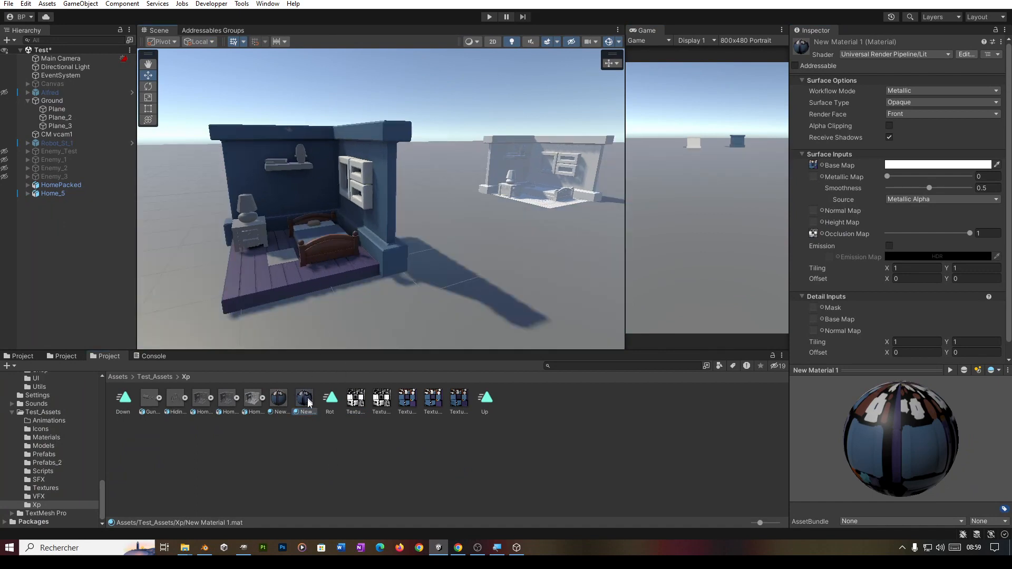
pyautogui.moveTo(309, 400); pyautogui.dragTo(262, 240)
pyautogui.moveTo(310, 402); pyautogui.dragTo(246, 196)
pyautogui.moveTo(305, 390); pyautogui.dragTo(354, 175)
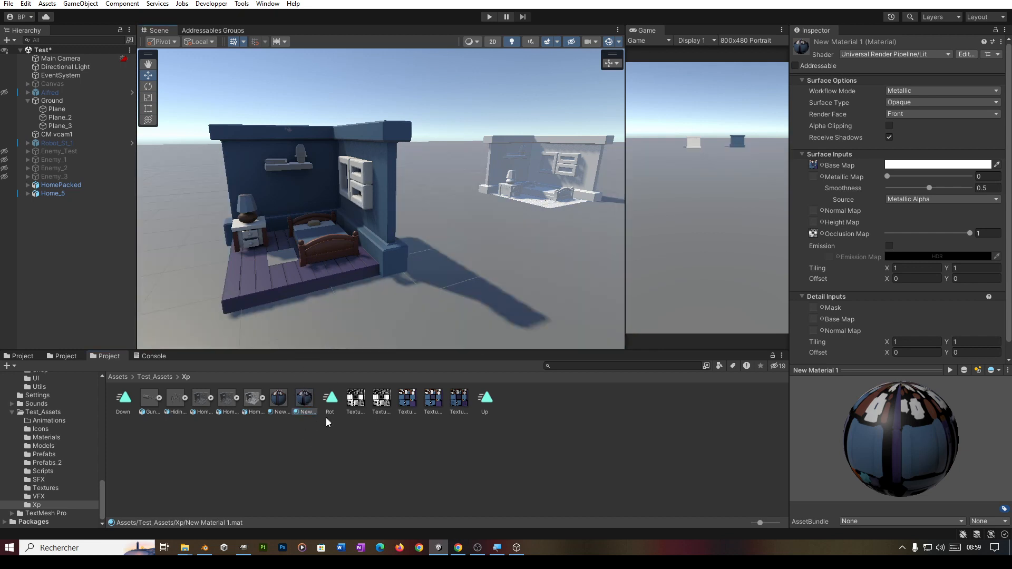
pyautogui.moveTo(309, 401); pyautogui.dragTo(287, 167)
pyautogui.moveTo(305, 403); pyautogui.dragTo(278, 164)
pyautogui.moveTo(313, 412); pyautogui.dragTo(305, 152)
# Step: Examine the textured Home_5 room from several angles and distances
pyautogui.keyDown('alt'); pyautogui.moveTo(464, 263); pyautogui.dragTo(515, 290); pyautogui.keyUp('alt')
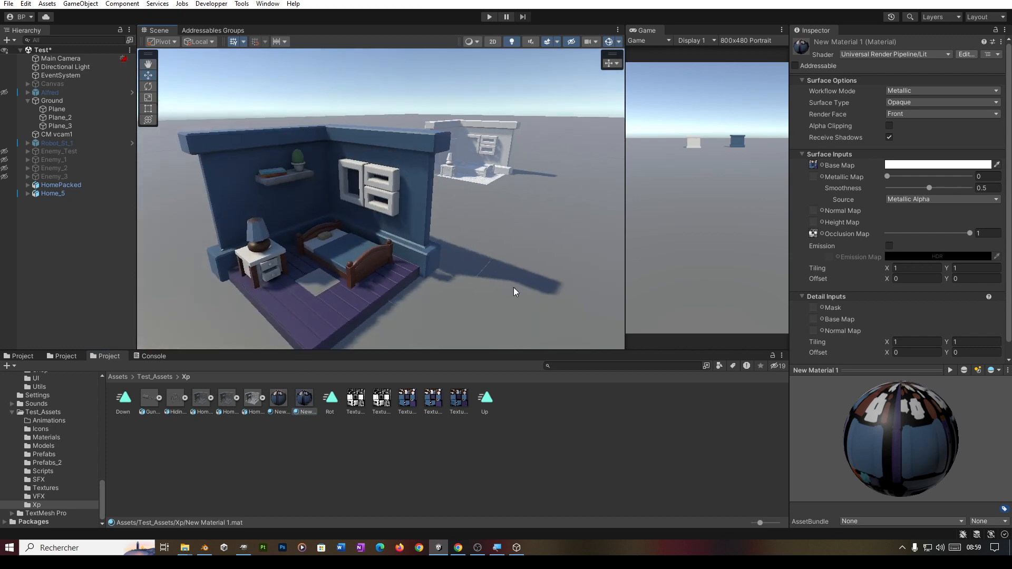
pyautogui.scroll(-3, 387, 290)
pyautogui.keyDown('alt'); pyautogui.moveTo(386, 290); pyautogui.dragTo(416, 283); pyautogui.keyUp('alt')
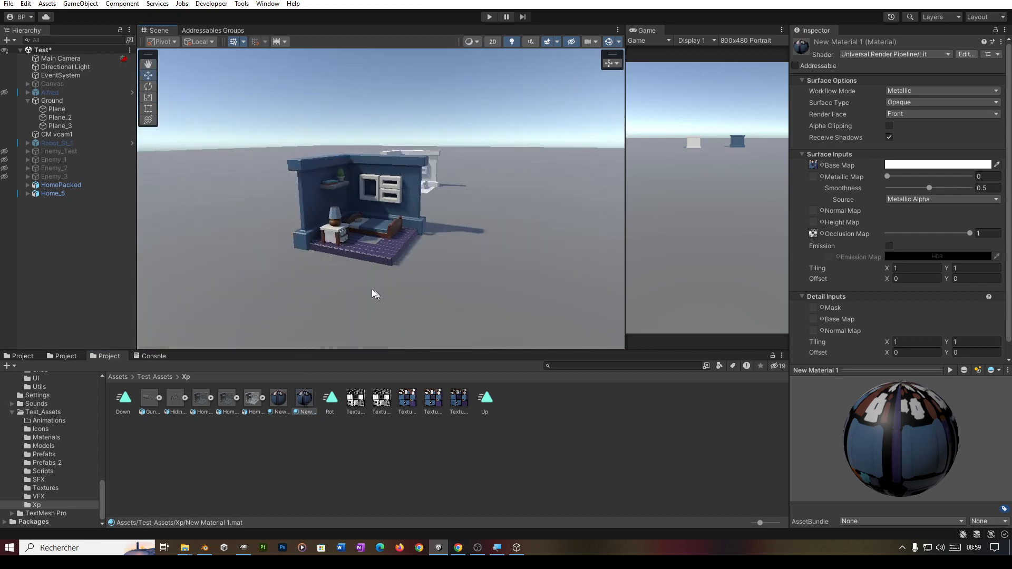
pyautogui.scroll(5, 396, 288)
pyautogui.keyDown('alt'); pyautogui.moveTo(425, 277); pyautogui.dragTo(364, 301); pyautogui.keyUp('alt')
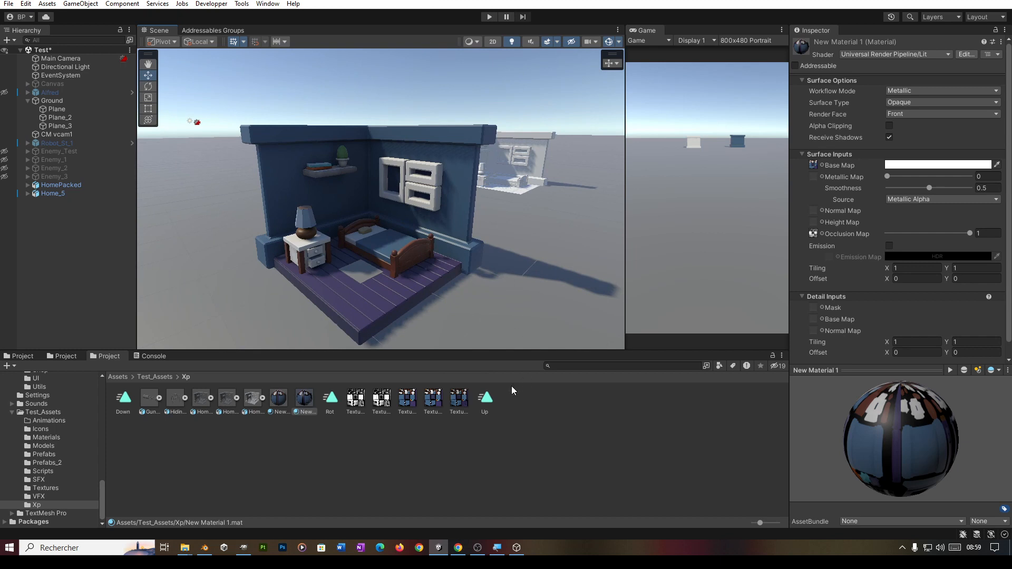
pyautogui.scroll(-2, 423, 214)
pyautogui.scroll(-2, 423, 214)
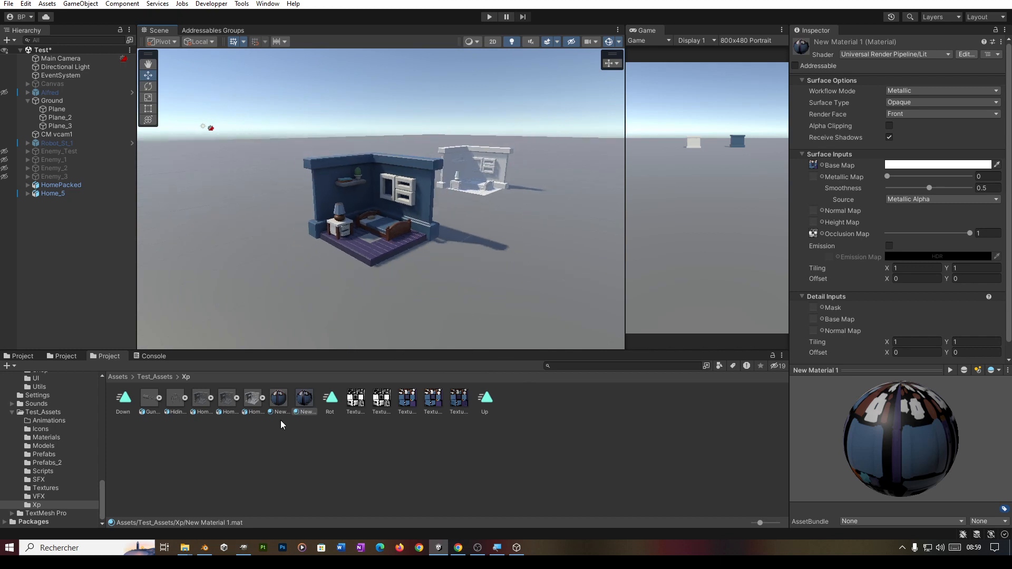
# Step: Import HomePacked.fbx from Nouveau dossier into the Xp folder again as a new asset
pyautogui.rightClick(292, 474)
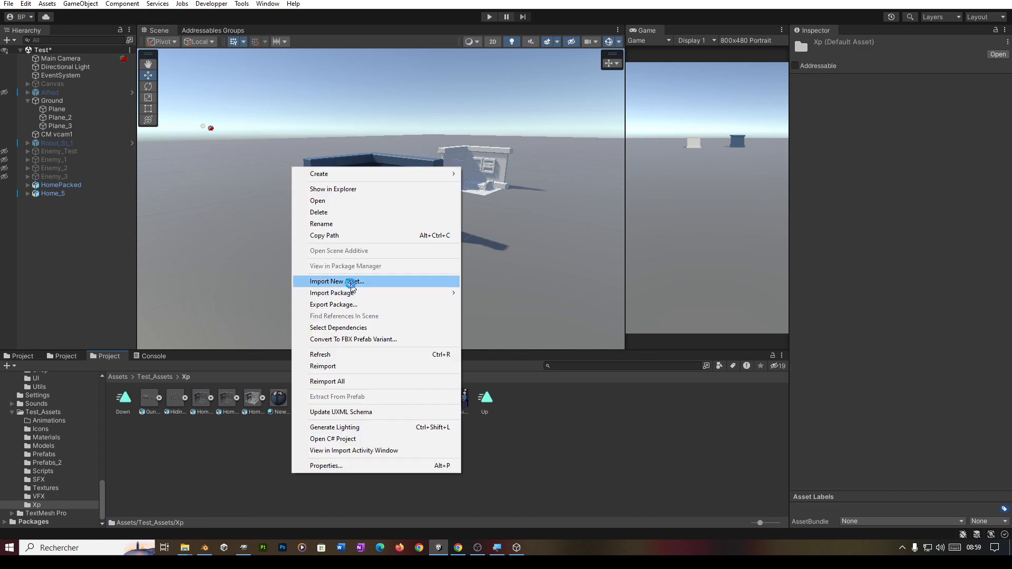
pyautogui.click(351, 283)
pyautogui.click(406, 92)
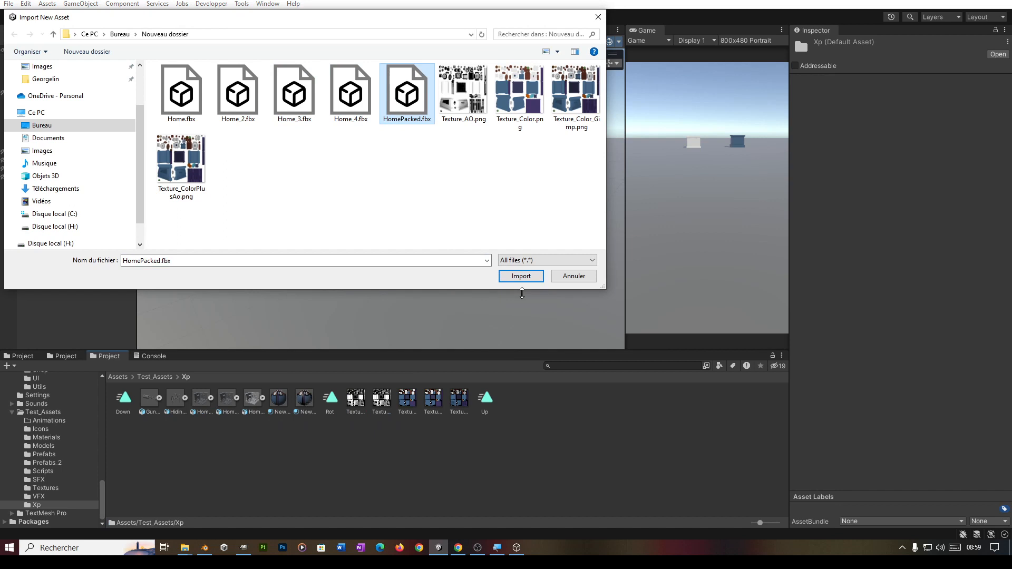
pyautogui.click(519, 276)
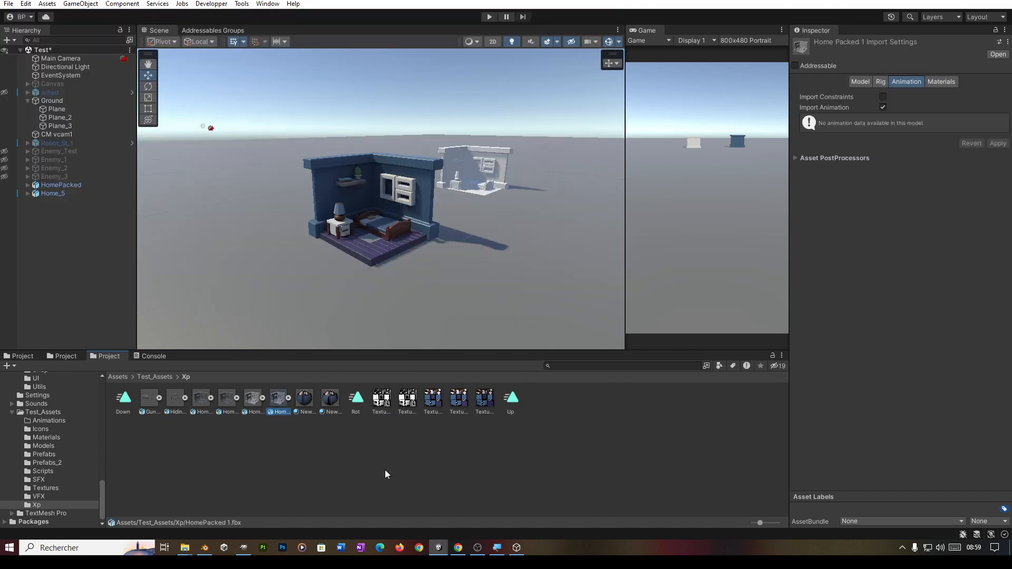
pyautogui.click(273, 403)
pyautogui.moveTo(273, 403); pyautogui.dragTo(306, 434)
pyautogui.scroll(4, 416, 160)
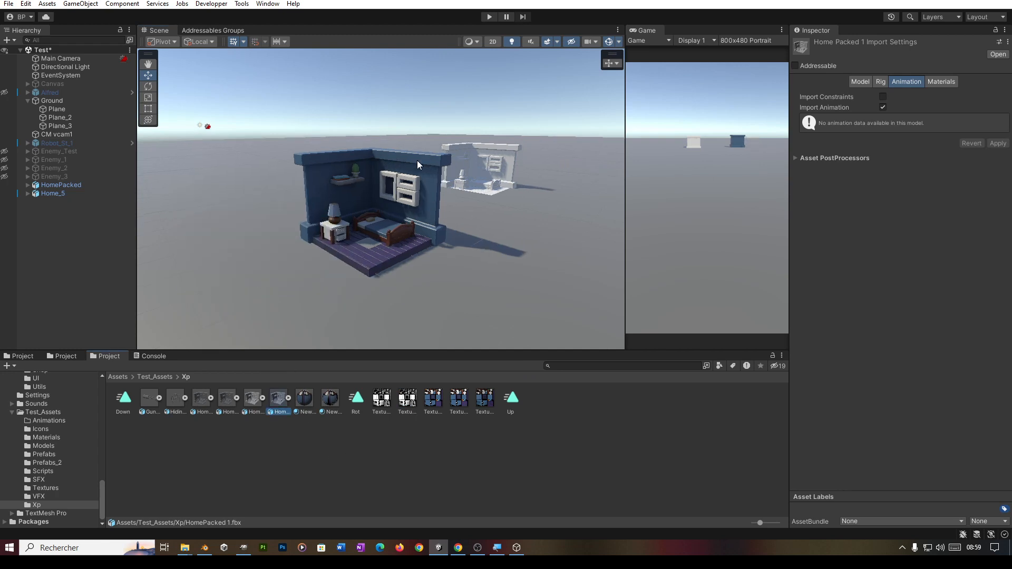
pyautogui.moveTo(297, 286)
pyautogui.keyDown('alt'); pyautogui.mouseDown()
pyautogui.moveTo(343, 279)
pyautogui.moveTo(280, 277)
pyautogui.mouseUp(); pyautogui.keyUp('alt')
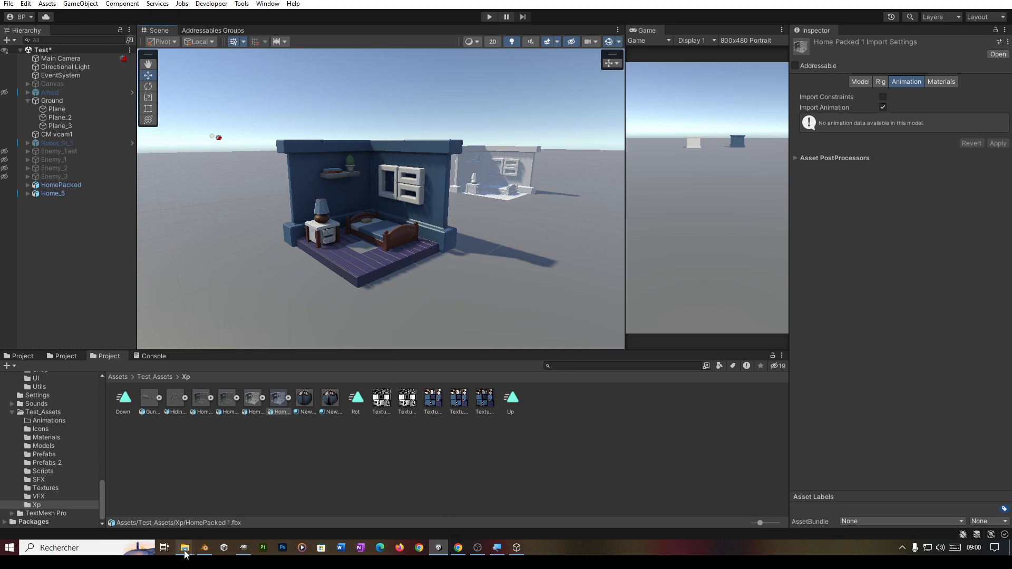
# Step: Switch to File Explorer and bring Home_3.fbx from Nouveau dossier into Unity's Xp folder
pyautogui.moveTo(184, 547)
pyautogui.click(227, 519)
pyautogui.click(614, 275)
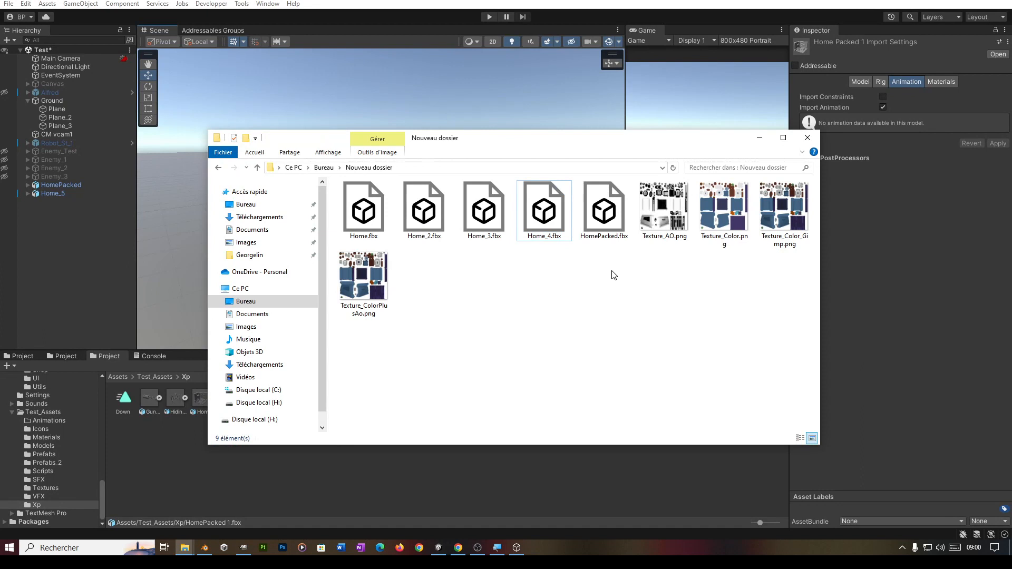
pyautogui.doubleClick(492, 216)
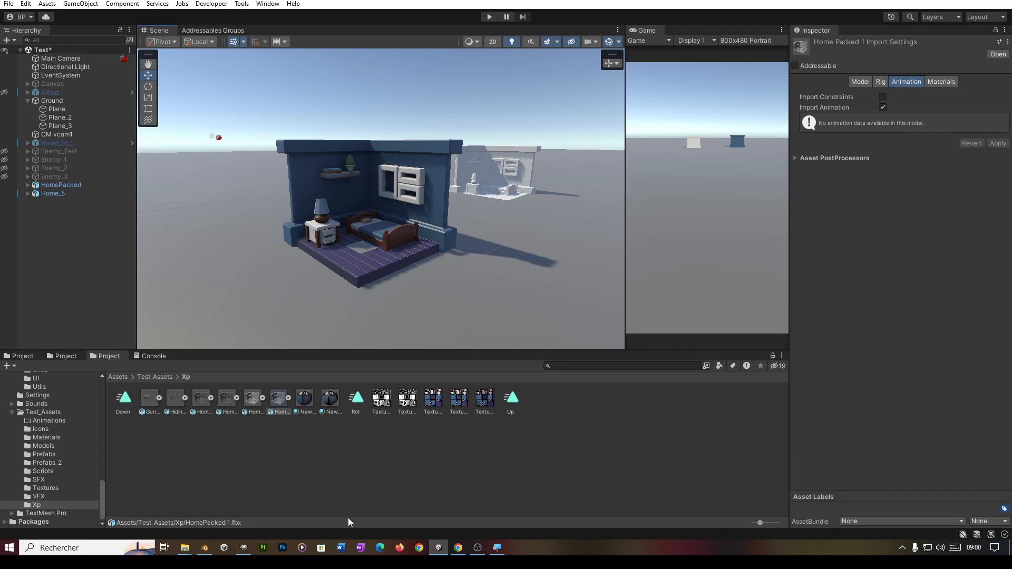
pyautogui.hotkey('alt', 'Tab')
pyautogui.moveTo(491, 222); pyautogui.dragTo(346, 496)
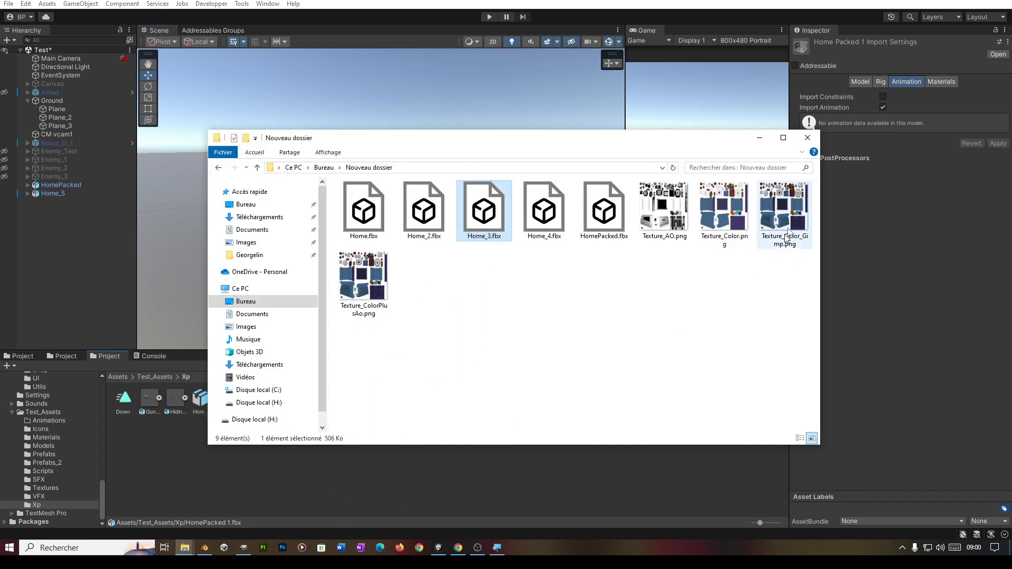
pyautogui.click(760, 138)
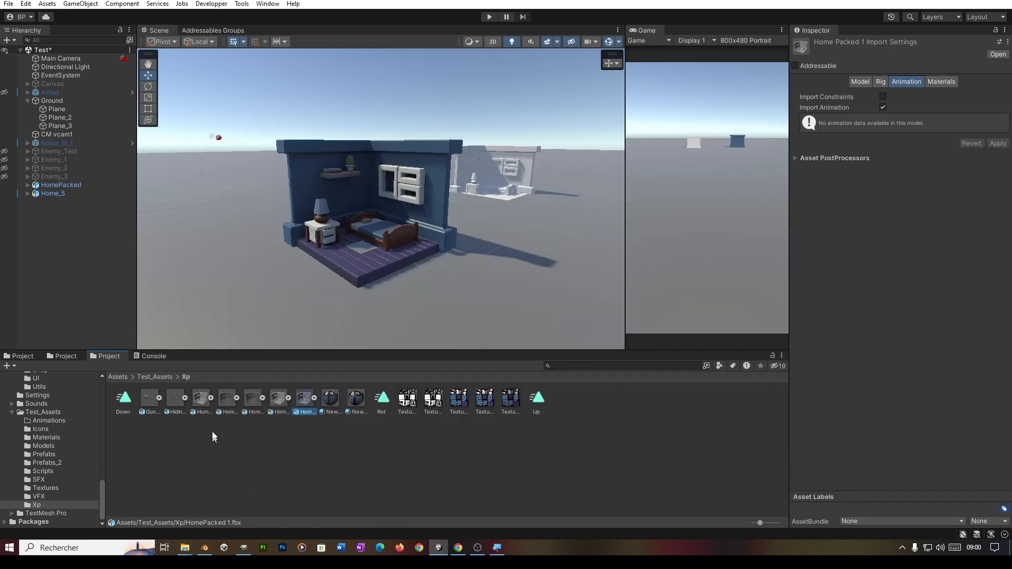
# Step: Show the Xp assets as a list and place Home_3 in the scene beside Home_5 at about X 8.98
pyautogui.rightClick(465, 478)
pyautogui.click(363, 517)
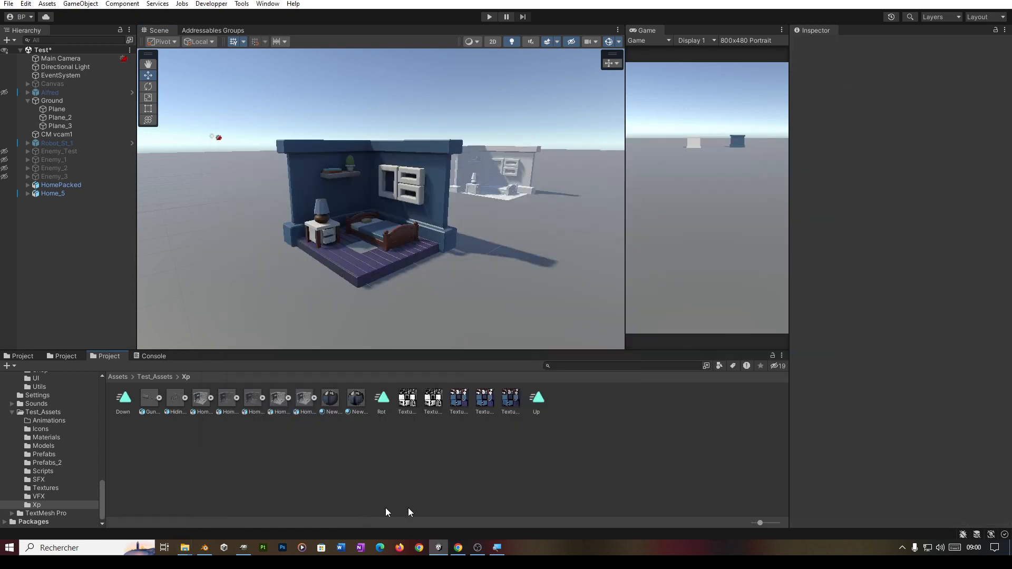
pyautogui.moveTo(761, 523); pyautogui.dragTo(752, 523)
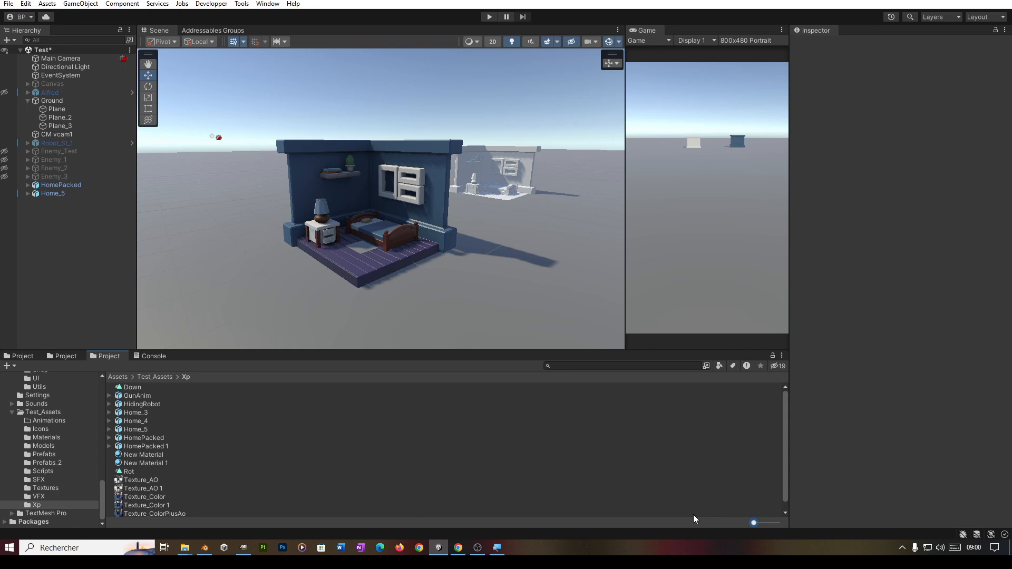
pyautogui.moveTo(173, 412); pyautogui.dragTo(225, 271)
pyautogui.moveTo(452, 264); pyautogui.dragTo(479, 315, button='middle')
pyautogui.moveTo(316, 255)
pyautogui.mouseDown()
pyautogui.moveTo(244, 270)
pyautogui.moveTo(366, 256)
pyautogui.moveTo(321, 243)
pyautogui.mouseUp()
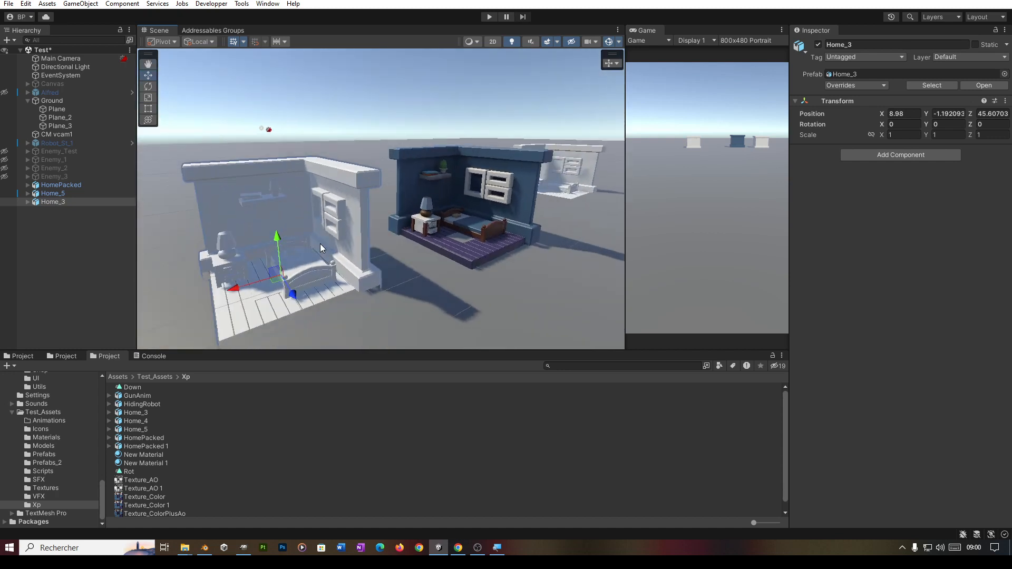
pyautogui.keyDown('alt'); pyautogui.moveTo(451, 275); pyautogui.dragTo(414, 306); pyautogui.keyUp('alt')
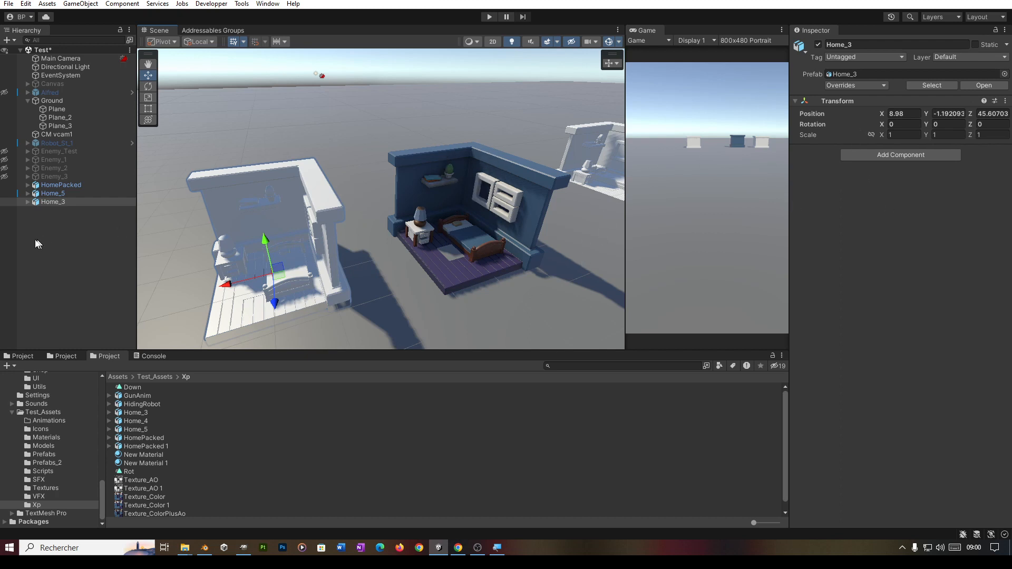
# Step: Select HomePacked, Home_5 and Home_3 in turn to compare the three room versions in the scene
pyautogui.scroll(-1, 154, 496)
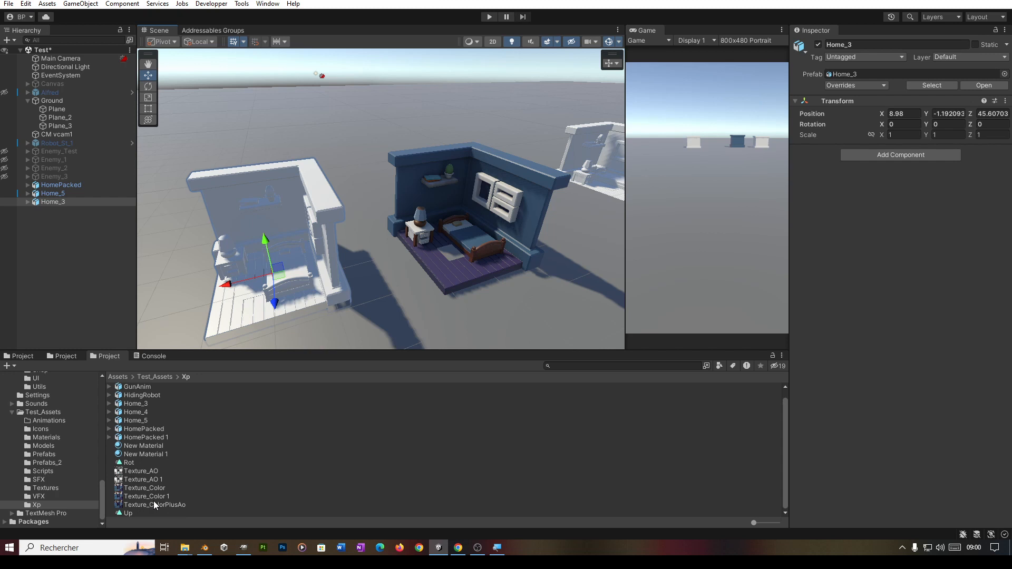
pyautogui.click(445, 155)
pyautogui.click(61, 185)
pyautogui.click(61, 194)
pyautogui.click(56, 201)
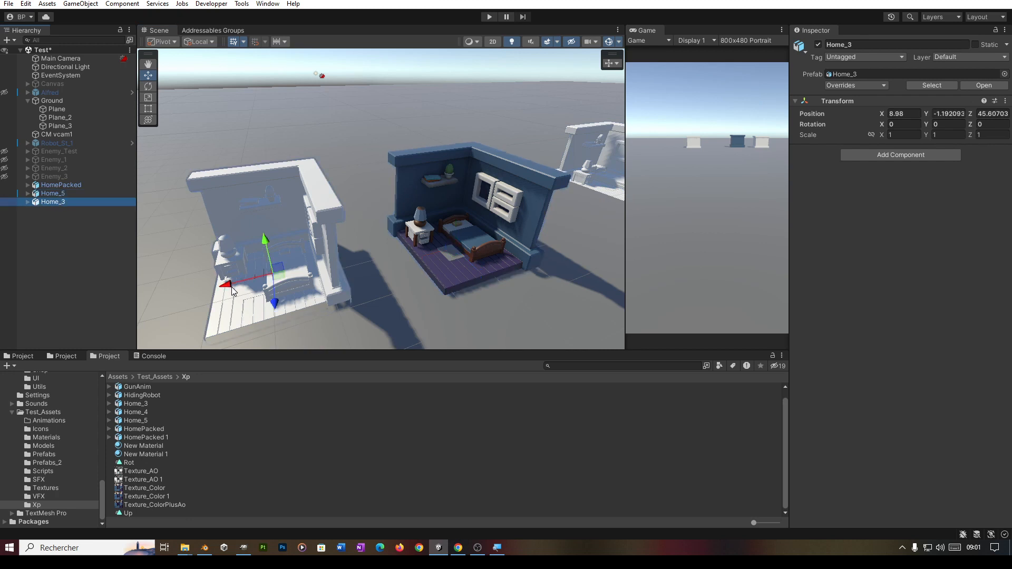
pyautogui.moveTo(312, 268); pyautogui.dragTo(332, 246, button='middle')
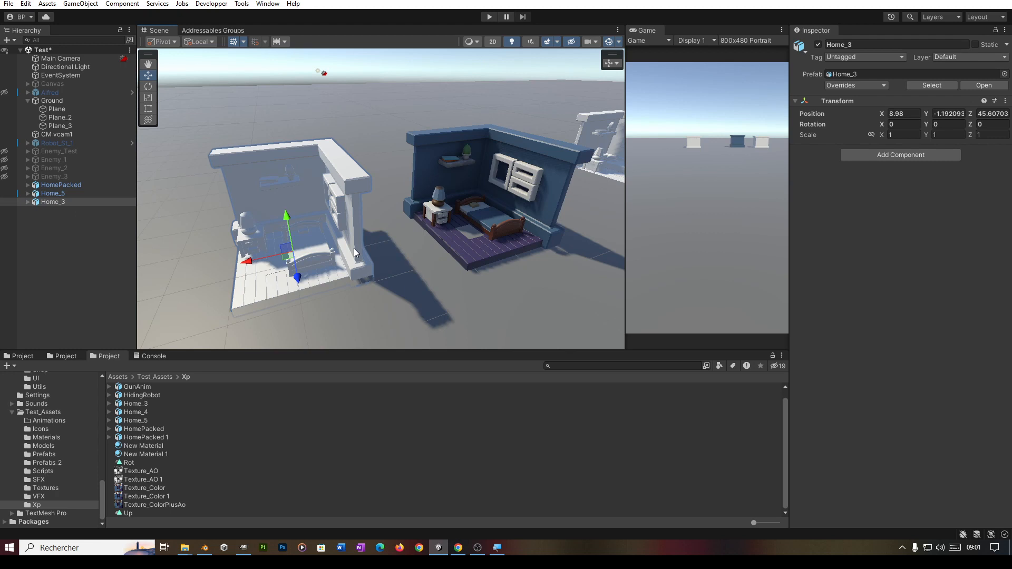
# Step: Compare the three room models in an enlarged scene view and from several angles, close up and from a distance
pyautogui.click(423, 267)
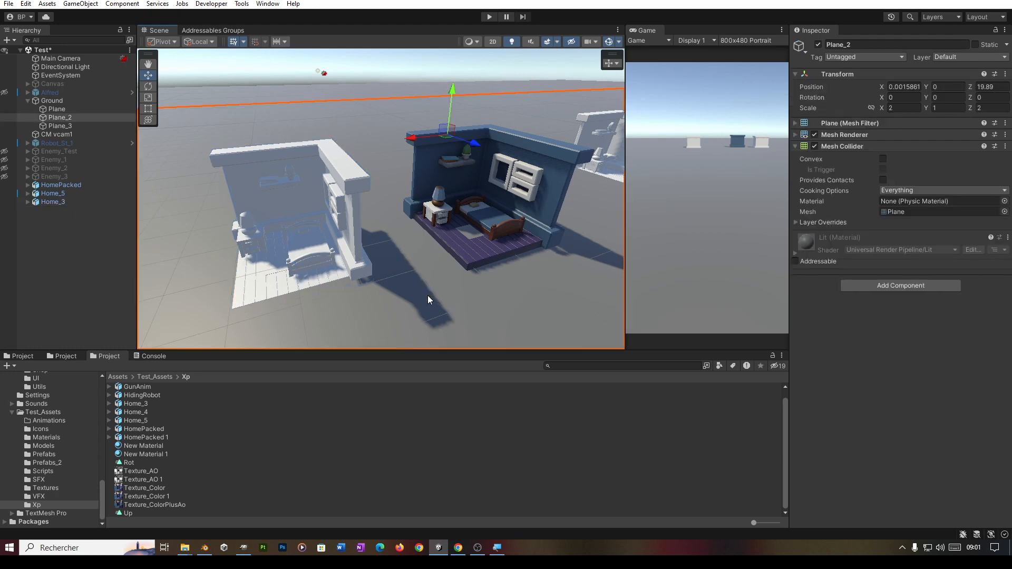
pyautogui.hotkey('shift', 'space')
pyautogui.scroll(-2, 564, 395)
pyautogui.scroll(-2, 564, 391)
pyautogui.moveTo(564, 391); pyautogui.dragTo(572, 363, button='middle')
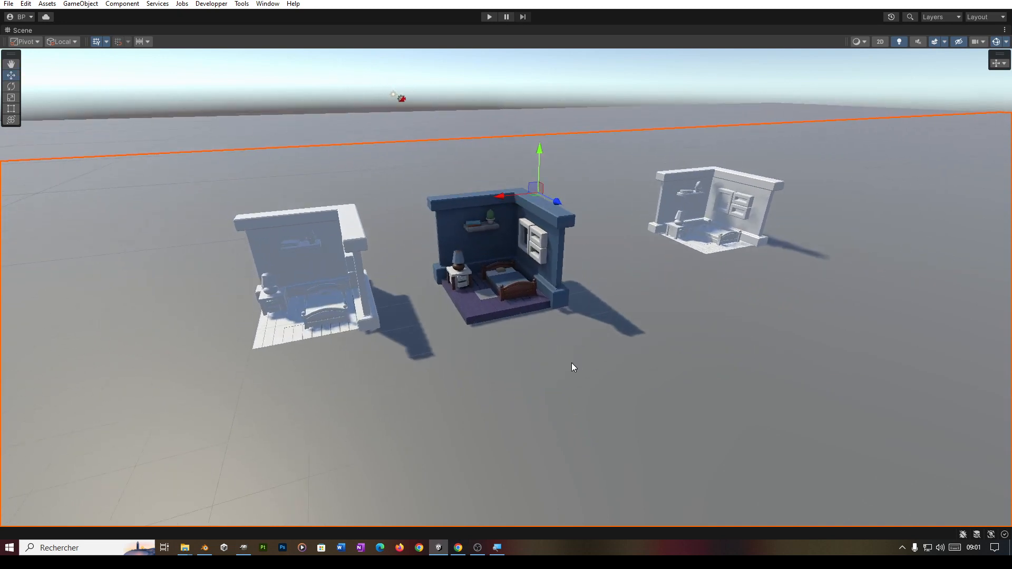
pyautogui.scroll(3, 571, 363)
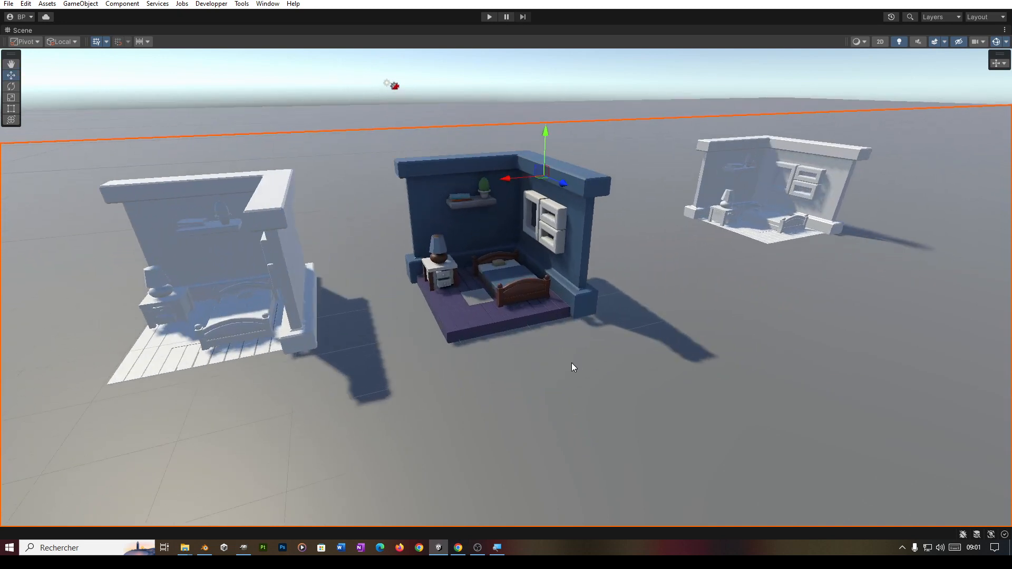
pyautogui.hotkey('shift', 'space')
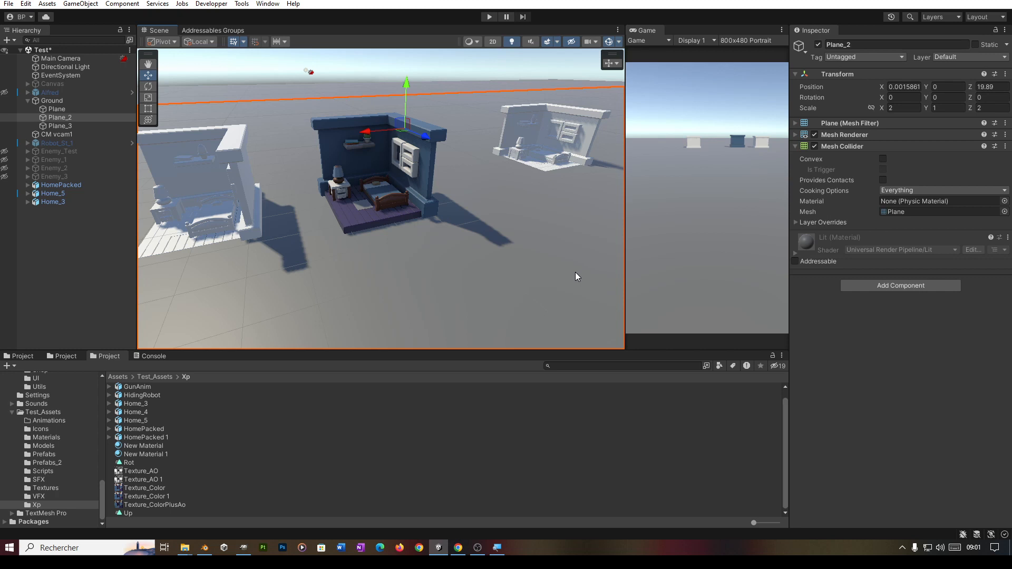
pyautogui.keyDown('alt'); pyautogui.moveTo(520, 290); pyautogui.dragTo(489, 267); pyautogui.keyUp('alt')
pyautogui.keyDown('alt'); pyautogui.moveTo(489, 267); pyautogui.dragTo(372, 279, button='right'); pyautogui.keyUp('alt')
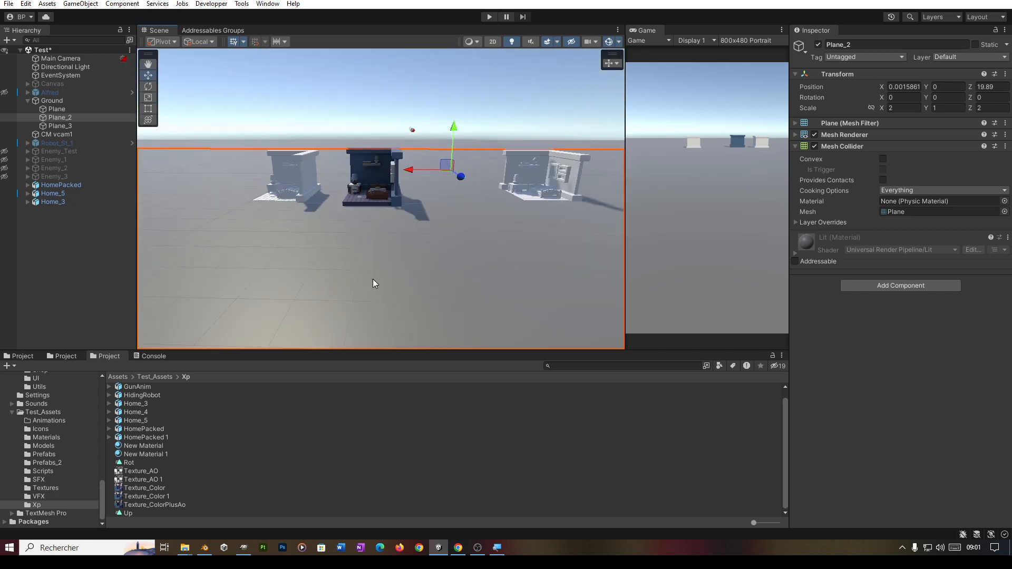
pyautogui.keyDown('alt'); pyautogui.moveTo(425, 260); pyautogui.dragTo(469, 255); pyautogui.keyUp('alt')
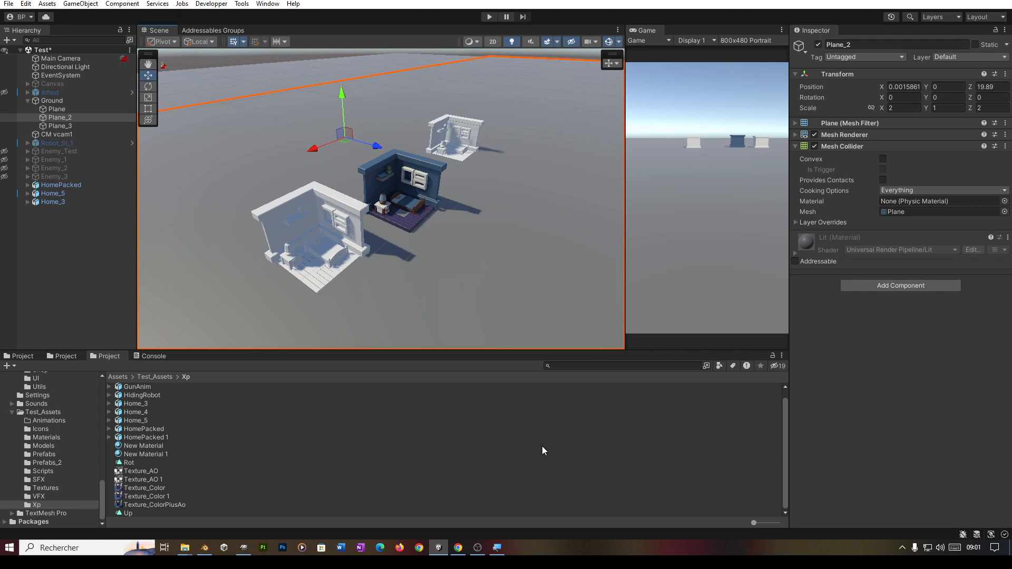
pyautogui.keyDown('alt'); pyautogui.moveTo(492, 286); pyautogui.dragTo(316, 251); pyautogui.keyUp('alt')
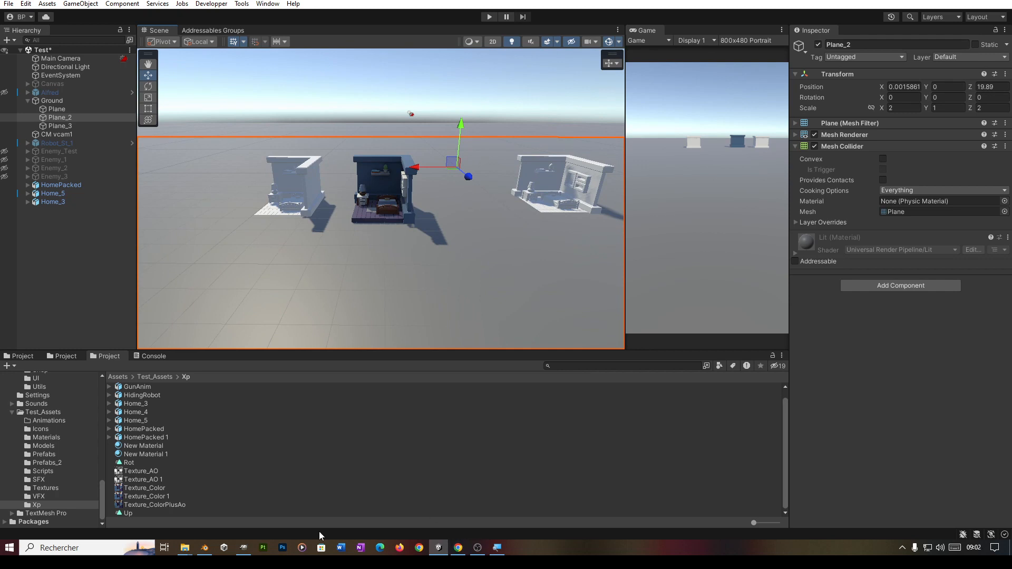
# Step: Switch to Blender and pack the room project's external resources into the file
pyautogui.click(206, 547)
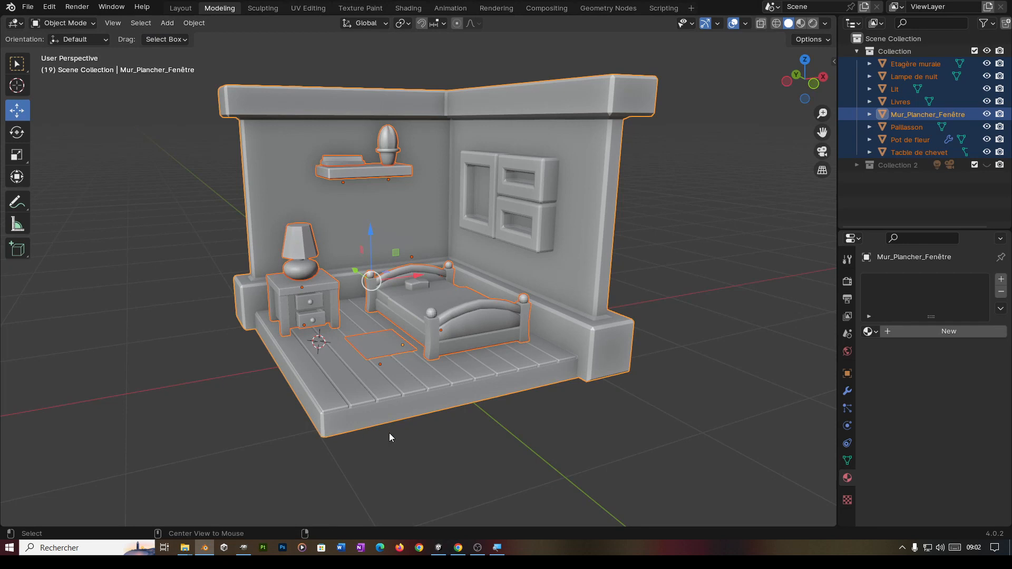
pyautogui.moveTo(424, 351); pyautogui.dragTo(458, 370, button='middle')
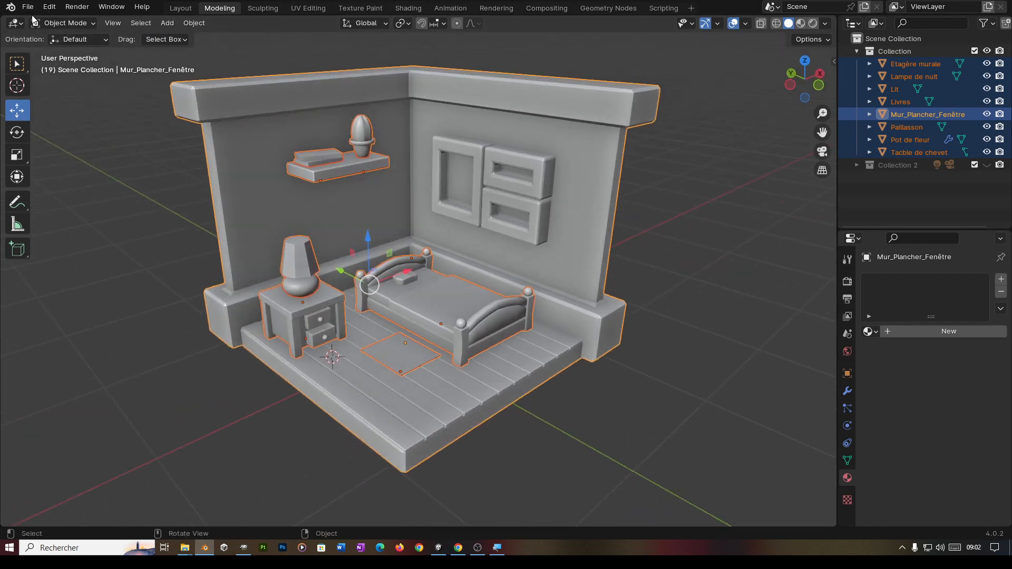
pyautogui.click(28, 7)
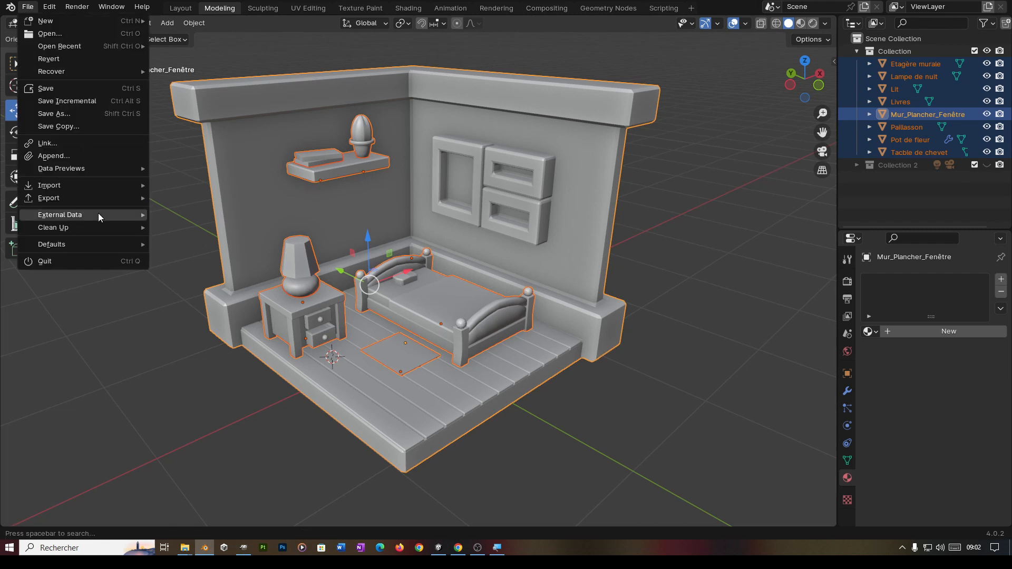
pyautogui.moveTo(61, 220)
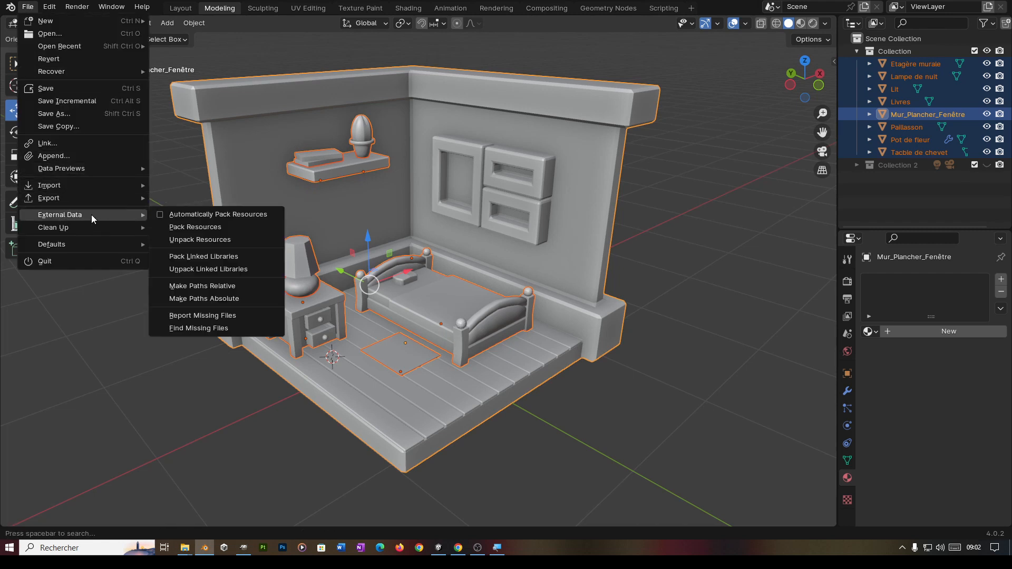
pyautogui.click(202, 226)
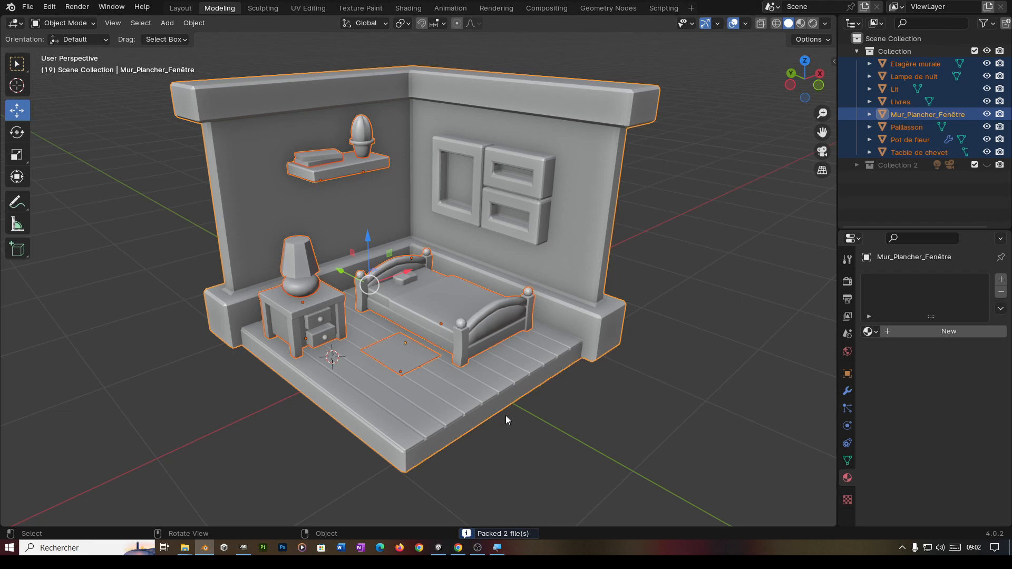
# Step: Show the Shading workspace and review the Pack Resources option for external data
pyautogui.click(414, 9)
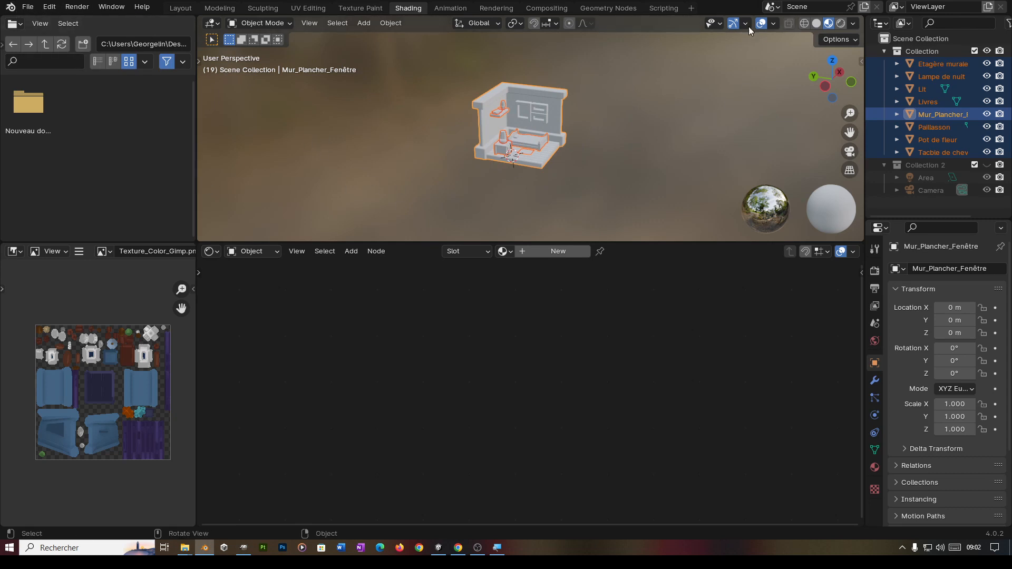
pyautogui.click(27, 6)
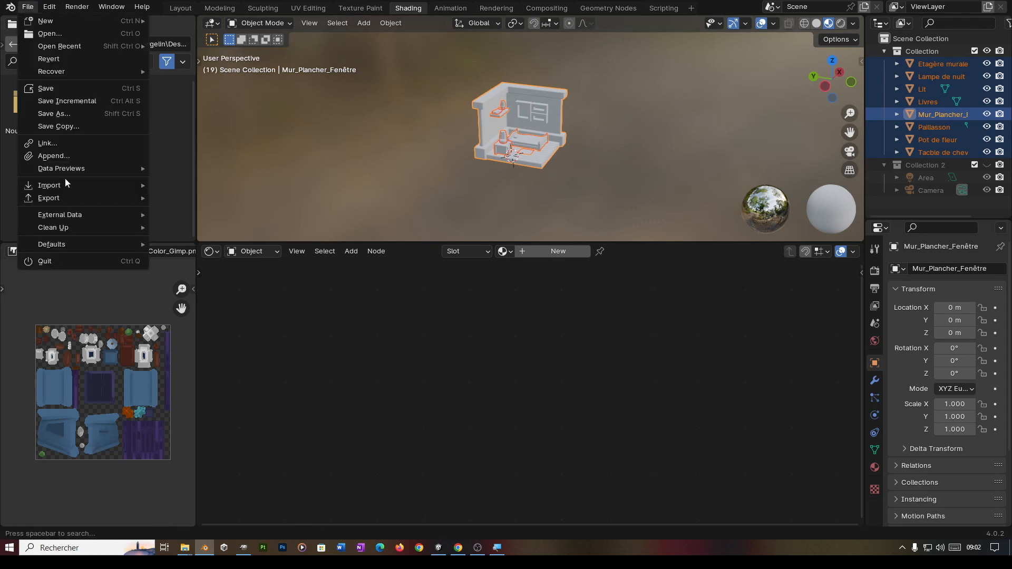
pyautogui.moveTo(76, 215)
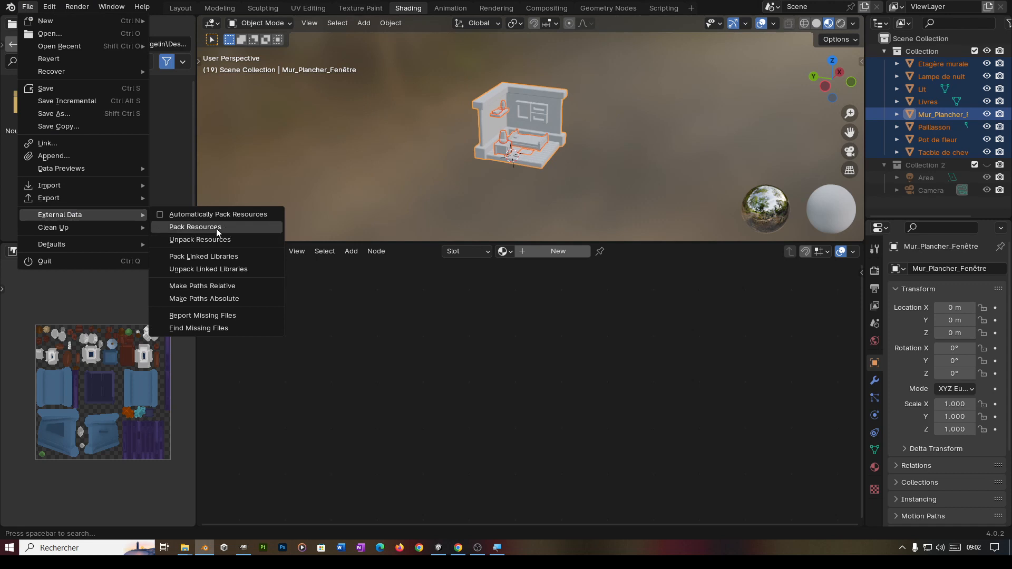
# Step: Start an FBX export of the selected room objects with the path mode set to Copy and textures embedded
pyautogui.click(27, 7)
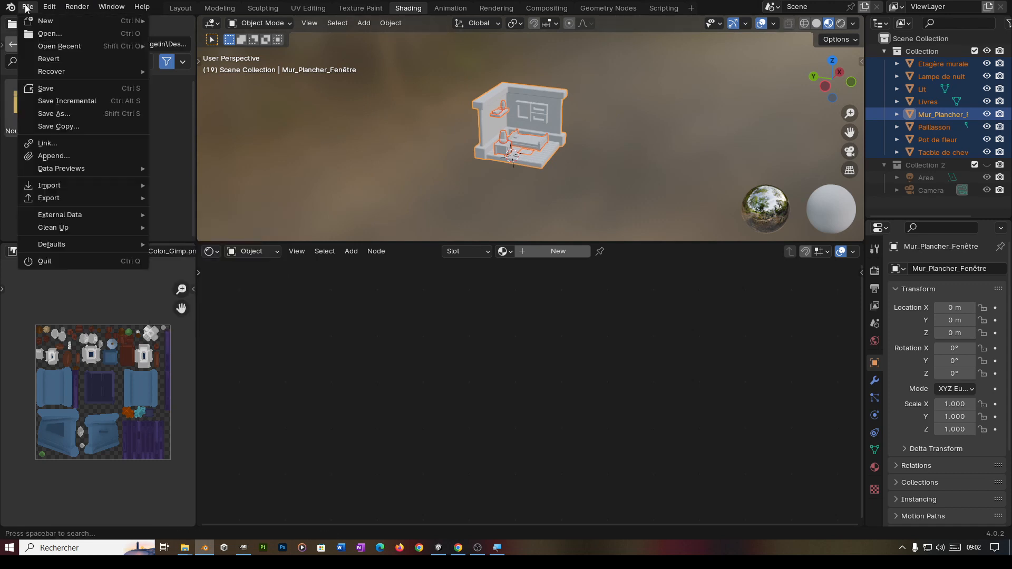
pyautogui.moveTo(59, 197)
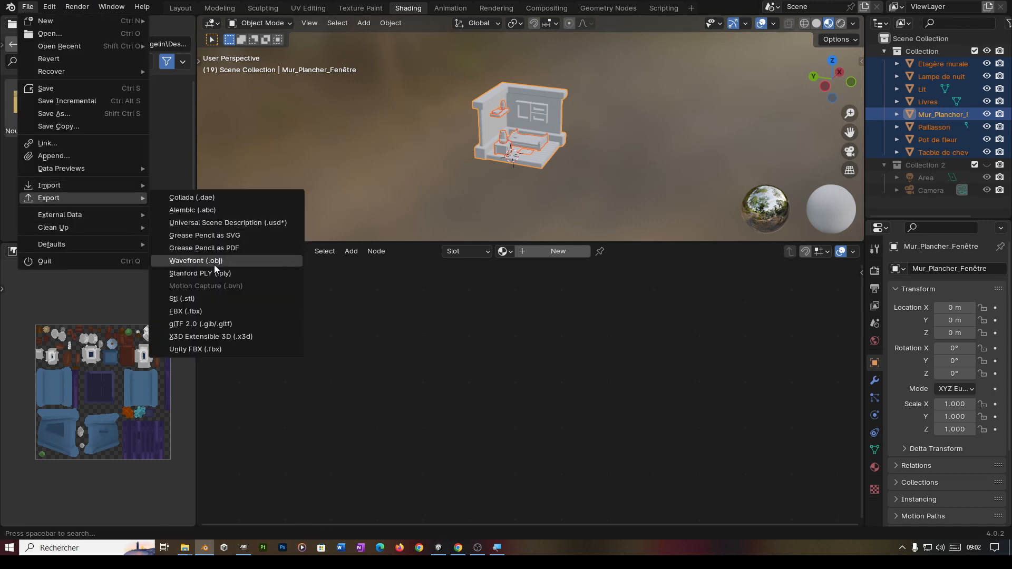
pyautogui.click(201, 311)
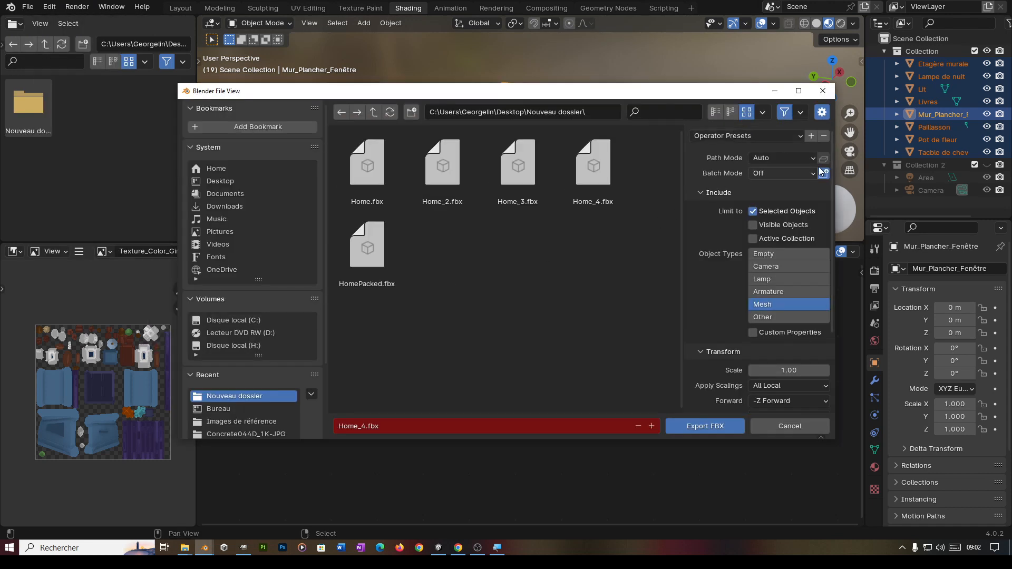
pyautogui.click(791, 157)
pyautogui.click(772, 237)
pyautogui.click(823, 159)
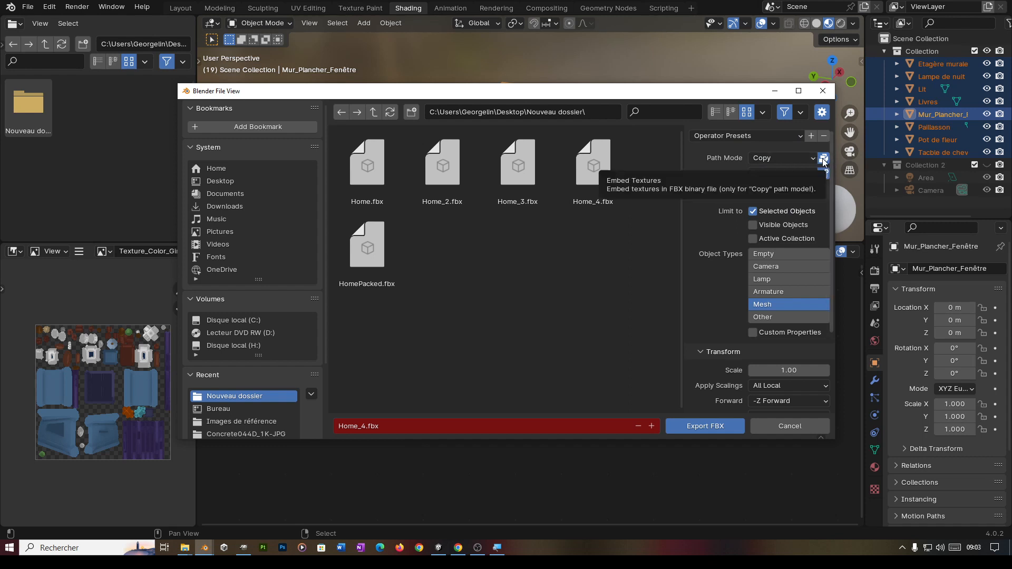
pyautogui.click(766, 159)
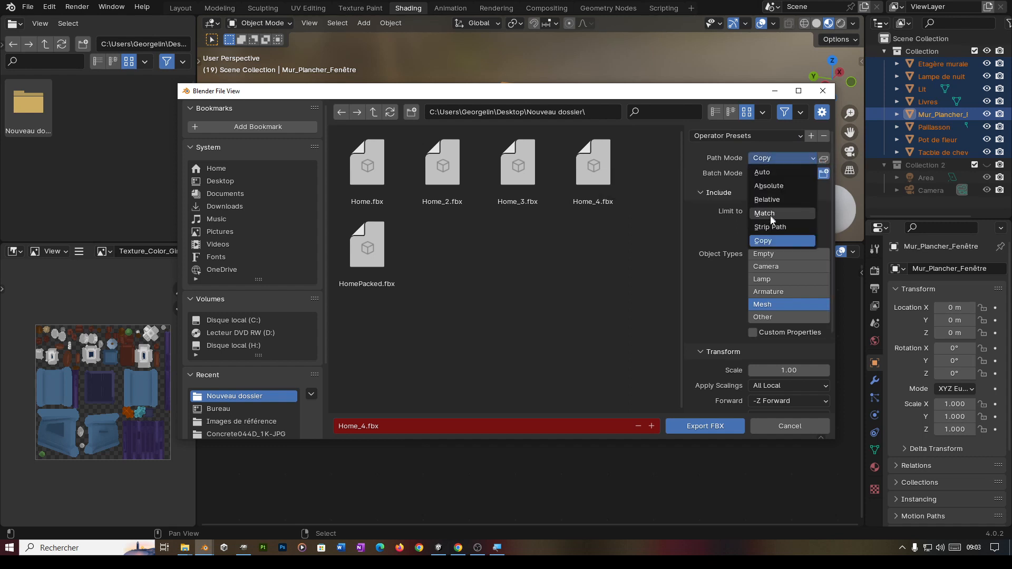